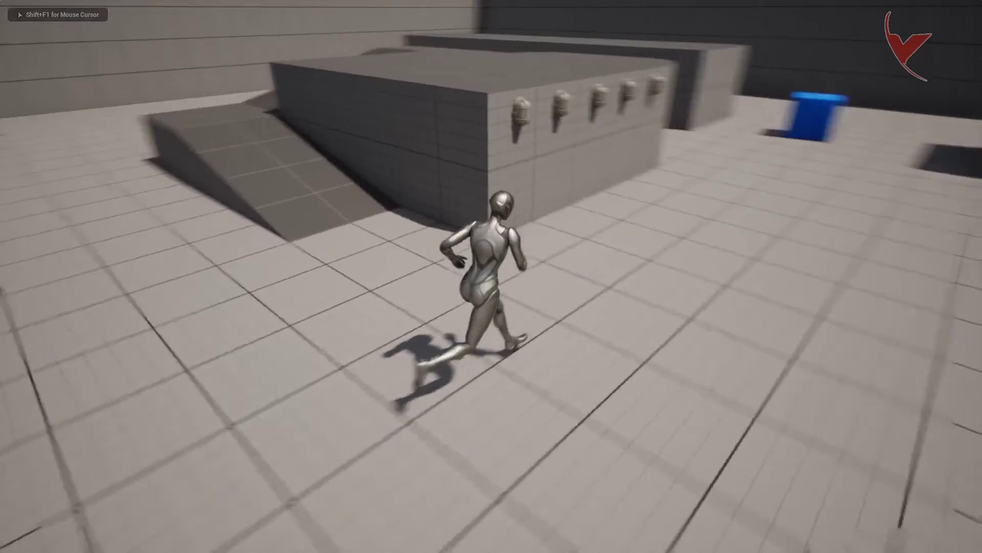
# Run the character along the wall so the lamps light up, then bring up the Content Browser's Add menu.
pyautogui.press('w')
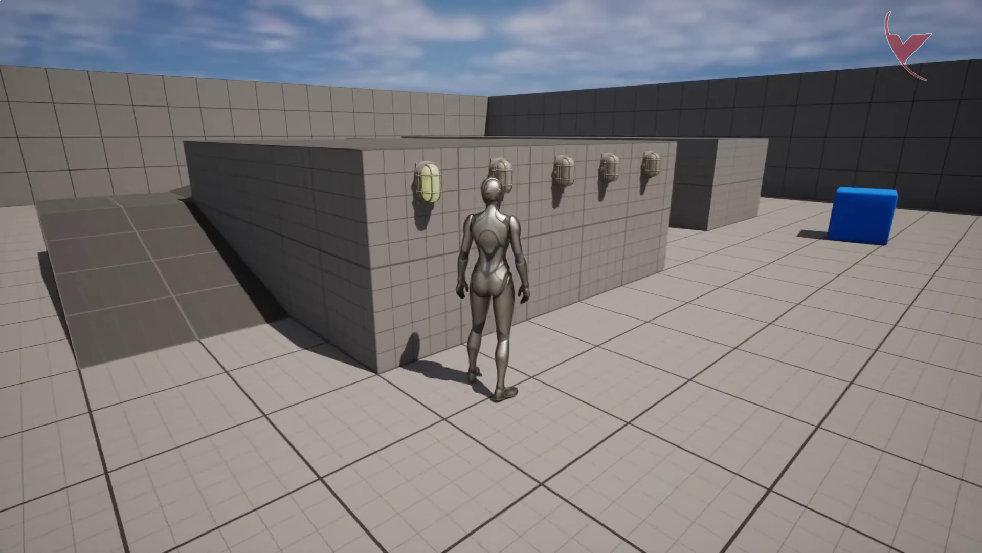
pyautogui.press('a')
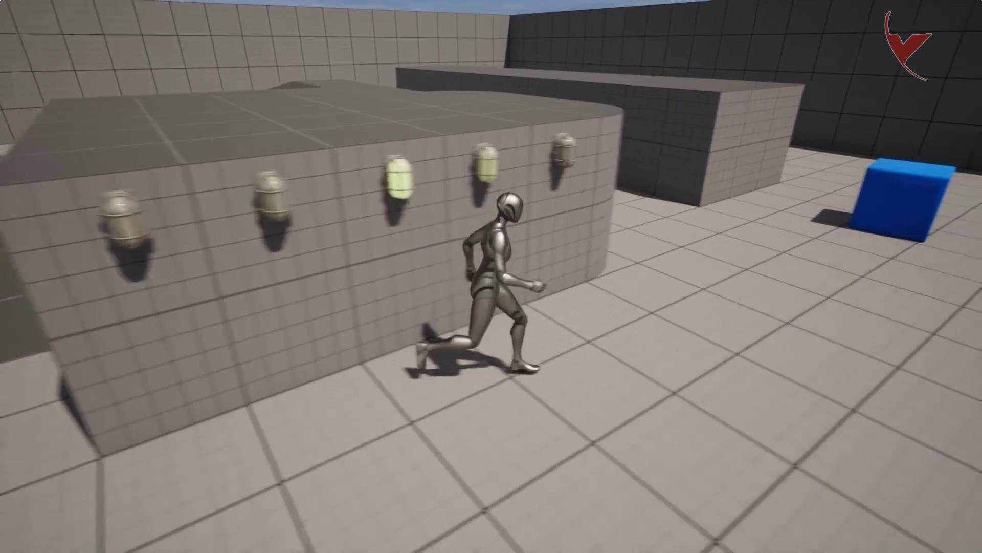
pyautogui.press('s')
pyautogui.press('w')
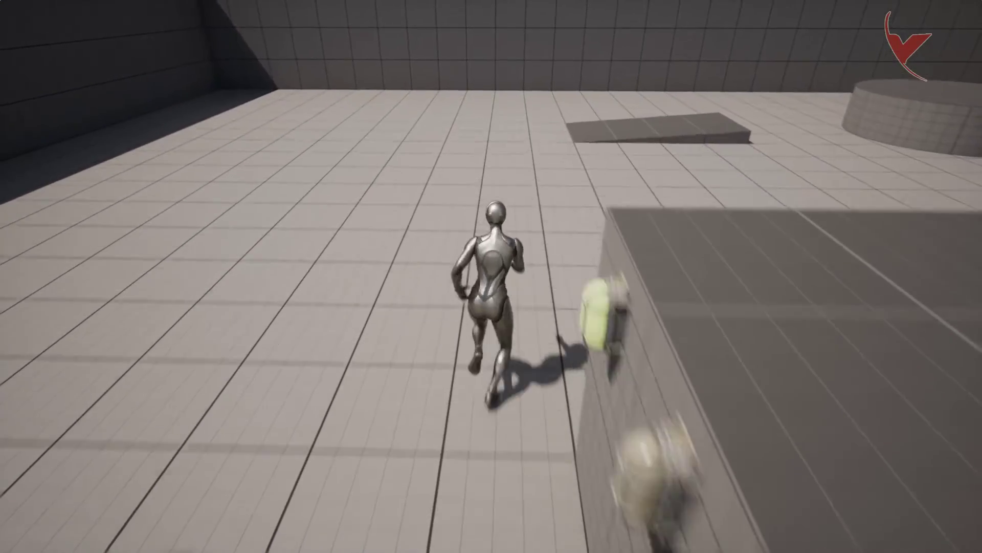
pyautogui.press('s')
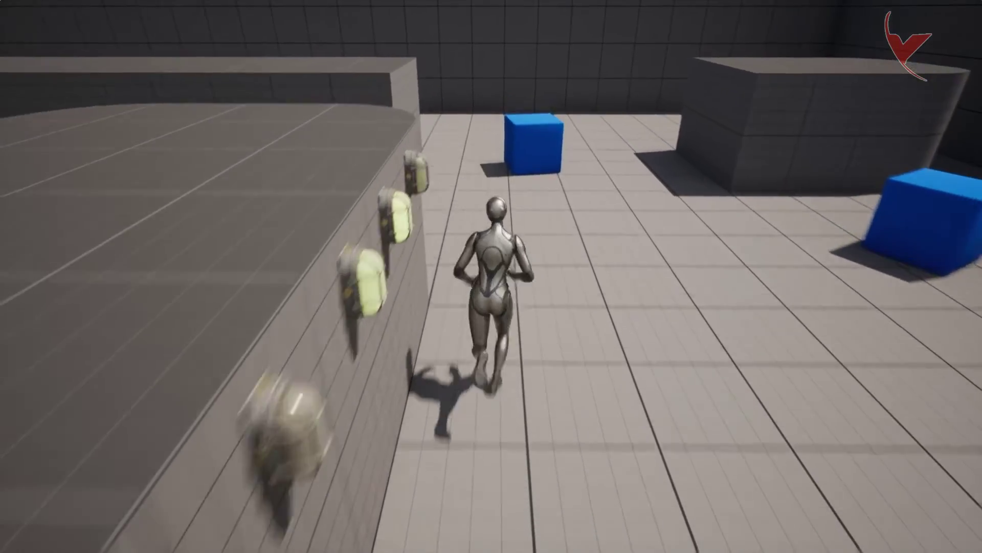
pyautogui.press('s')
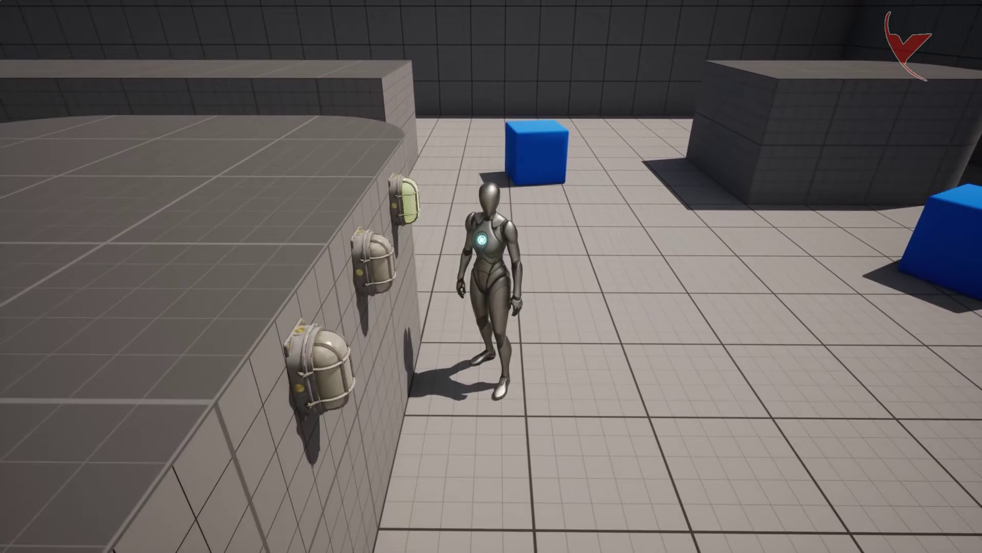
pyautogui.press('s')
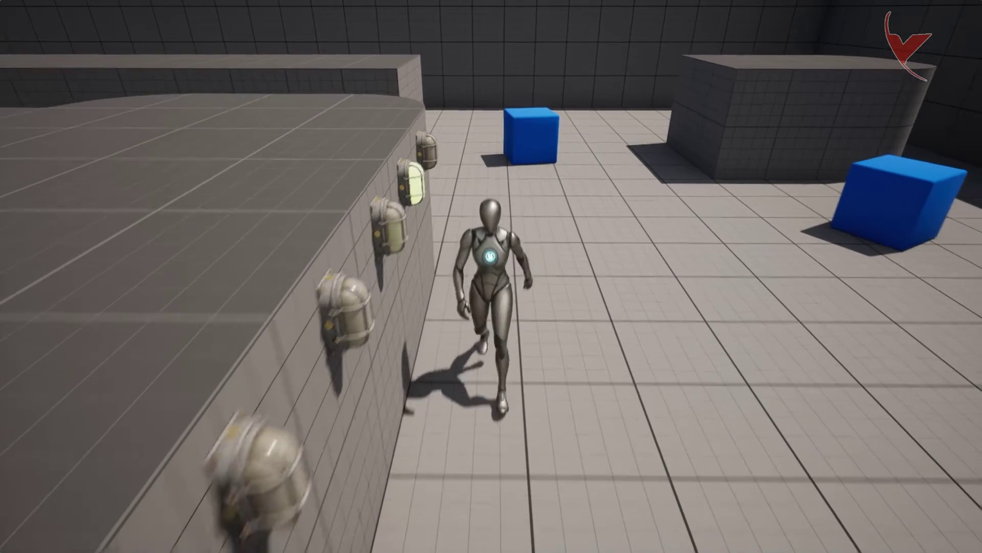
pyautogui.press('s')
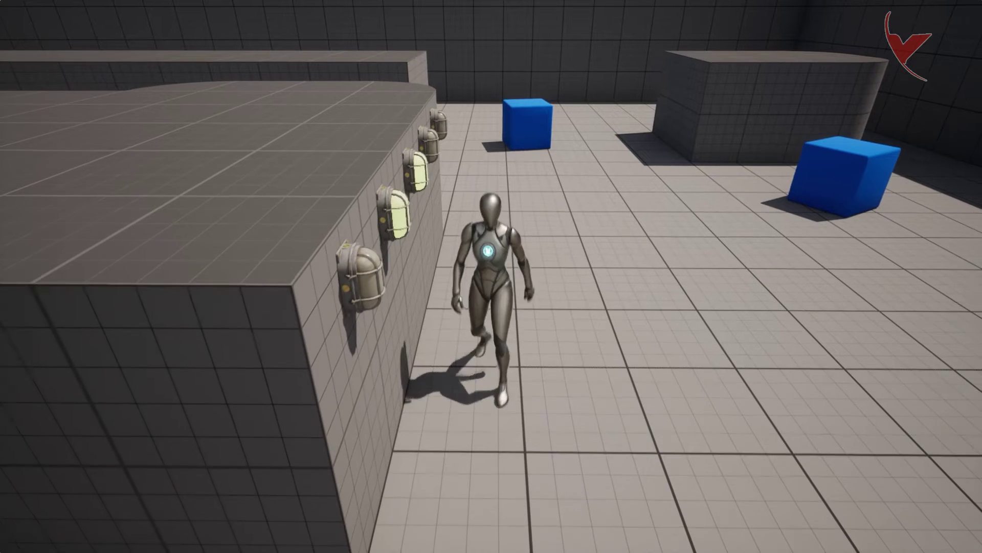
pyautogui.press('s')
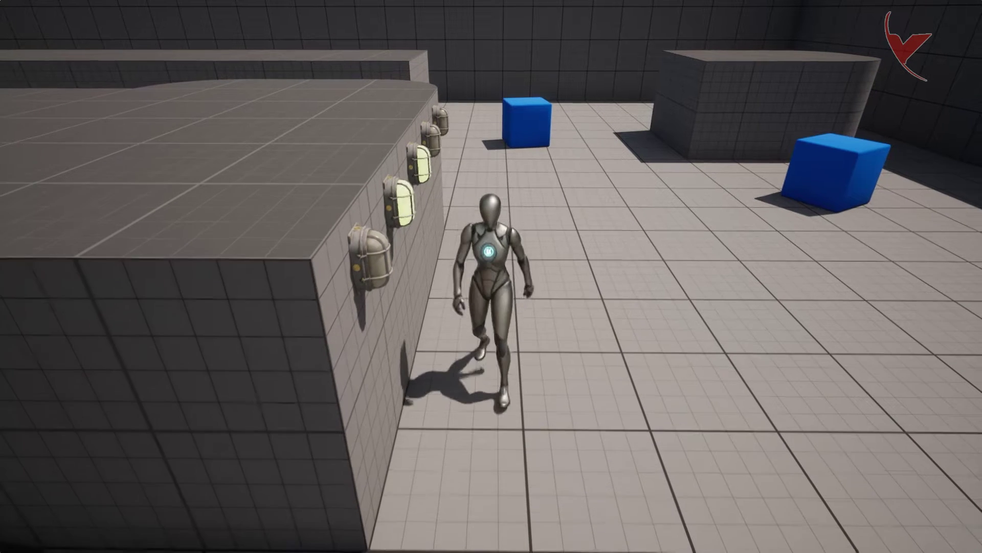
pyautogui.press('s')
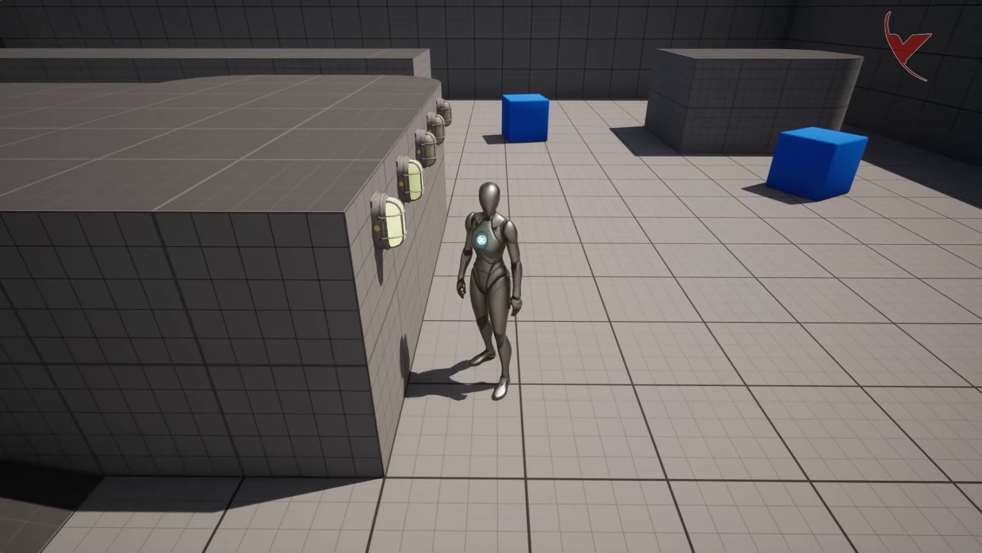
pyautogui.press('w')
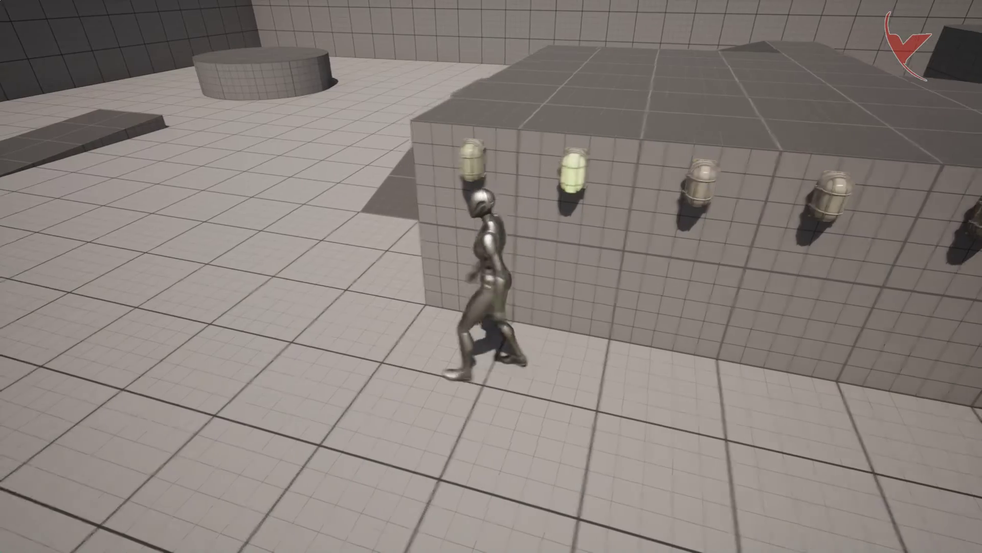
pyautogui.rightClick(453, 453)
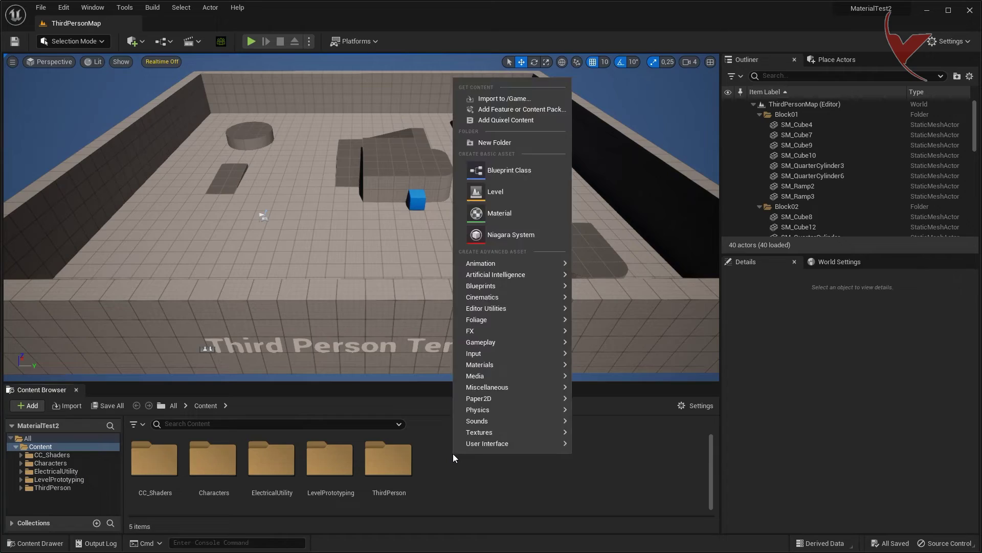
# Create an Actor Blueprint Class named BP_Light and open it.
pyautogui.click(496, 175)
pyautogui.click(340, 193)
pyautogui.write('BP_Light')
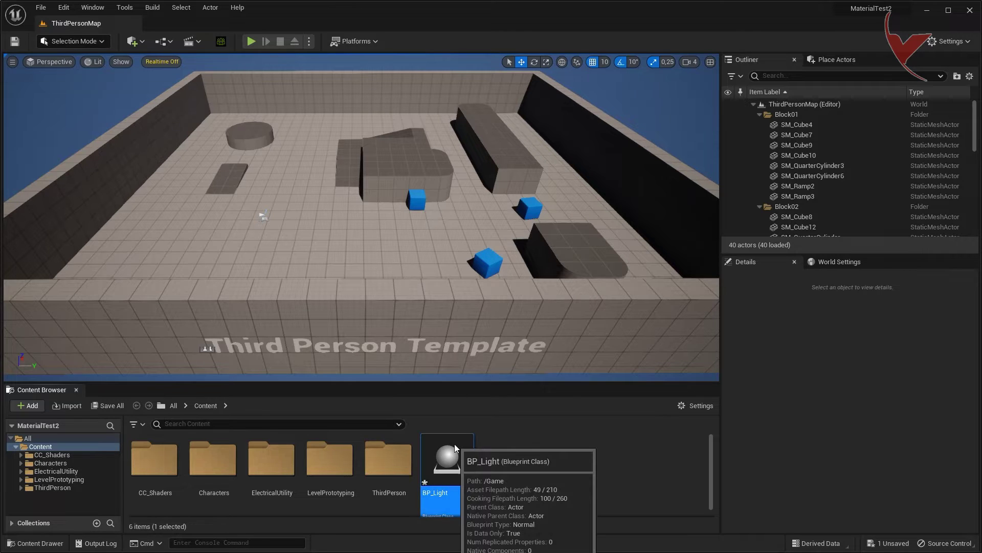
pyautogui.doubleClick(454, 443)
# Add a Static Mesh component under BP_Light's root component.
pyautogui.click(63, 103)
pyautogui.click(24, 73)
pyautogui.write('s')
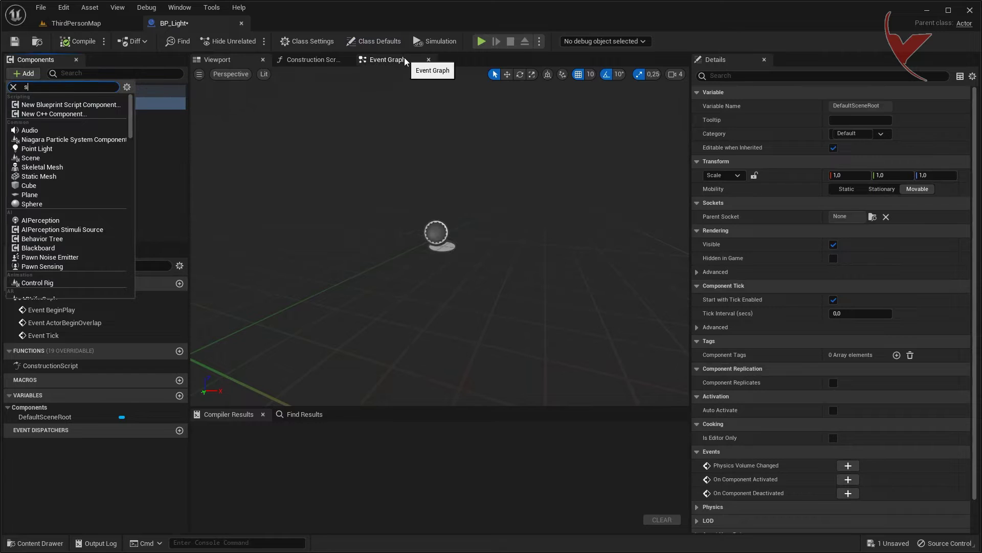
pyautogui.write('tat')
pyautogui.click(54, 177)
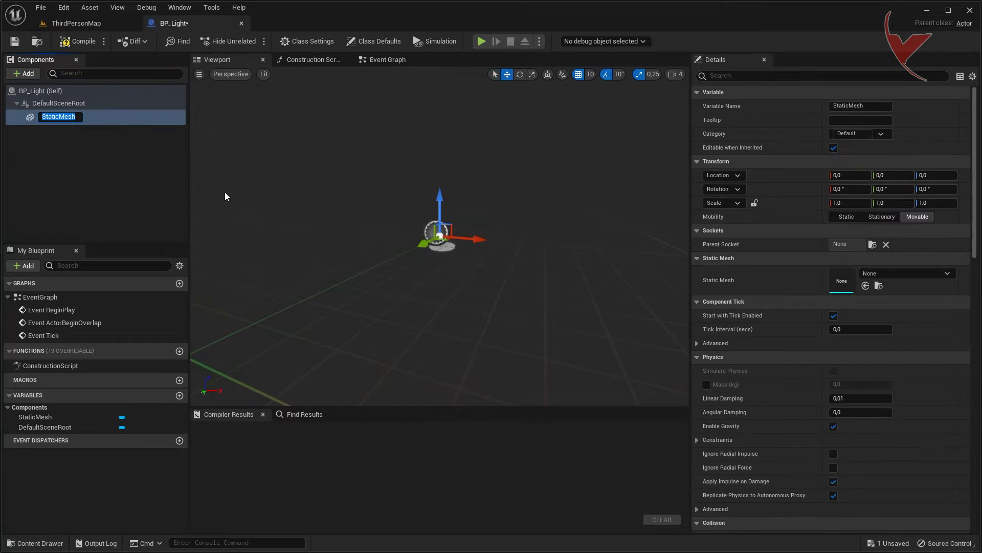
pyautogui.click(76, 23)
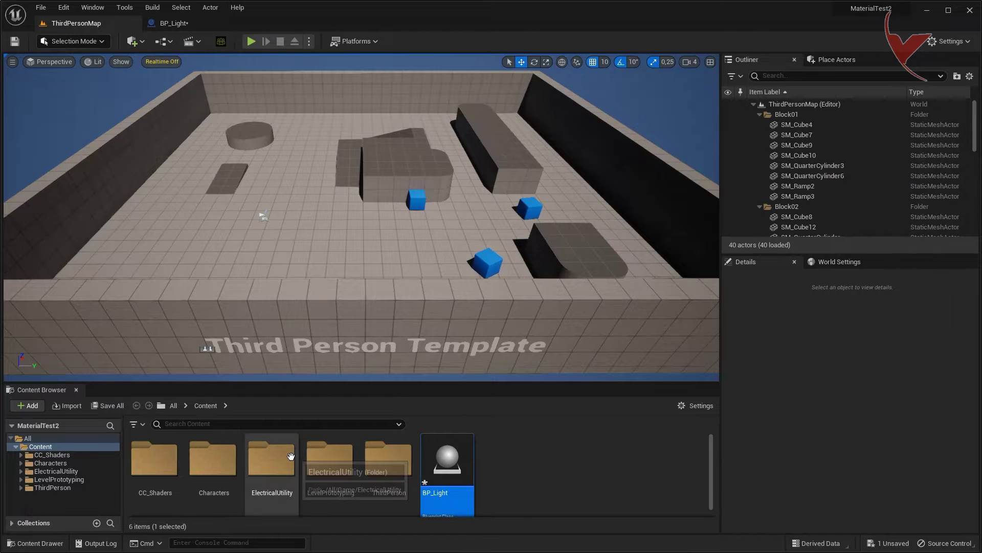
# Browse to the ElectricalUtility/models/lights folder in the Content Browser.
pyautogui.doubleClick(272, 458)
pyautogui.doubleClick(274, 457)
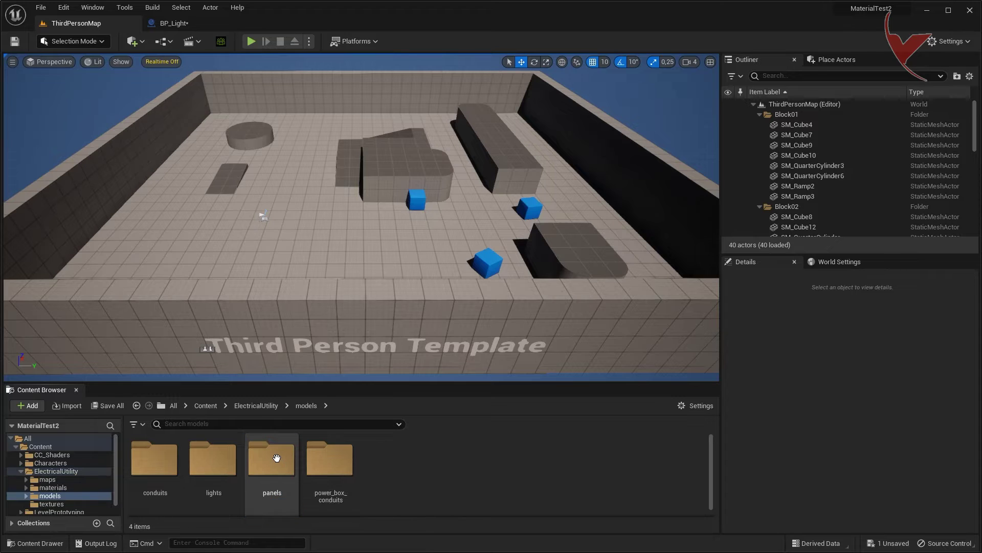
pyautogui.doubleClick(214, 458)
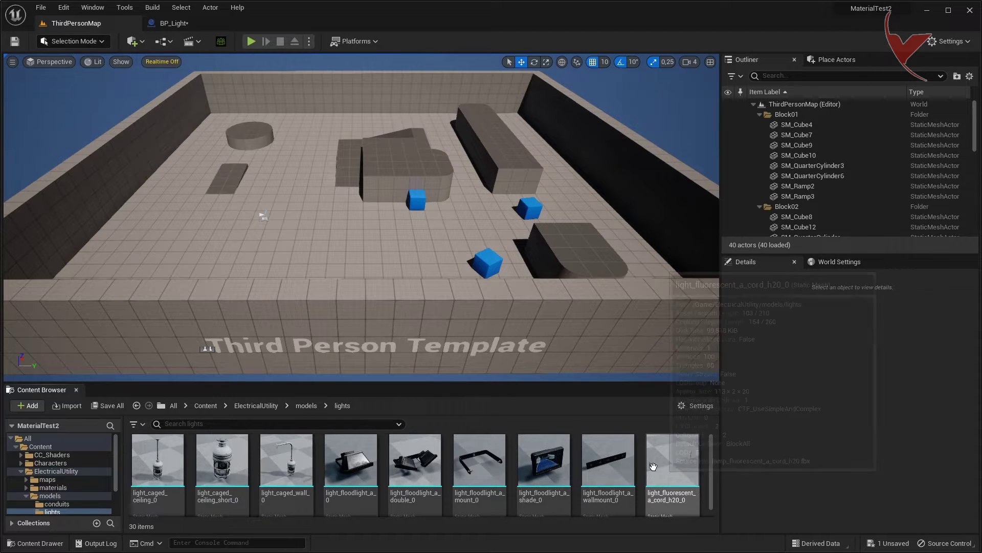
pyautogui.scroll(-3, 688, 484)
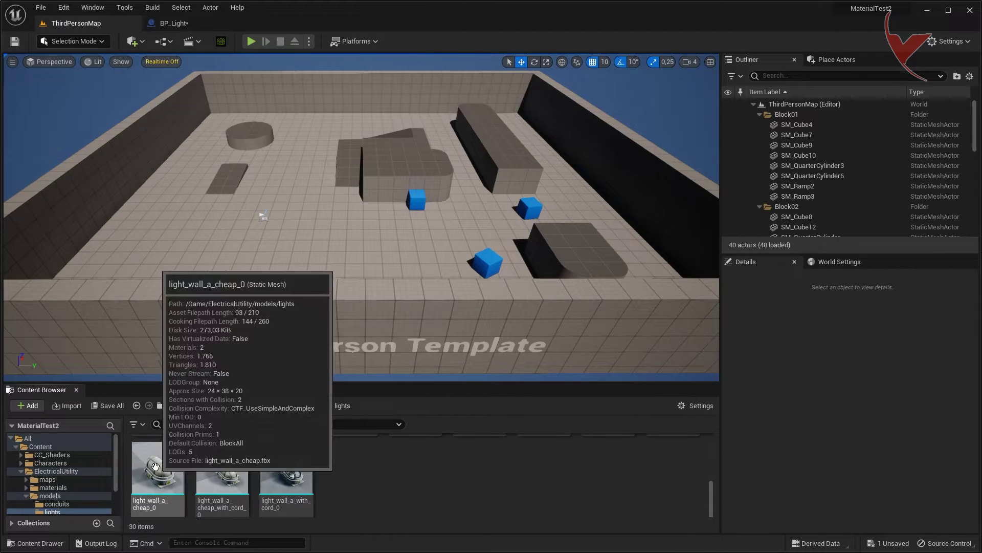
# Set BP_Light's static mesh to light_wall_a_cheap_0 and compile the blueprint.
pyautogui.click(177, 24)
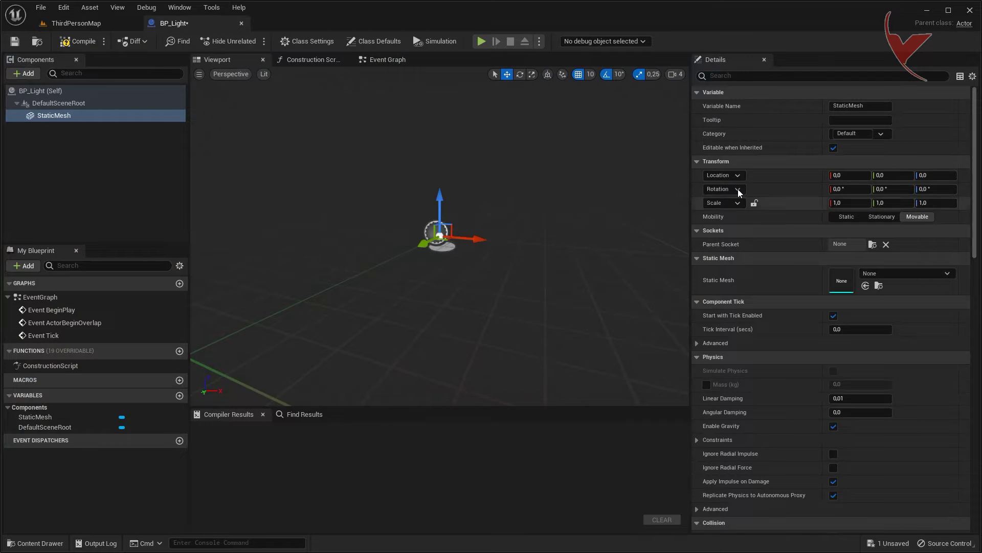
pyautogui.click(865, 286)
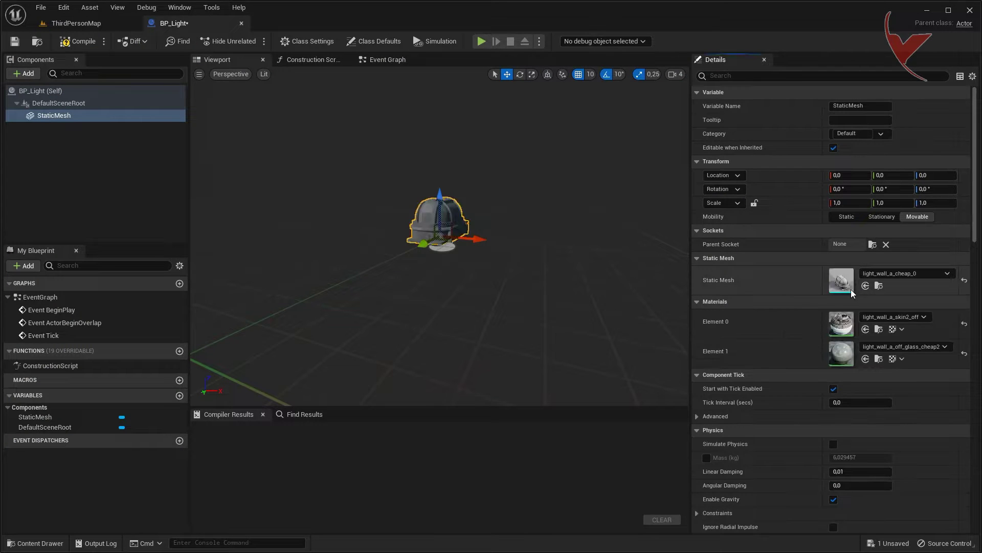
pyautogui.click(78, 41)
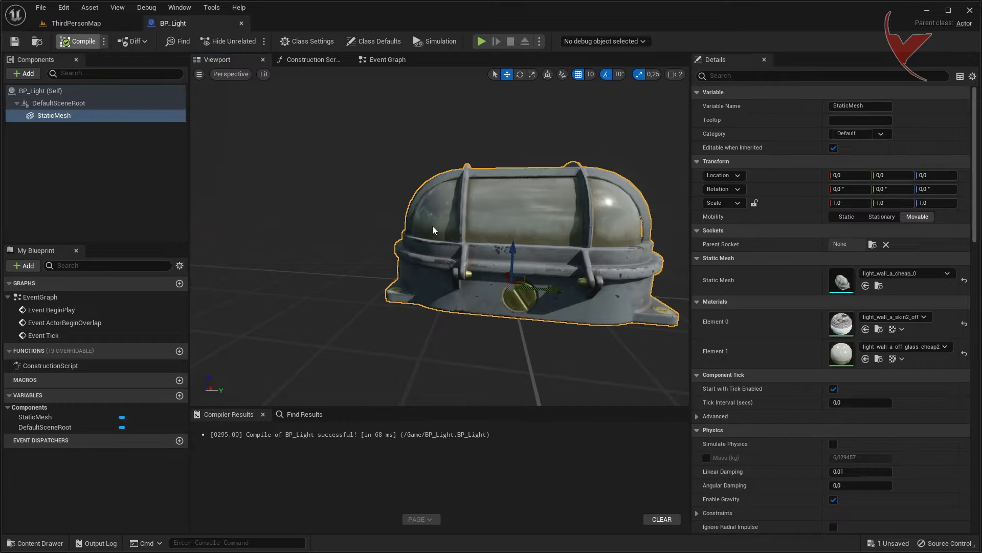
pyautogui.click(880, 358)
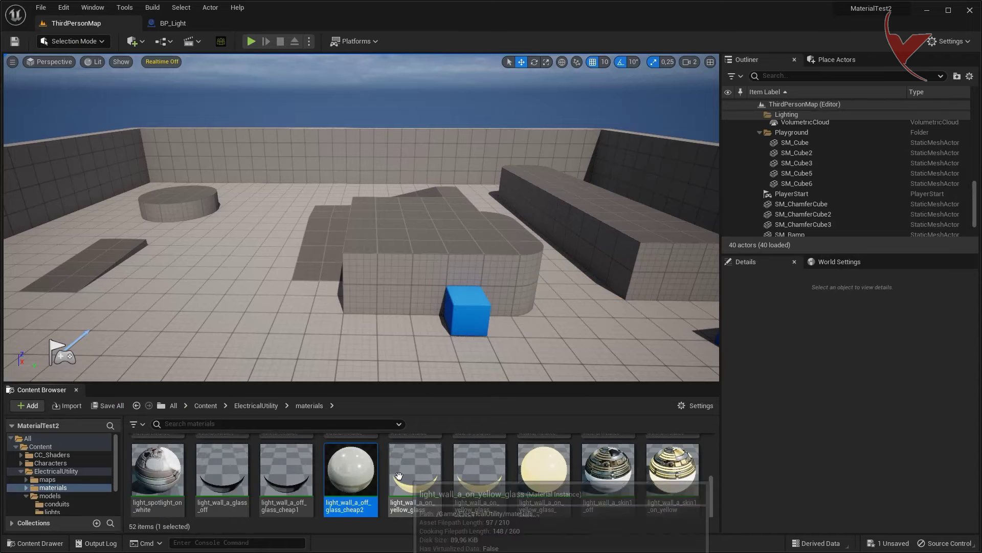
# Check the light_wall_a_off_glass_cheap2 material's parameters, then drop a BP_Light lamp into the level and focus it.
pyautogui.doubleClick(357, 473)
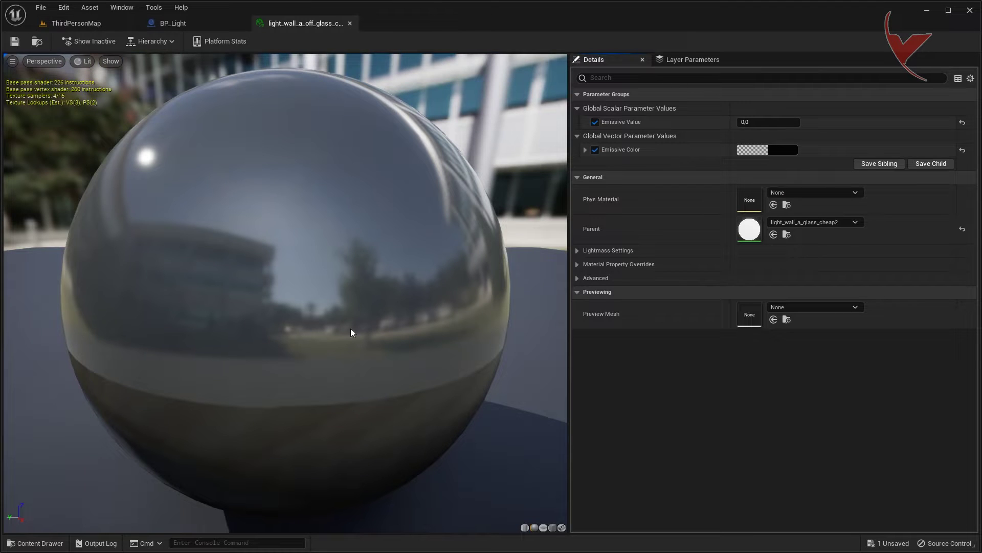
pyautogui.click(91, 22)
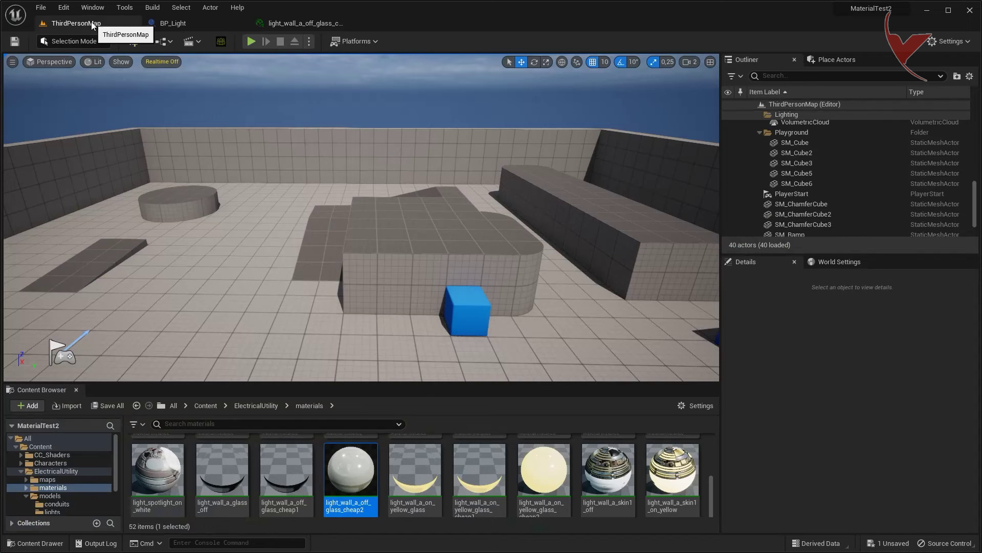
pyautogui.click(205, 405)
pyautogui.moveTo(448, 456); pyautogui.dragTo(364, 241)
pyautogui.press('f')
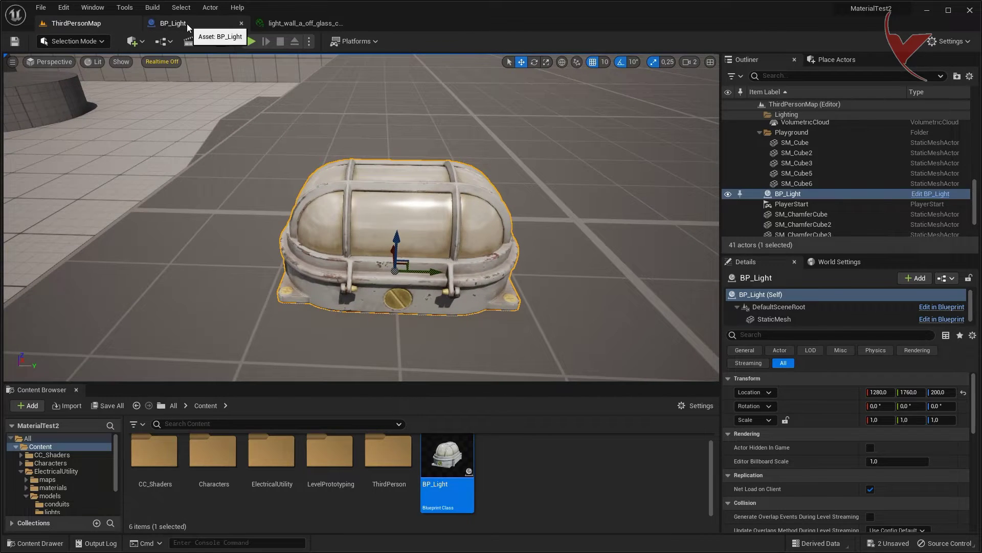
# Put a Static Mesh component reference into BP_Light's event graph.
pyautogui.click(186, 24)
pyautogui.click(378, 60)
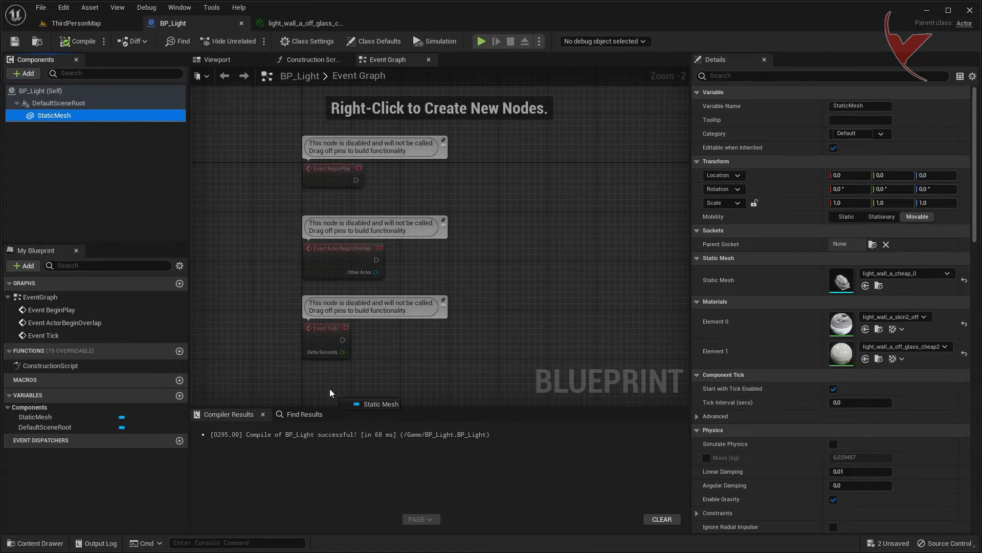
pyautogui.moveTo(61, 115); pyautogui.dragTo(327, 387)
pyautogui.moveTo(320, 390); pyautogui.dragTo(321, 176, button='right')
pyautogui.scroll(2, 321, 244)
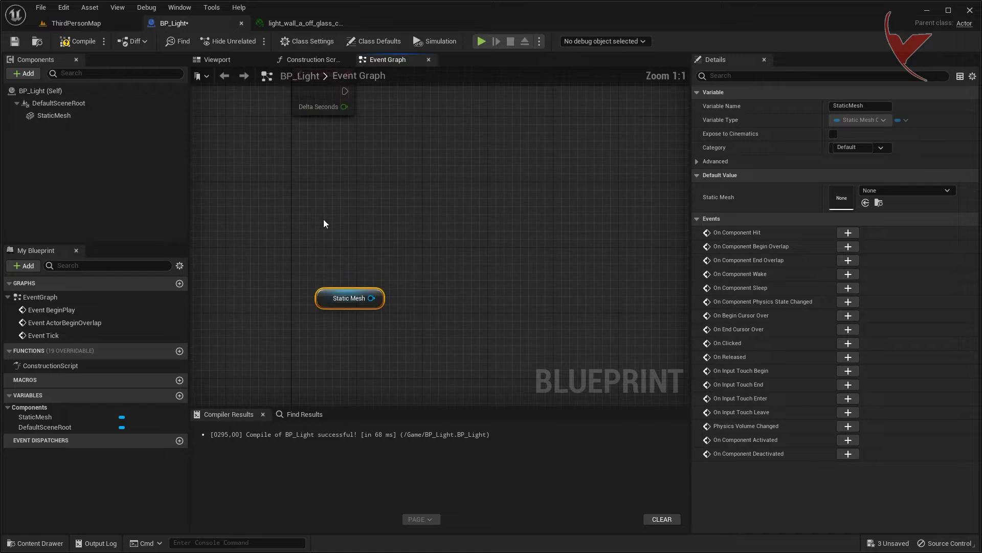
# Add a Keyboard L key event node to the graph.
pyautogui.rightClick(323, 219)
pyautogui.write('KEY L')
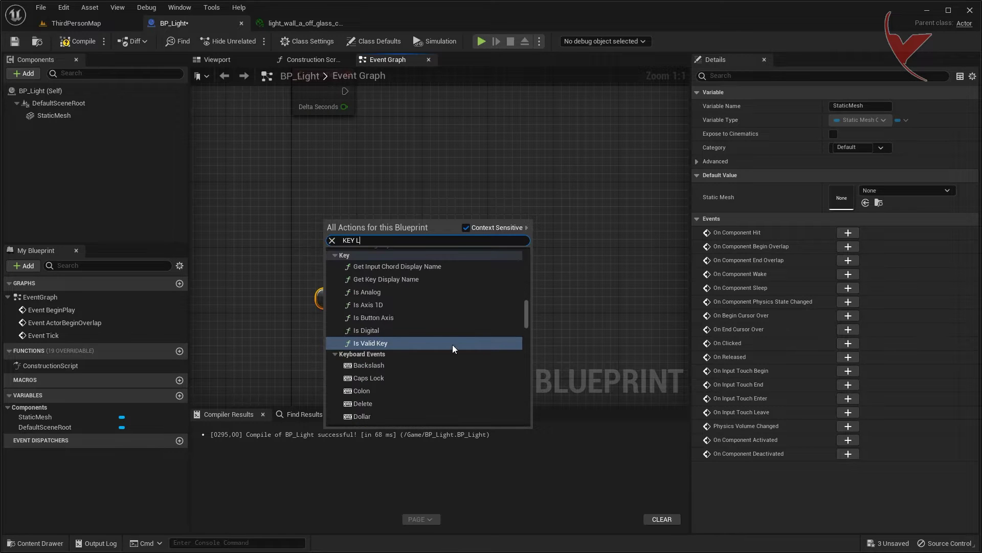
pyautogui.scroll(-3, 453, 345)
pyautogui.click(396, 407)
pyautogui.moveTo(338, 223); pyautogui.dragTo(337, 191)
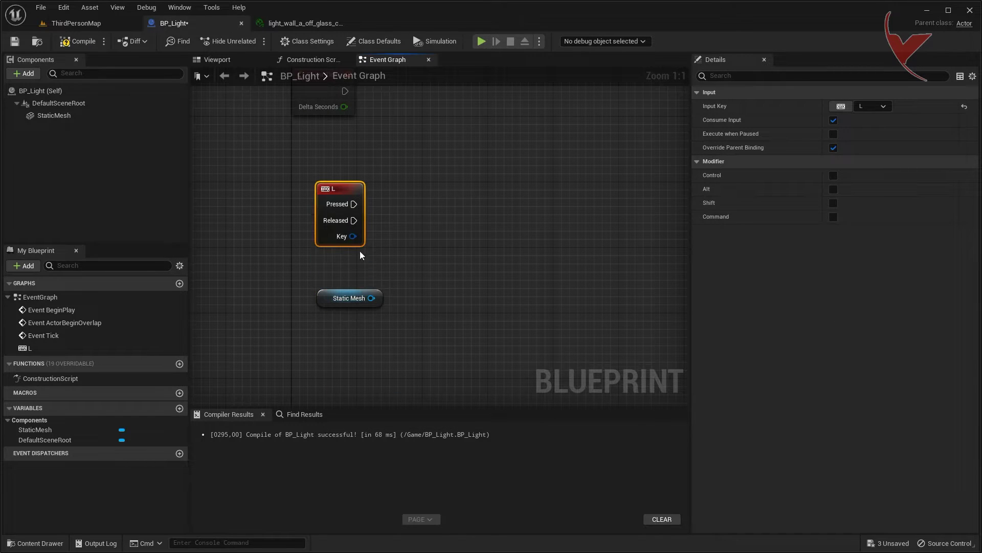
# Add Create Dynamic Material Instance on the Static Mesh, executed by the L key press.
pyautogui.moveTo(372, 298); pyautogui.dragTo(437, 238)
pyautogui.write('creat')
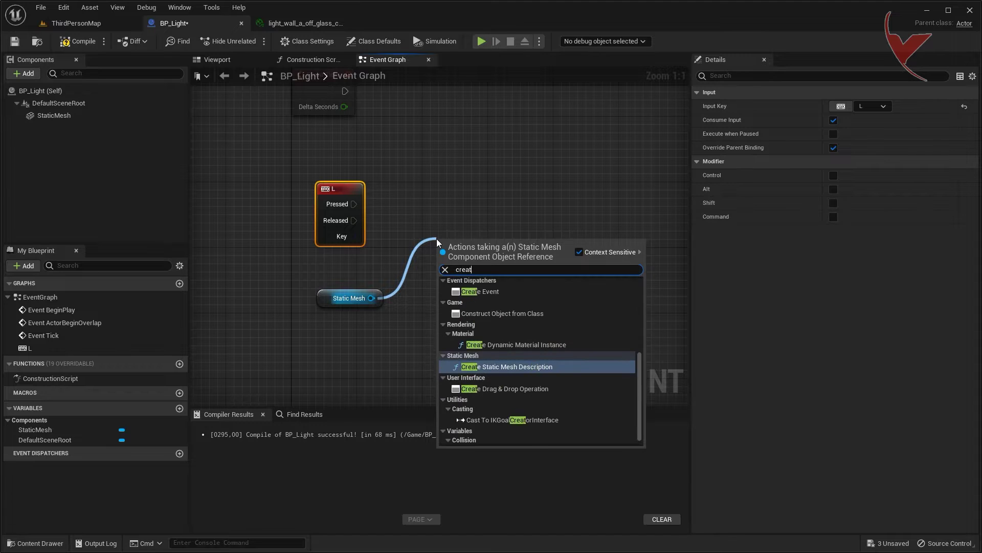
pyautogui.write('e dyn')
pyautogui.click(521, 302)
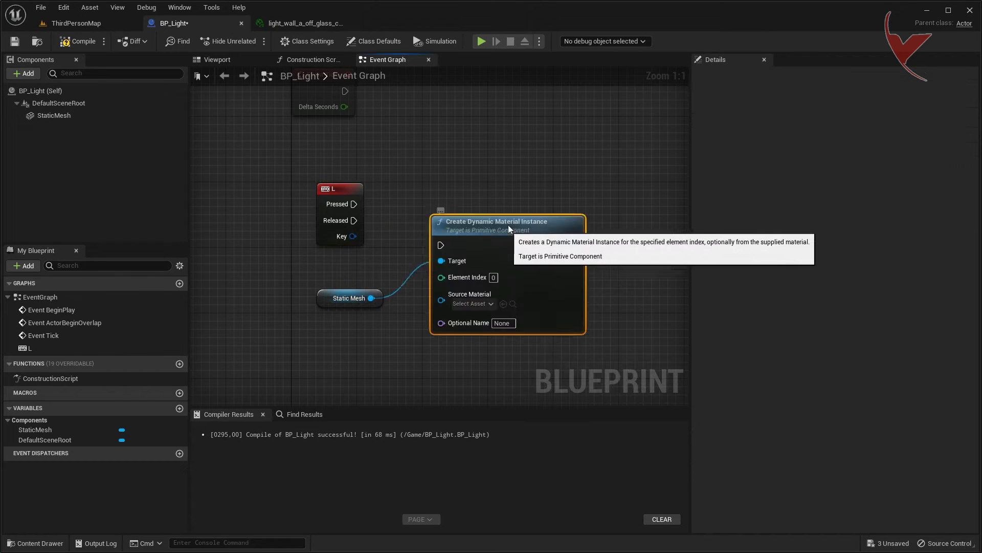
pyautogui.moveTo(354, 203); pyautogui.dragTo(401, 202)
pyautogui.moveTo(489, 203); pyautogui.dragTo(507, 195)
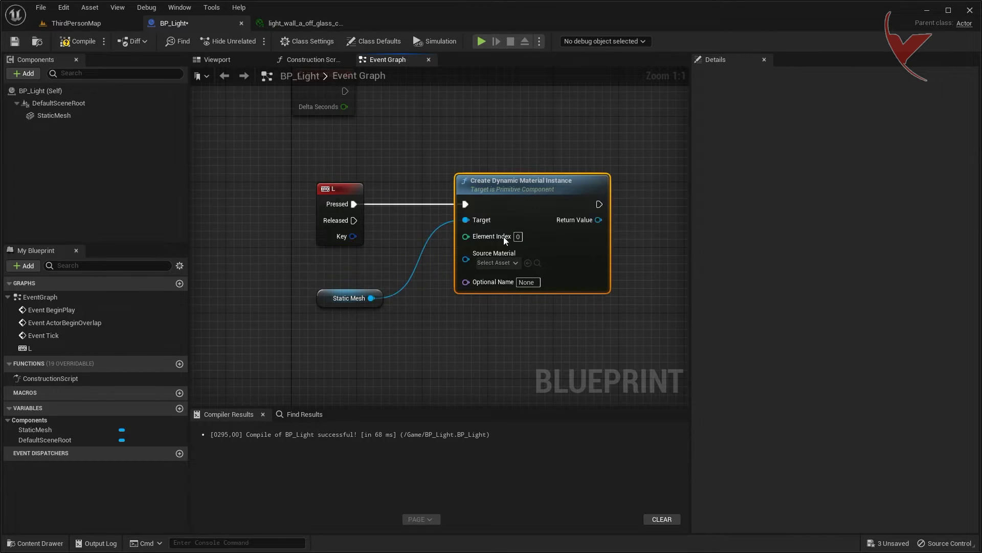
# Check the StaticMesh component's materials against the level's lamp assets.
pyautogui.click(85, 114)
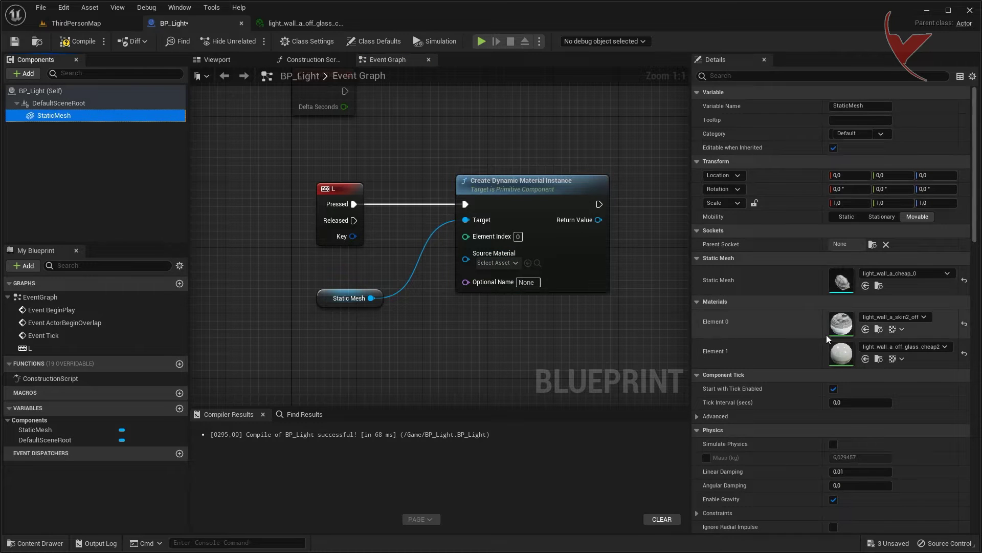
pyautogui.click(879, 359)
pyautogui.scroll(-1, 365, 498)
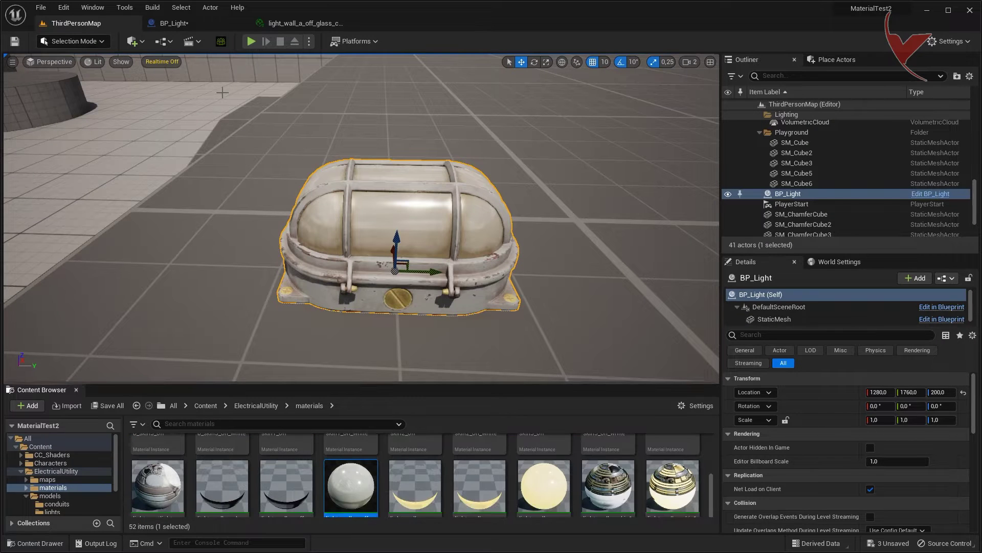
# Set the dynamic instance's Source Material to the off-state glass material, then compile and save.
pyautogui.click(233, 23)
pyautogui.click(527, 263)
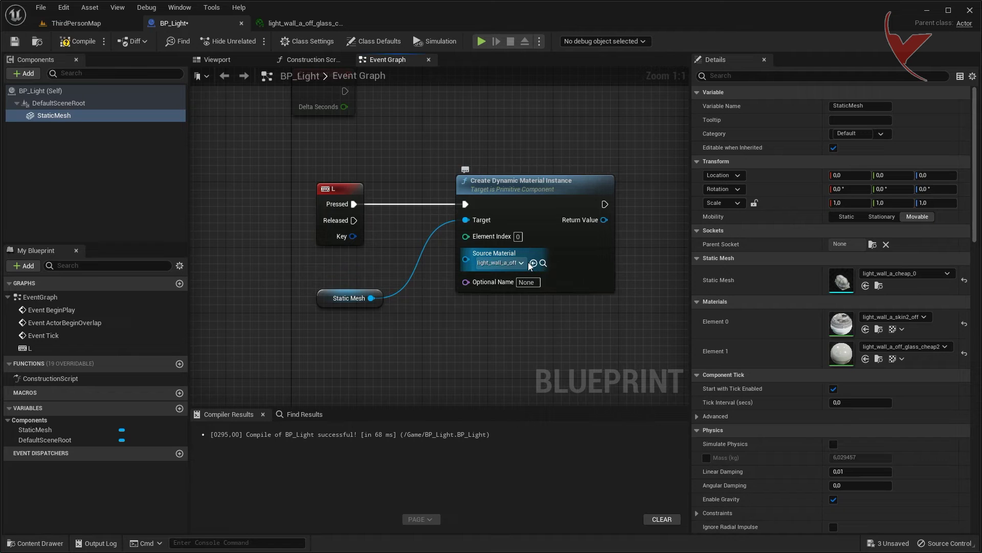
pyautogui.moveTo(608, 222); pyautogui.dragTo(484, 210, button='right')
pyautogui.hotkey('ctrl', 's')
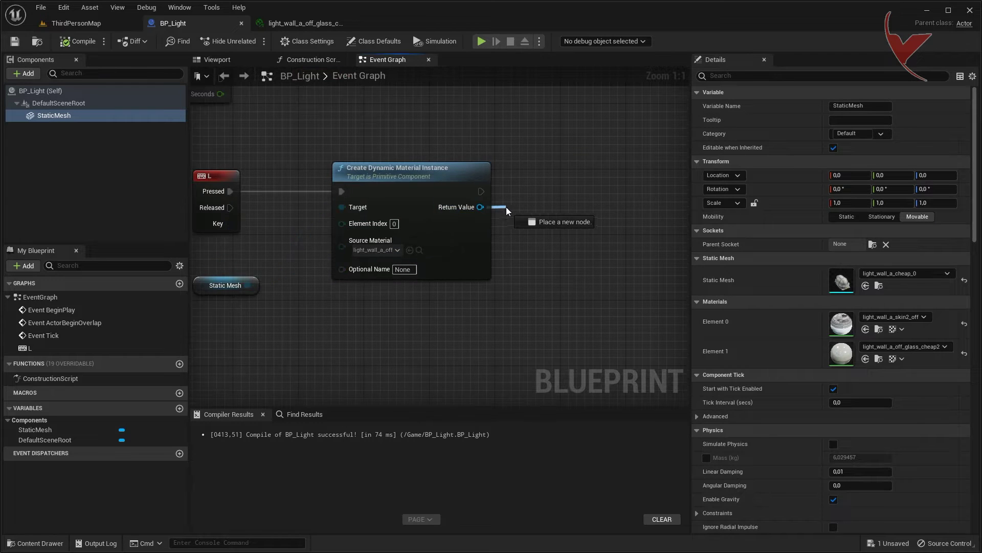
# Add a Set Vector Parameter Value node fed by the dynamic material's Return Value.
pyautogui.moveTo(506, 210); pyautogui.dragTo(507, 210)
pyautogui.write('set ve')
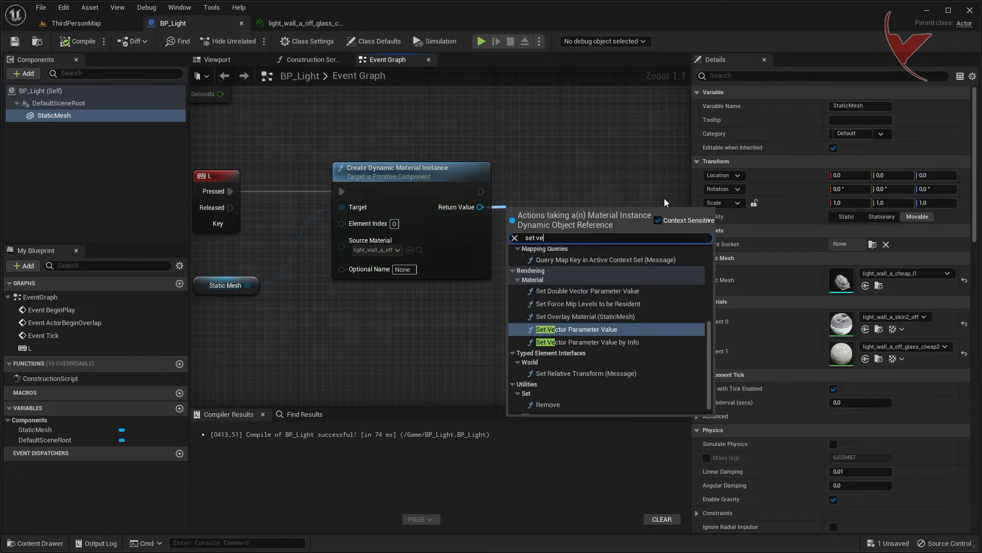
pyautogui.write('c')
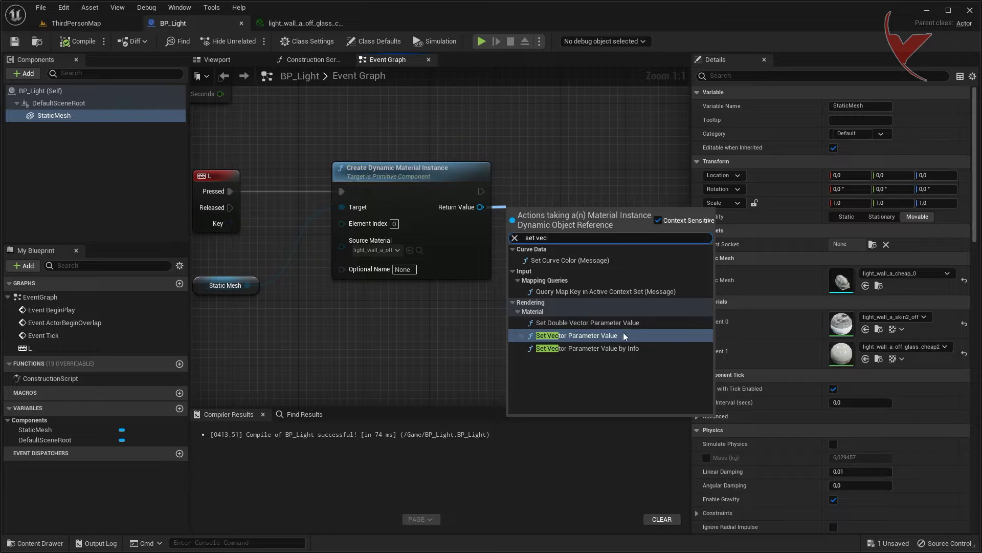
pyautogui.click(616, 337)
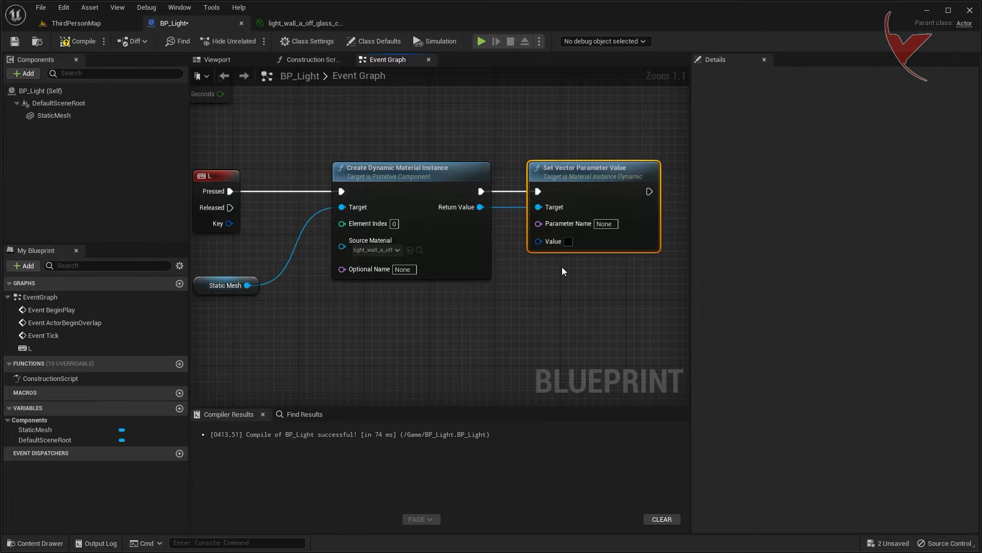
pyautogui.moveTo(561, 266); pyautogui.dragTo(586, 248, button='right')
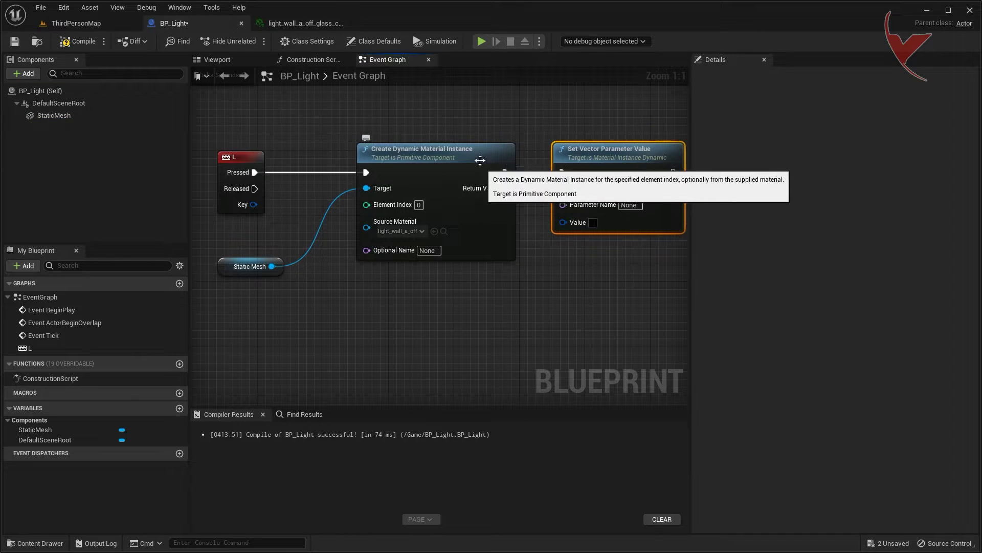
pyautogui.click(327, 24)
# Search the glass material instance for Emissive Color and cut that parameter name.
pyautogui.click(738, 79)
pyautogui.write('Emi')
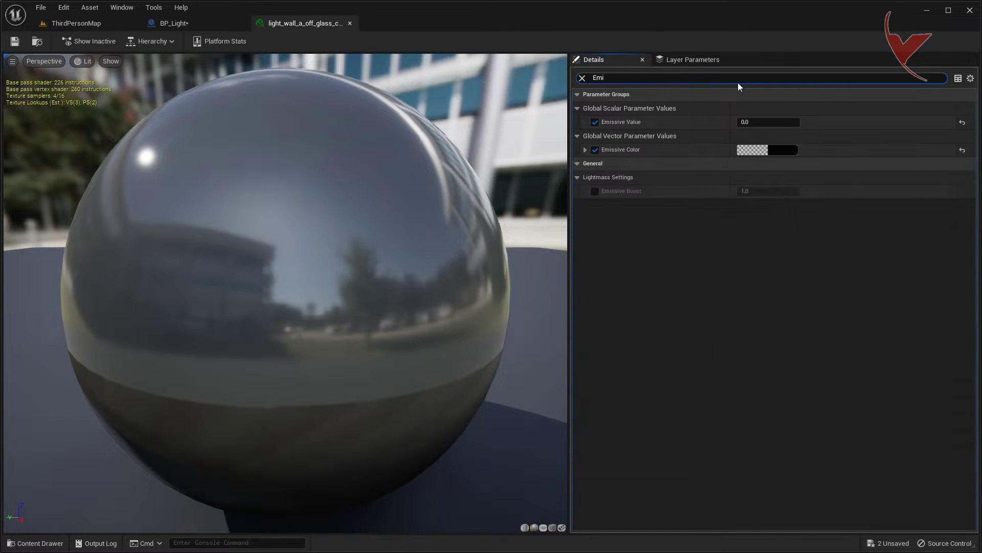
pyautogui.write('ssive')
pyautogui.write(' Color')
pyautogui.moveTo(645, 78); pyautogui.dragTo(591, 77)
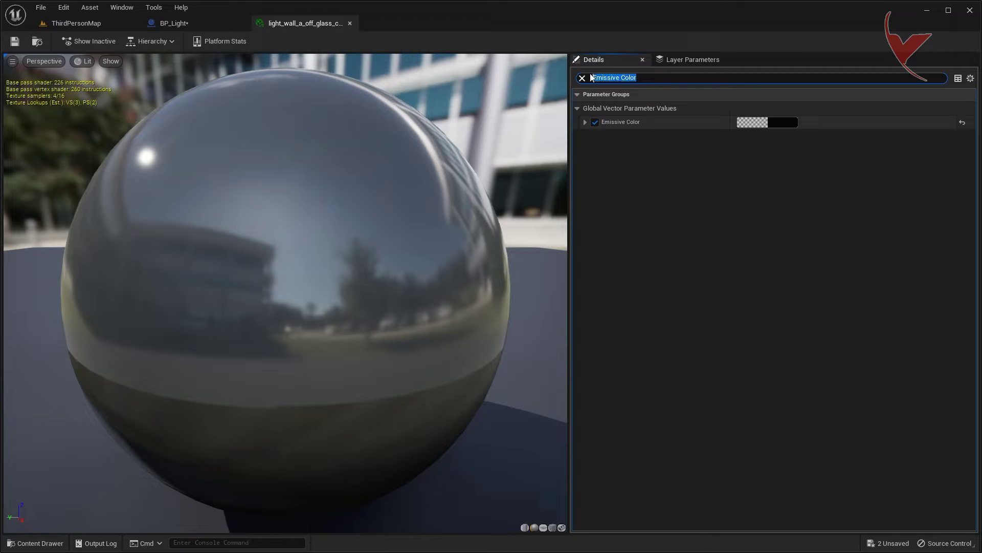
pyautogui.rightClick(606, 78)
pyautogui.click(630, 106)
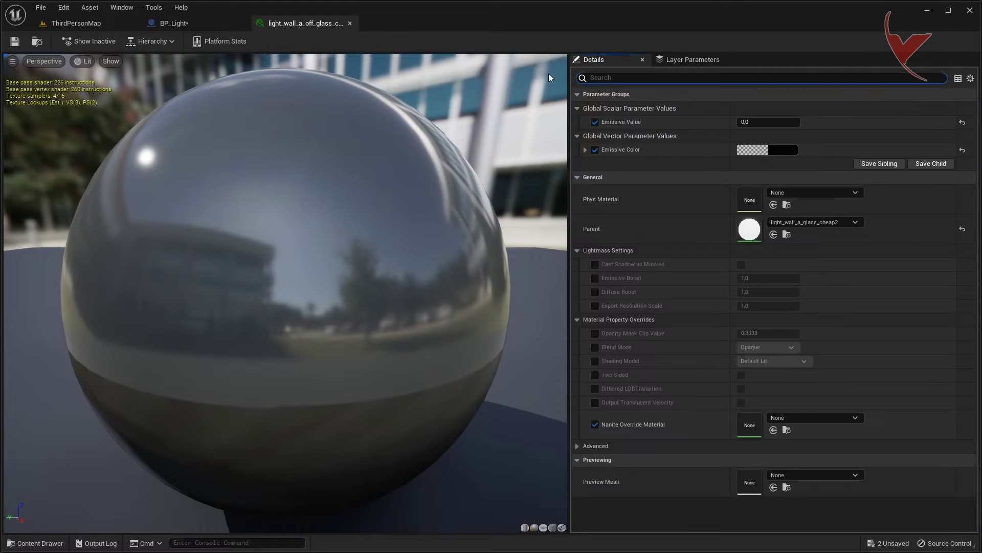
pyautogui.click(174, 23)
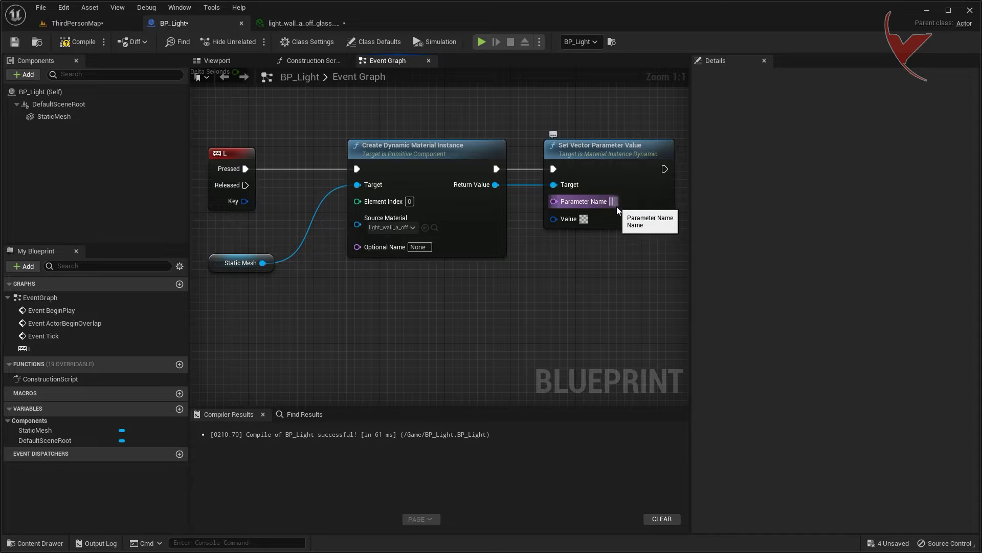
# Set Parameter Name to Emissive Color and Value to a bright, saturated yellow-green.
pyautogui.hotkey('ctrl', 'v')
pyautogui.press('Return')
pyautogui.click(584, 225)
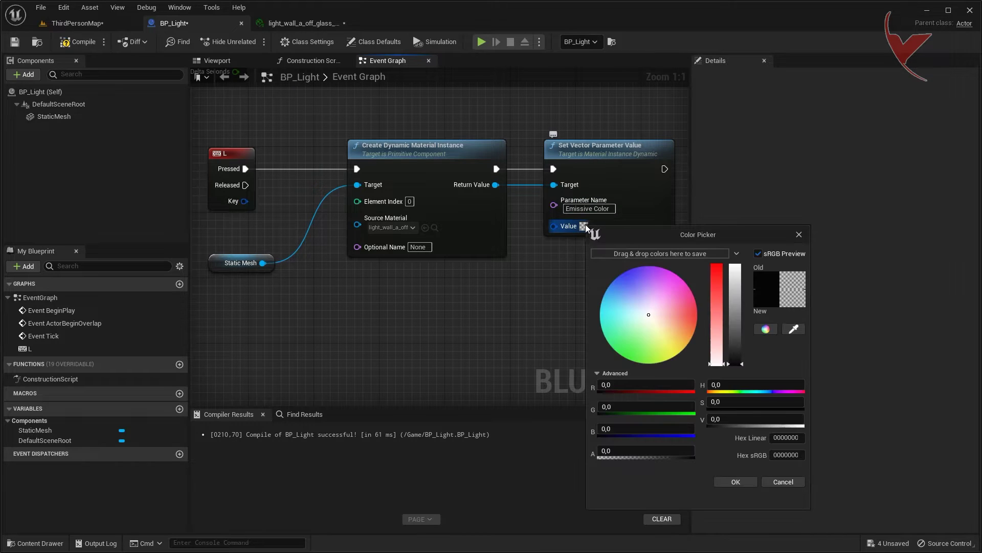
pyautogui.click(653, 336)
pyautogui.moveTo(716, 314); pyautogui.dragTo(717, 292)
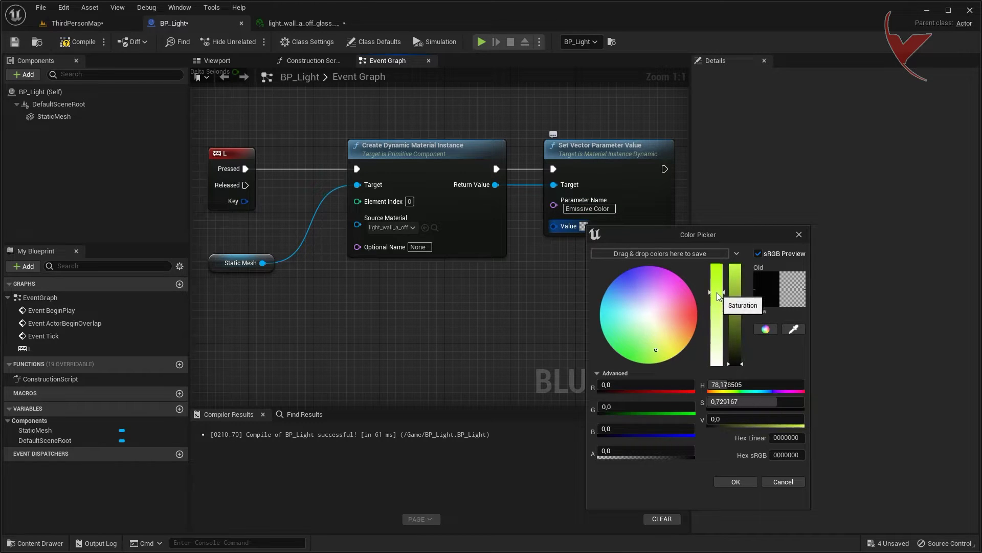
pyautogui.click(736, 287)
pyautogui.click(737, 480)
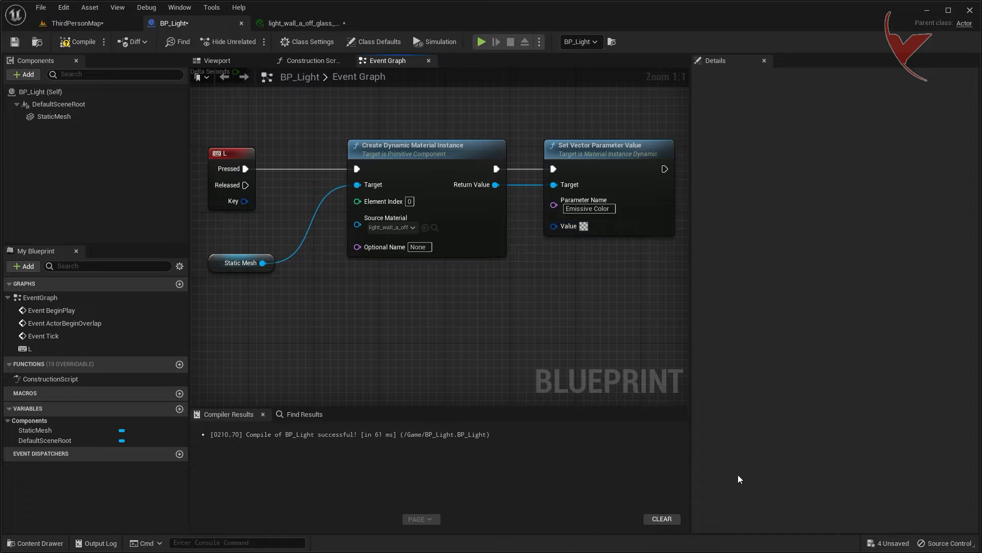
# Split the Value pin into R, G, B, A, then recombine it.
pyautogui.rightClick(554, 226)
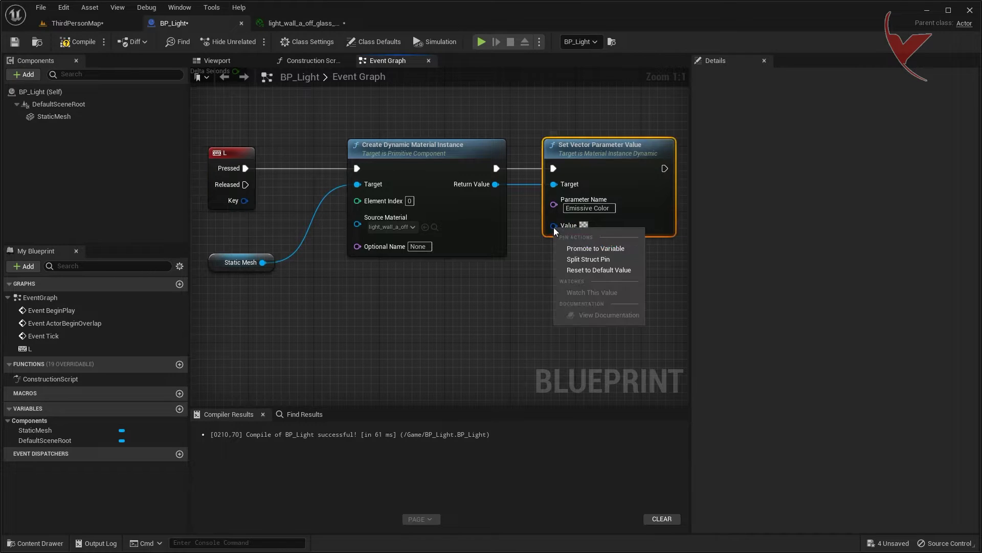
pyautogui.click(585, 259)
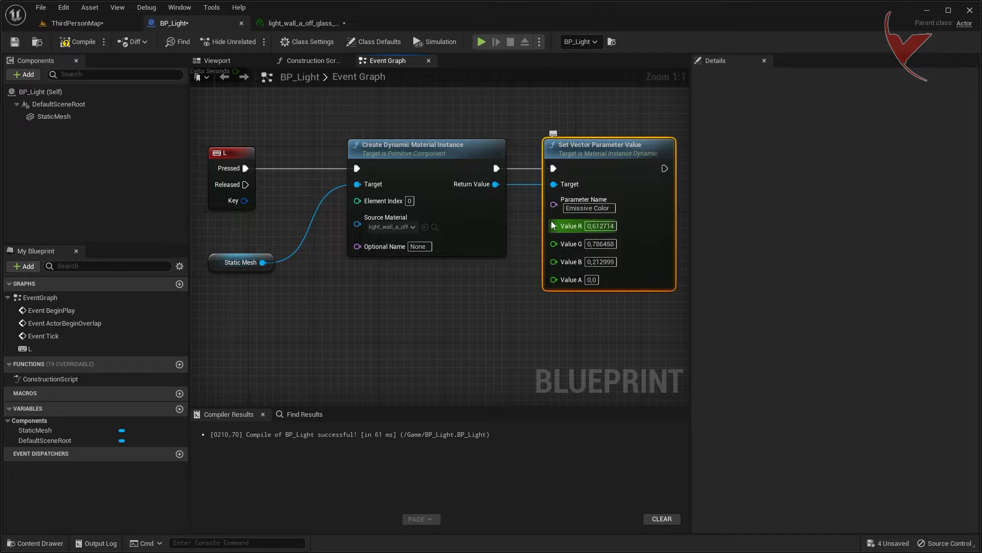
pyautogui.rightClick(554, 225)
pyautogui.click(591, 256)
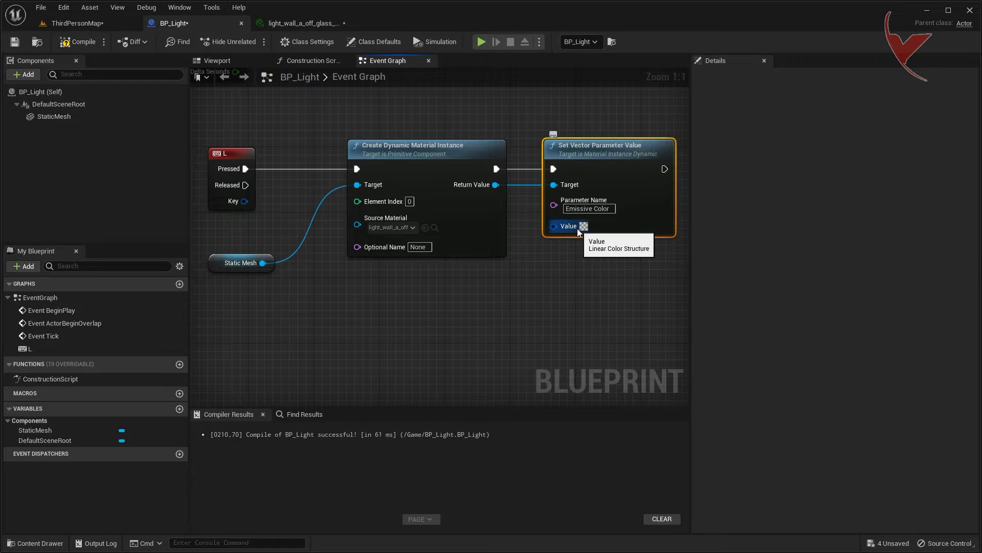
pyautogui.click(55, 117)
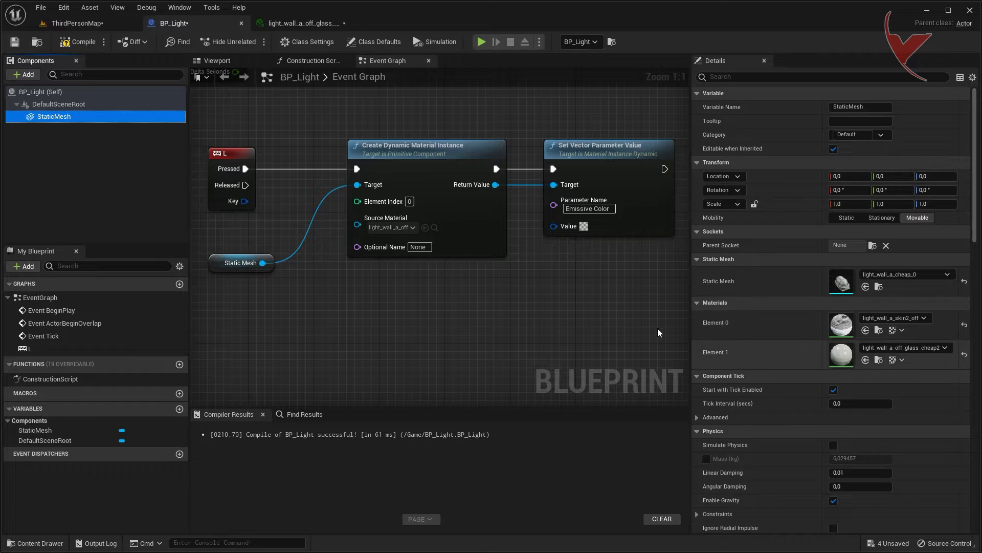
# Set the material Element Index to 1.
pyautogui.click(409, 201)
pyautogui.write('1')
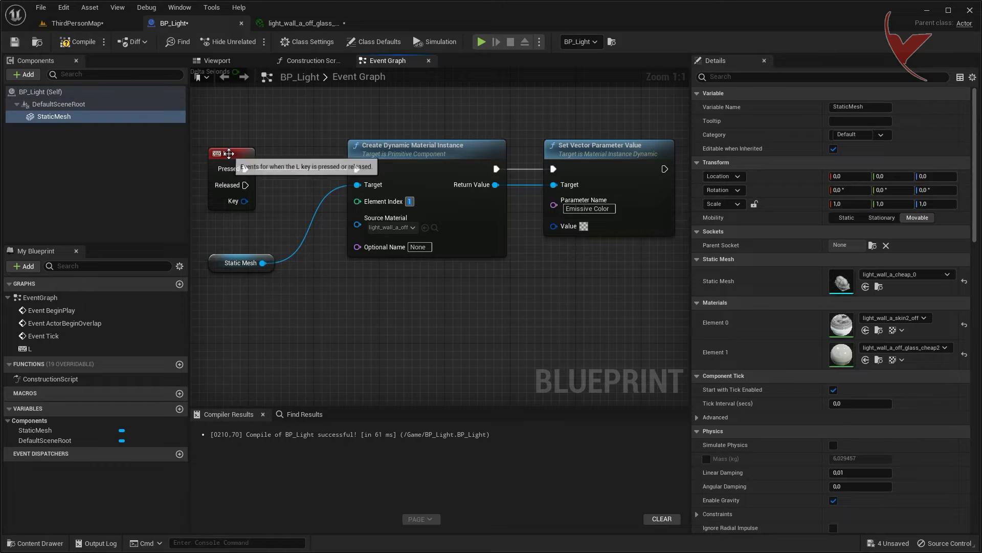
pyautogui.click(233, 155)
pyautogui.moveTo(235, 160); pyautogui.dragTo(282, 177, button='right')
# Set BP_Light's Auto Receive Input to Player 0 in Class Defaults and recompile.
pyautogui.click(53, 93)
pyautogui.write('auto')
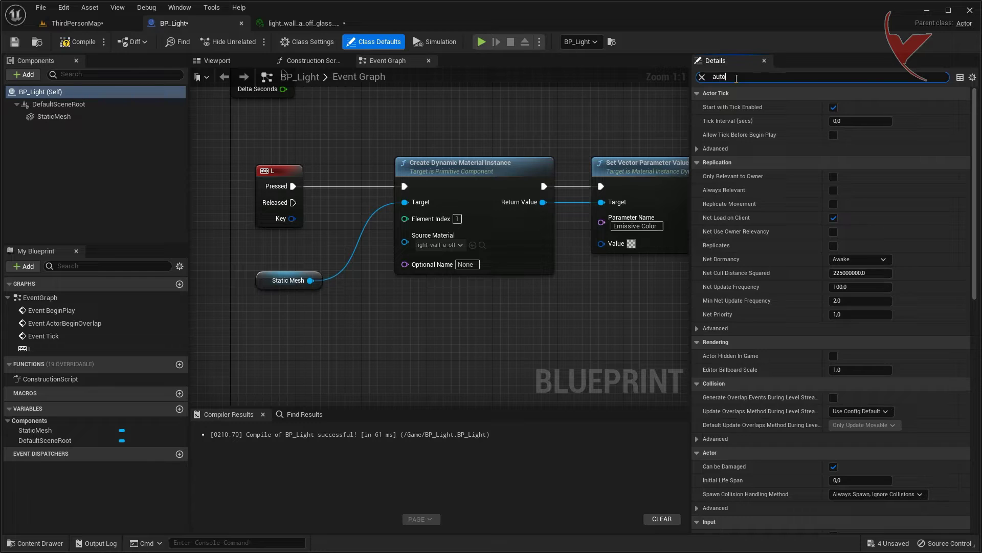
pyautogui.click(864, 107)
pyautogui.click(852, 128)
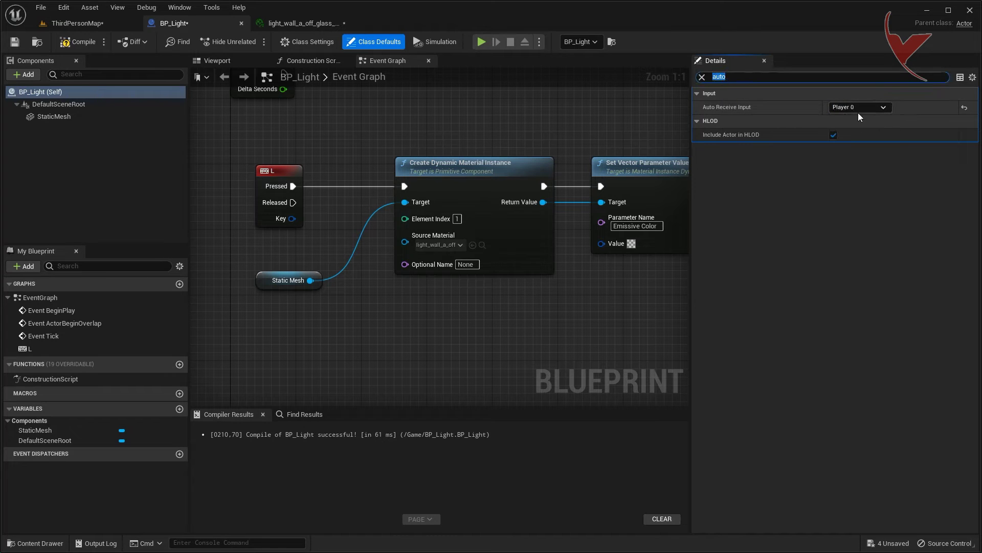
pyautogui.click(77, 42)
pyautogui.moveTo(315, 118); pyautogui.dragTo(342, 159, button='right')
# Play ThirdPersonMap and run the character up to the placed lamp, then stop.
pyautogui.click(85, 26)
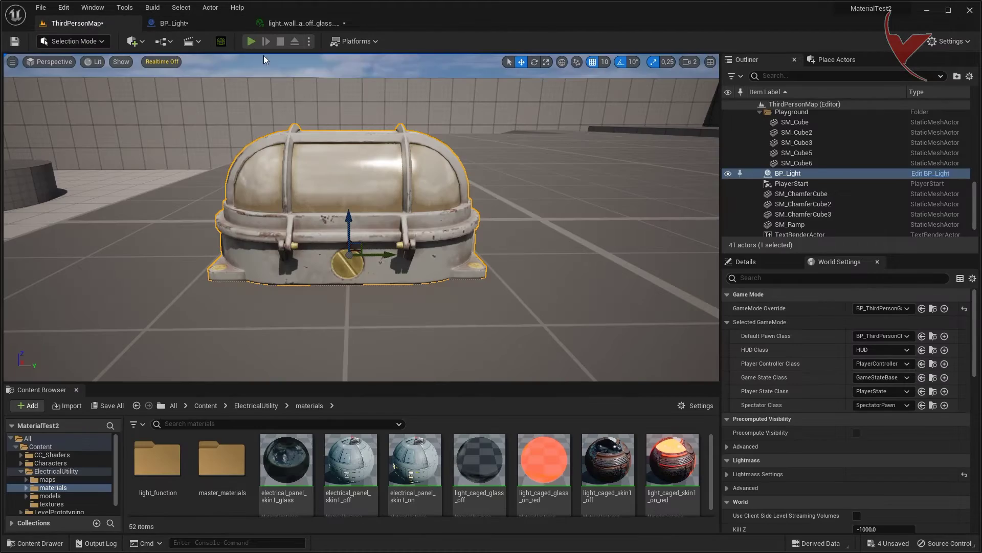
pyautogui.click(250, 42)
pyautogui.press('w')
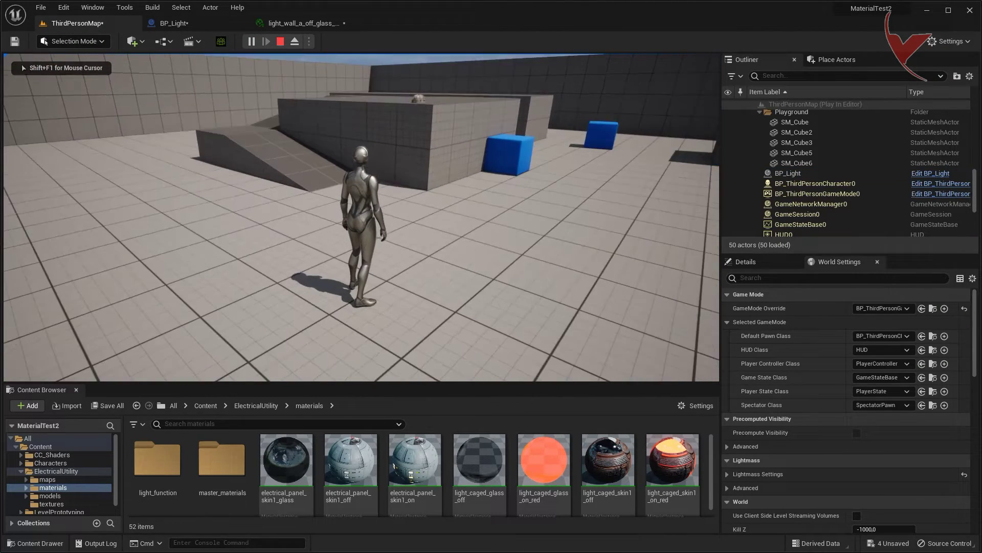
pyautogui.press('w')
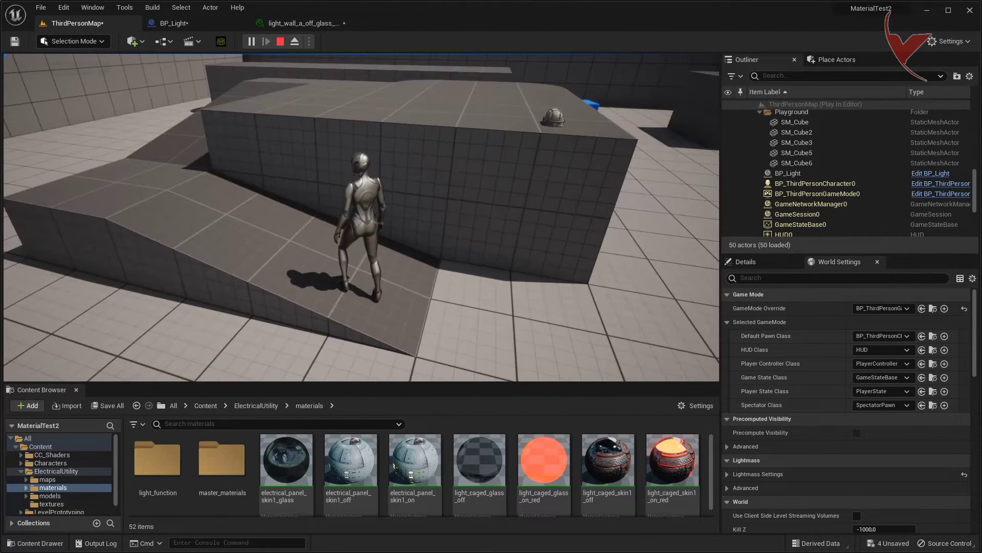
pyautogui.press('Escape')
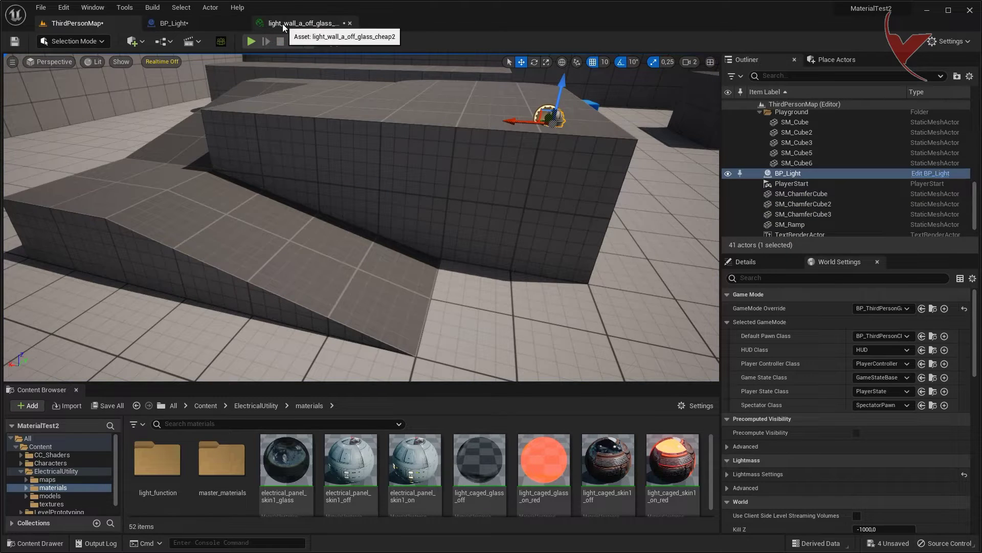
pyautogui.click(282, 24)
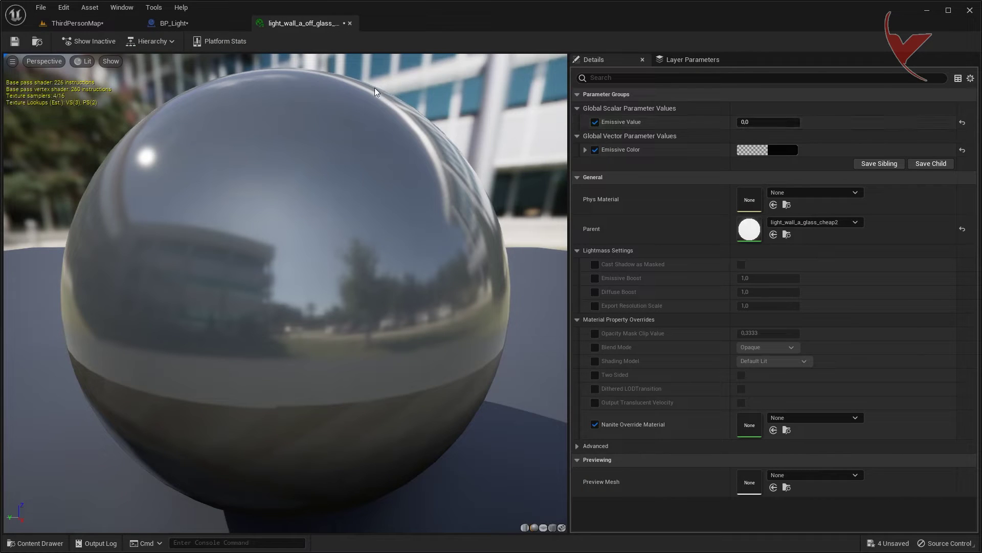
# Add a Set Scalar Parameter Value node targeting the dynamic material, routed through two reroute points.
pyautogui.click(172, 23)
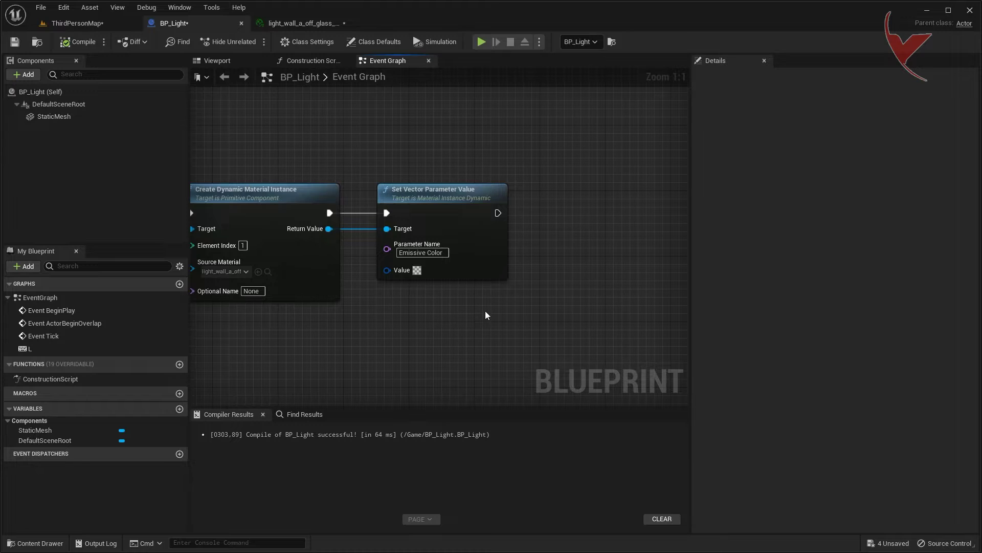
pyautogui.moveTo(329, 228); pyautogui.dragTo(563, 274)
pyautogui.write('set sca')
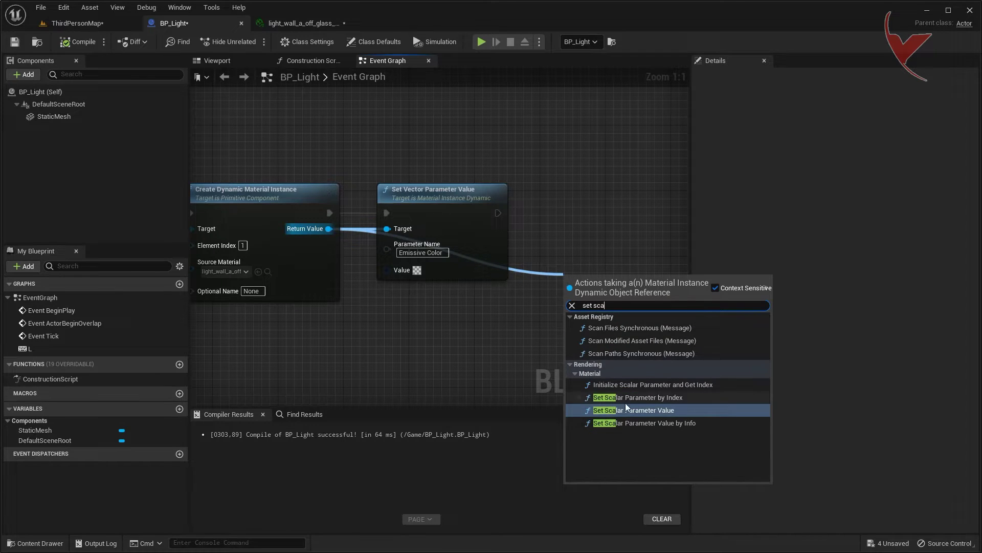
pyautogui.click(633, 410)
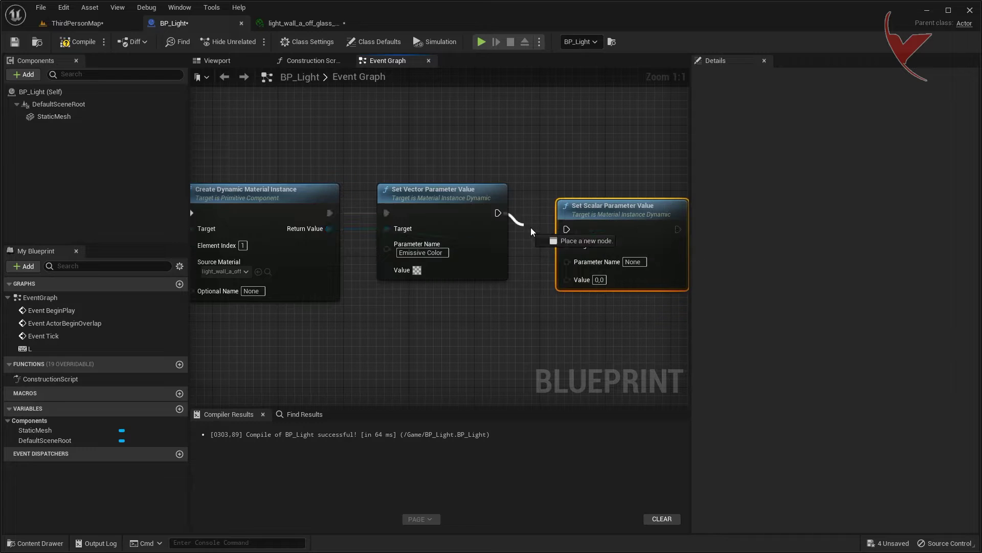
pyautogui.moveTo(566, 233); pyautogui.dragTo(558, 216)
pyautogui.doubleClick(519, 222)
pyautogui.doubleClick(444, 311)
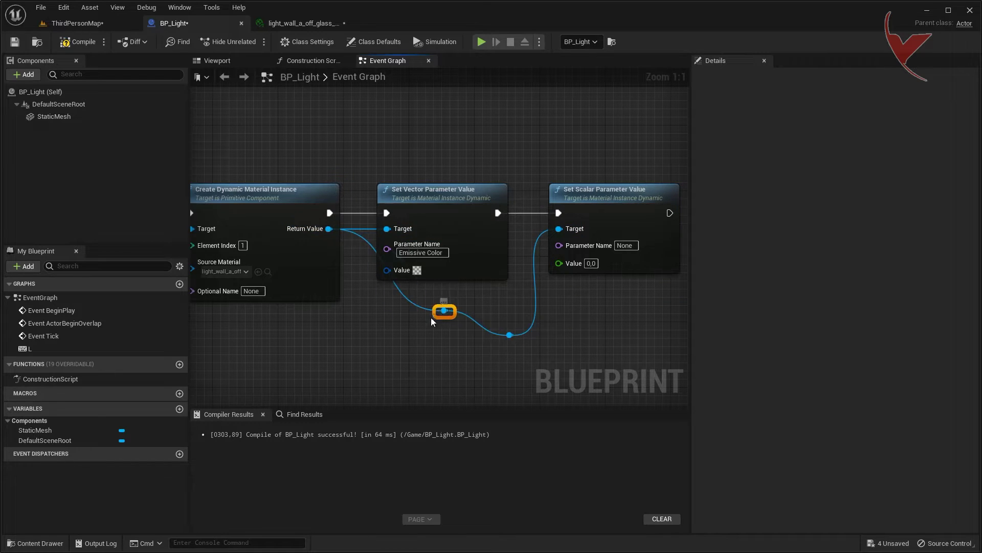
# Look up the lamp material's emissive parameter and enter Emissive Value as the scalar parameter name.
pyautogui.click(271, 25)
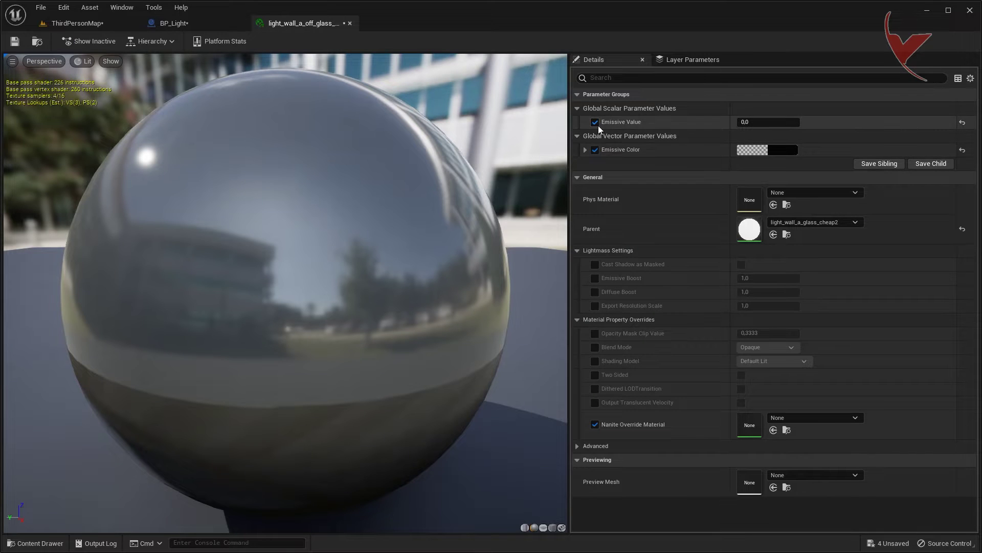
pyautogui.click(623, 76)
pyautogui.write('Emissive V')
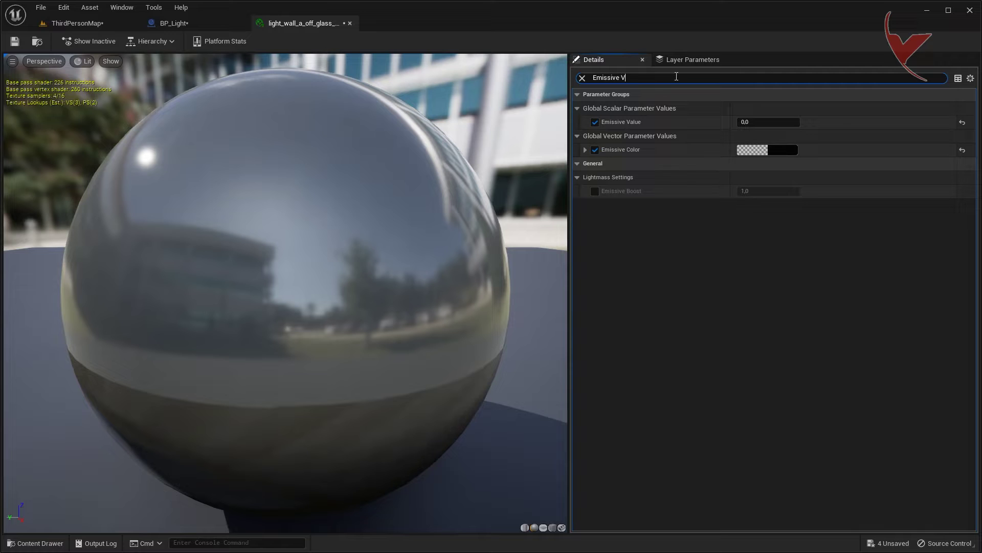
pyautogui.write('alue')
pyautogui.click(583, 78)
pyautogui.click(183, 23)
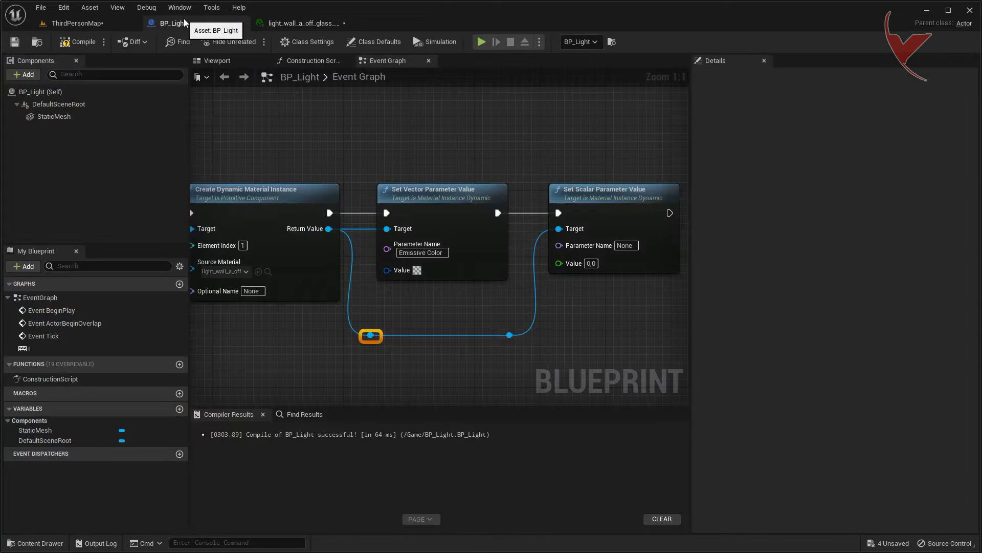
pyautogui.click(627, 245)
pyautogui.write('Emissive Value')
pyautogui.press('Tab')
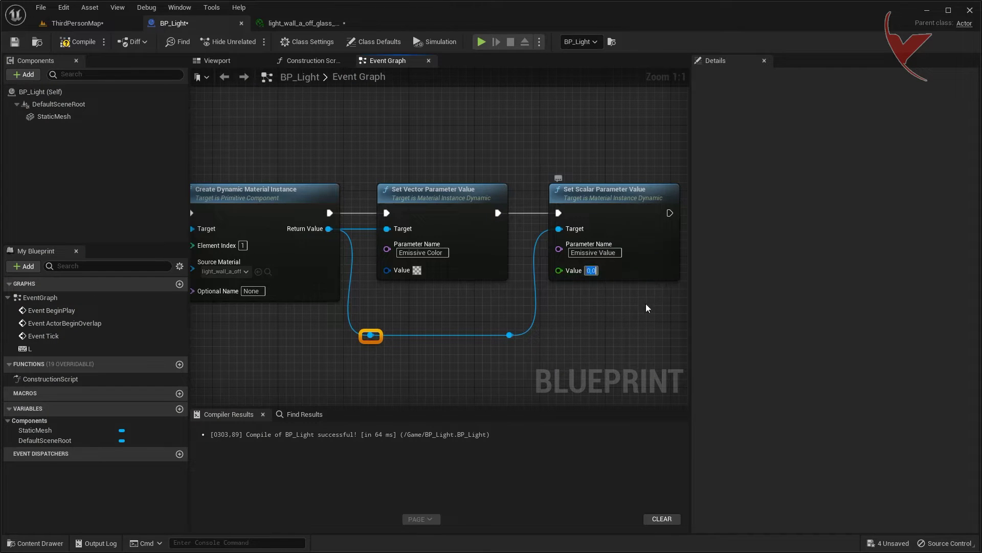
pyautogui.click(77, 26)
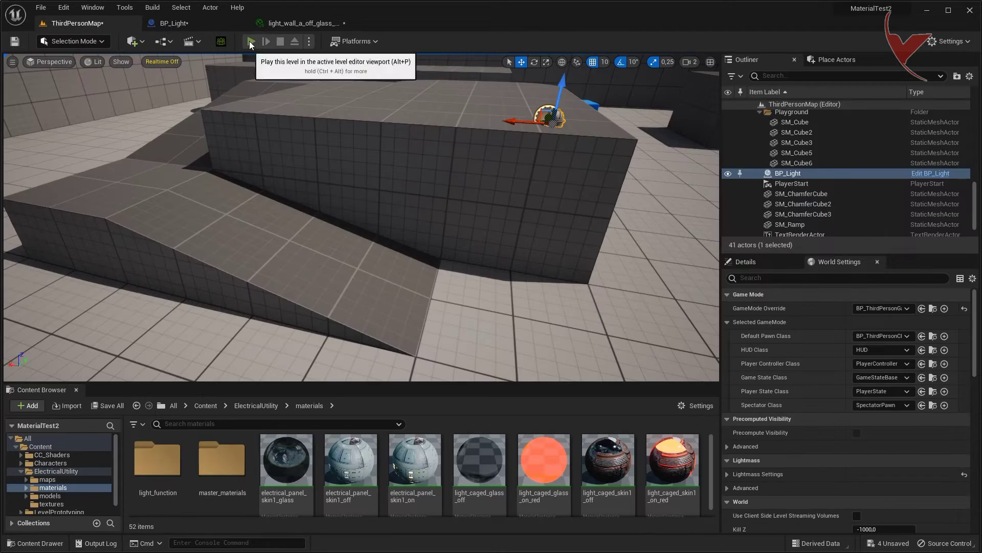
pyautogui.click(250, 41)
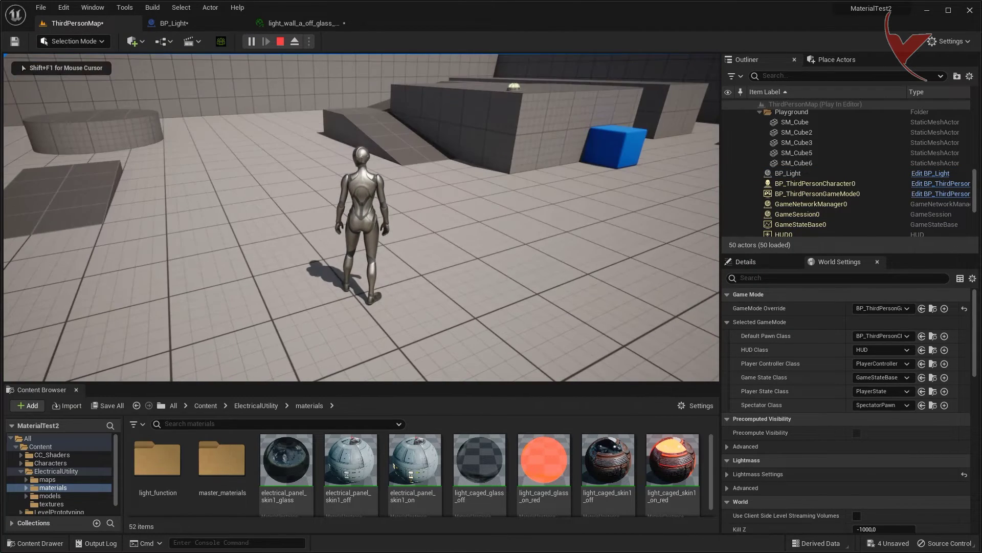
pyautogui.press('w')
pyautogui.press('w')
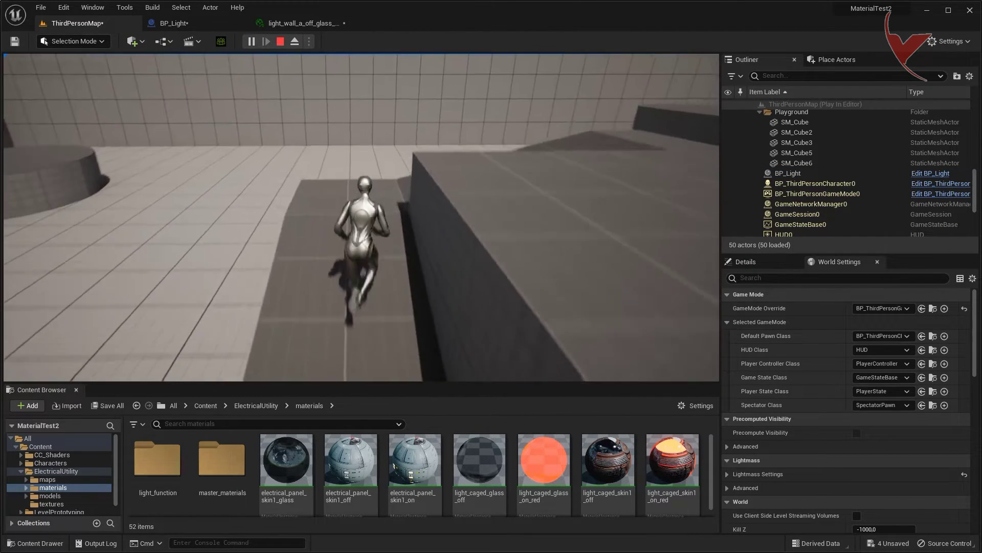
pyautogui.press('w')
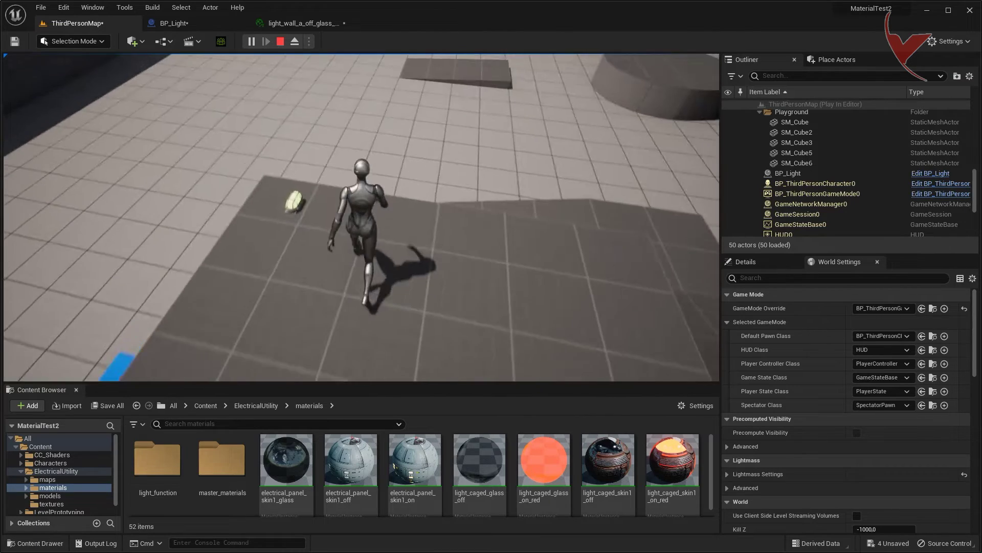
pyautogui.press('Escape')
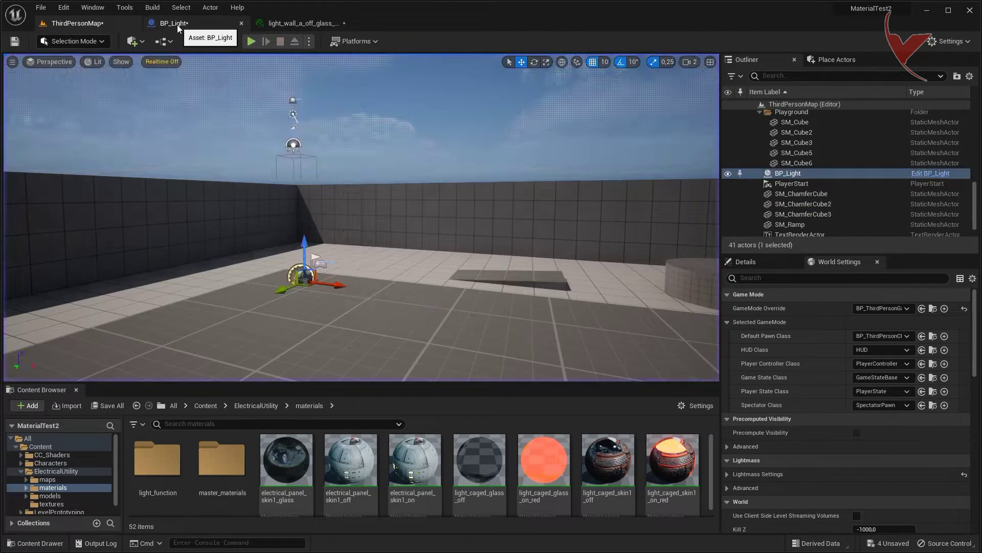
pyautogui.click(177, 25)
pyautogui.scroll(-2, 439, 208)
# Tidy the Static Mesh and L key nodes, then connect L Pressed to Create Dynamic Material Instance.
pyautogui.moveTo(295, 222); pyautogui.dragTo(310, 227)
pyautogui.moveTo(286, 152); pyautogui.dragTo(225, 152)
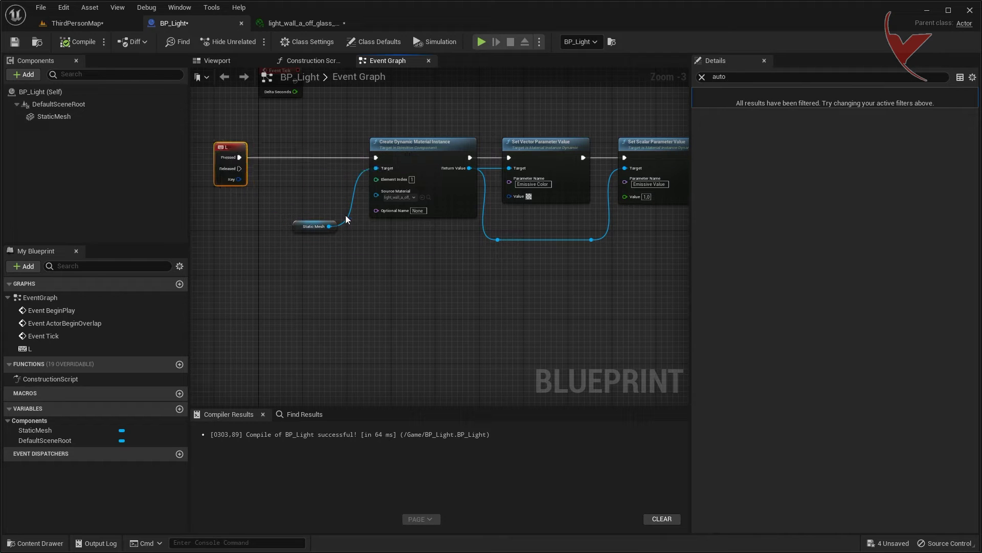
pyautogui.moveTo(376, 157); pyautogui.dragTo(247, 161)
# Add a Flip Flop node after L Pressed and shift the parameter nodes further right.
pyautogui.moveTo(373, 157)
pyautogui.mouseDown()
pyautogui.moveTo(242, 159)
pyautogui.moveTo(307, 164)
pyautogui.mouseUp()
pyautogui.write('flip flop')
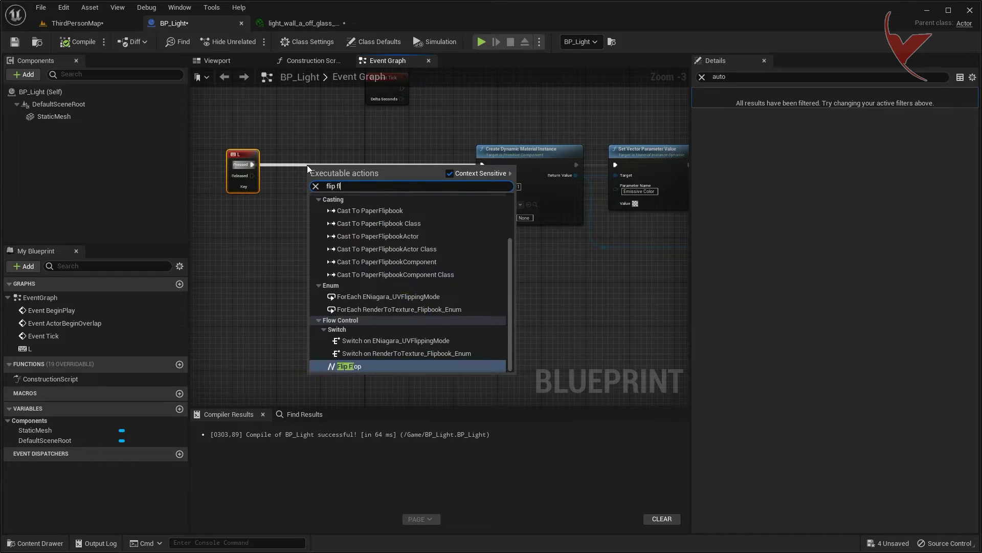
pyautogui.click(338, 217)
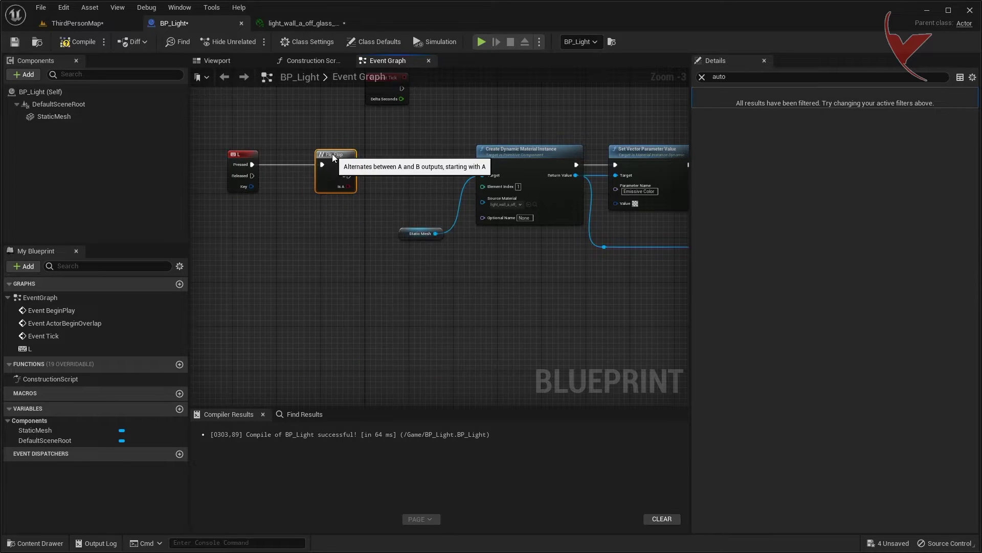
pyautogui.moveTo(492, 192); pyautogui.dragTo(331, 178, button='right')
pyautogui.scroll(-1, 331, 177)
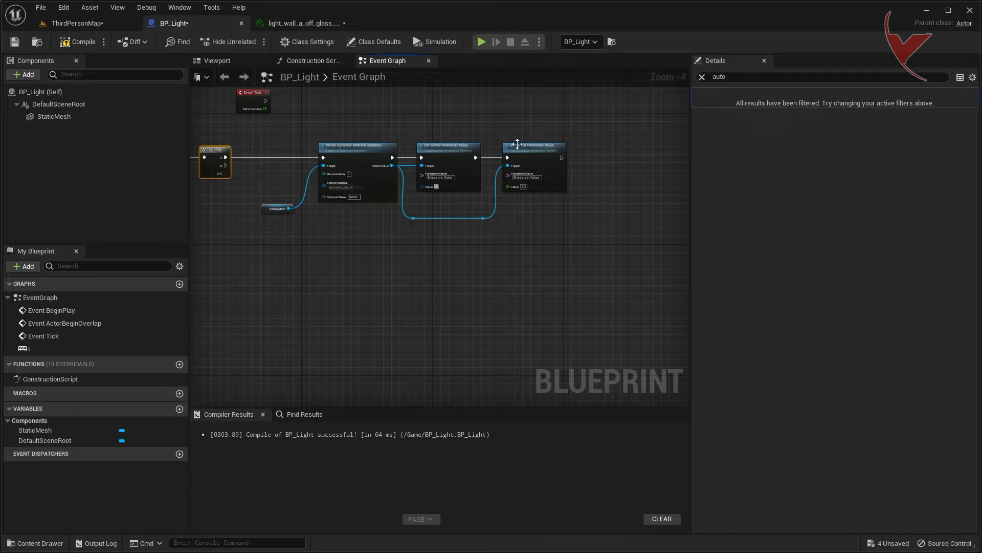
pyautogui.scroll(1, 521, 149)
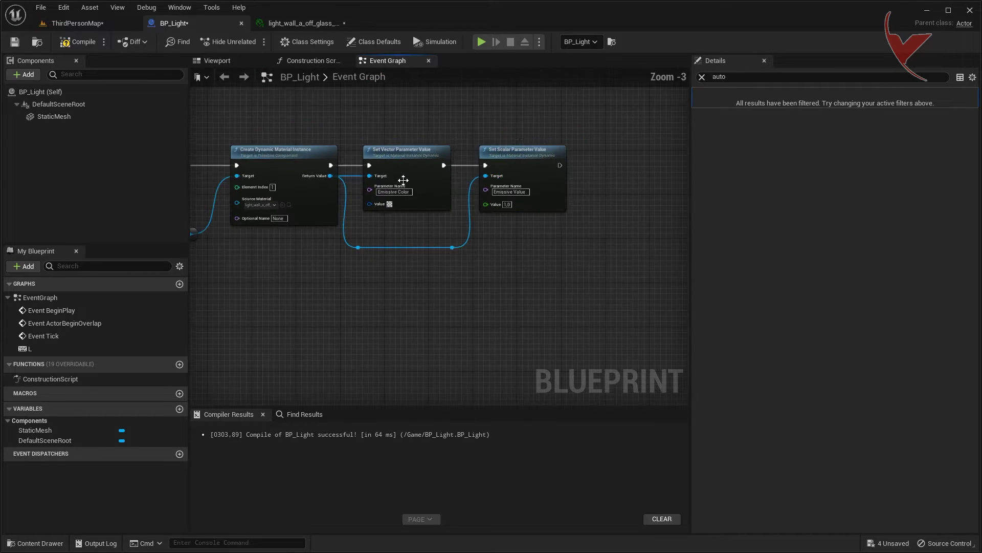
pyautogui.moveTo(419, 151); pyautogui.dragTo(536, 154)
pyautogui.scroll(2, 355, 176)
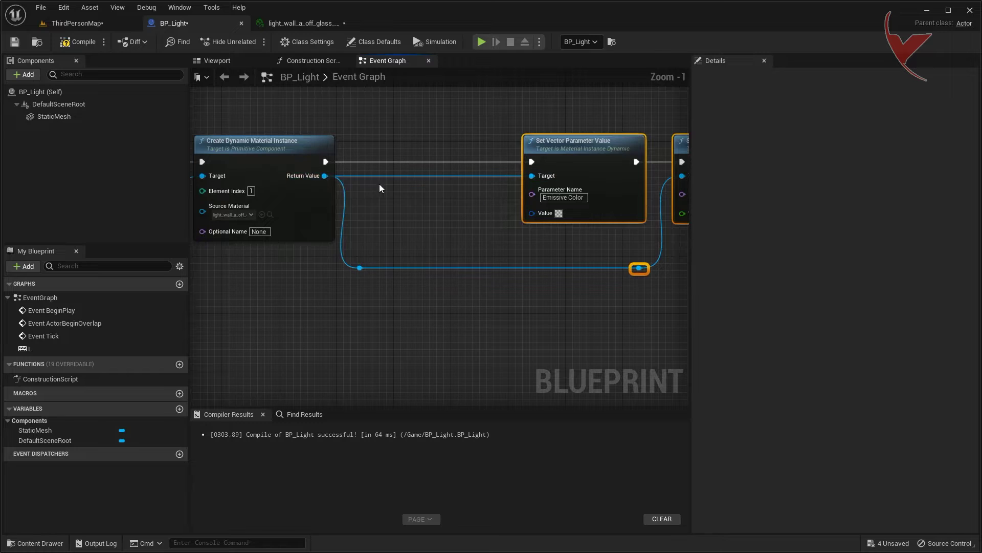
pyautogui.rightClick(328, 178)
# Promote Return Value to a variable; wire its SET node between creation and Set Vector, feeding Target.
pyautogui.click(369, 251)
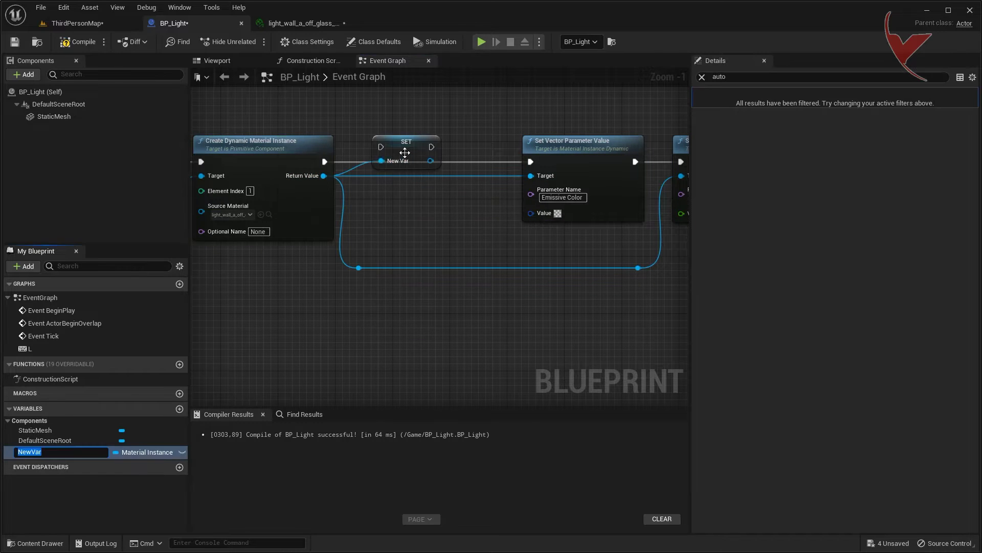
pyautogui.moveTo(325, 162)
pyautogui.mouseDown()
pyautogui.moveTo(389, 189)
pyautogui.moveTo(429, 130)
pyautogui.moveTo(532, 183)
pyautogui.mouseUp()
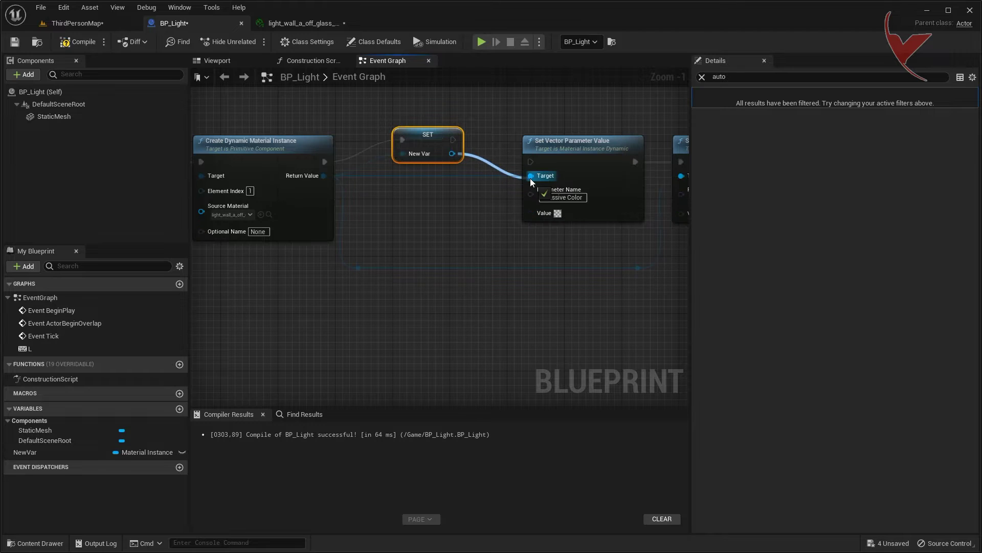
pyautogui.moveTo(453, 140); pyautogui.dragTo(530, 162)
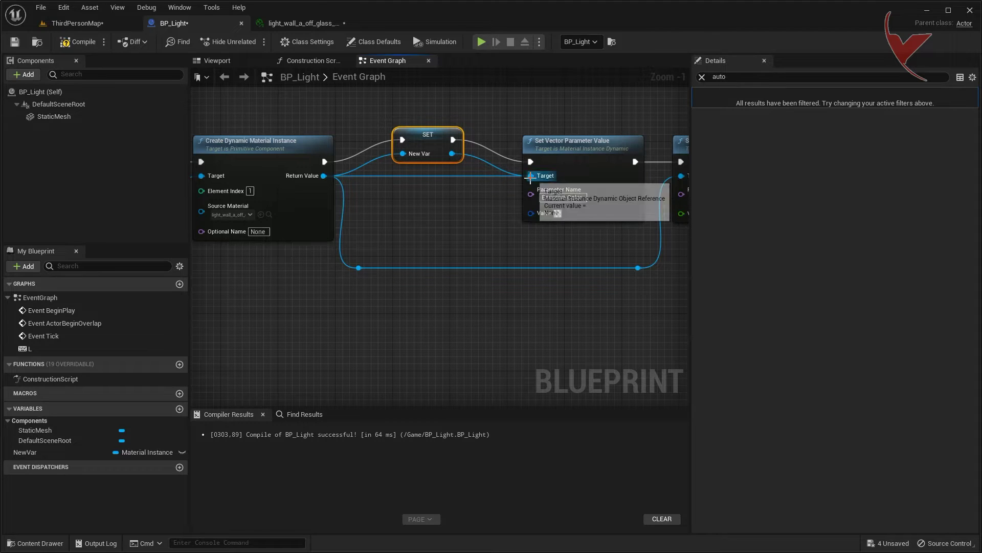
pyautogui.moveTo(455, 153); pyautogui.dragTo(532, 176)
pyautogui.moveTo(436, 137); pyautogui.dragTo(450, 159)
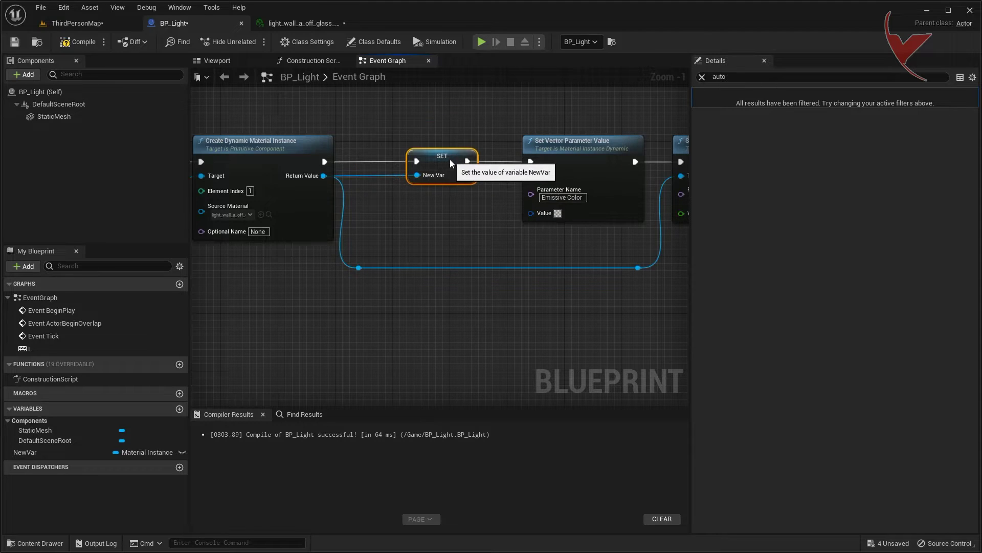
# Rename the new variable to DynamicMaterial.
pyautogui.doubleClick(42, 452)
pyautogui.write('DynamicMateri')
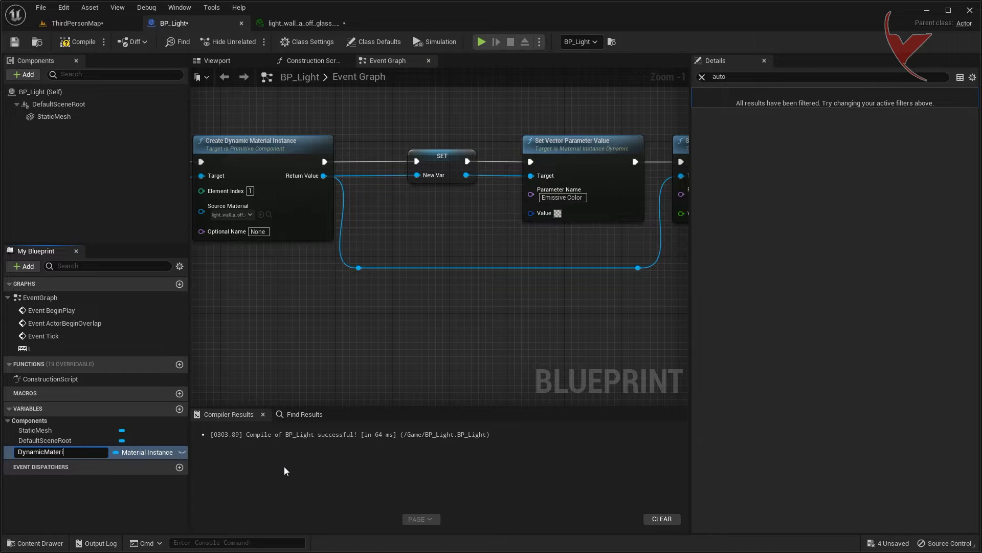
pyautogui.write('al')
pyautogui.press('Return')
# Duplicate the Set Scalar Parameter Value node into empty space below.
pyautogui.moveTo(366, 287); pyautogui.dragTo(457, 304, button='right')
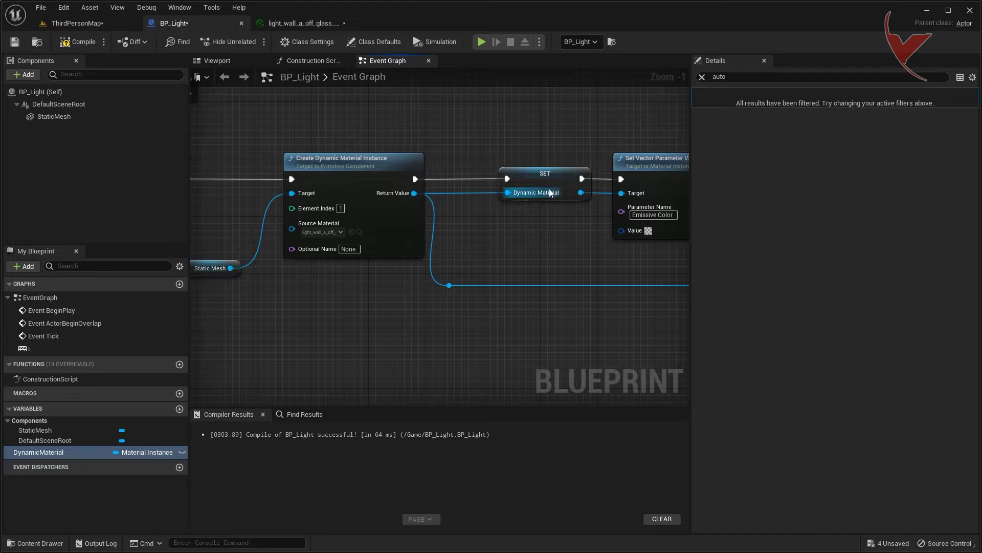
pyautogui.click(551, 193)
pyautogui.scroll(-1, 407, 259)
pyautogui.scroll(-1, 428, 255)
pyautogui.scroll(-2, 419, 259)
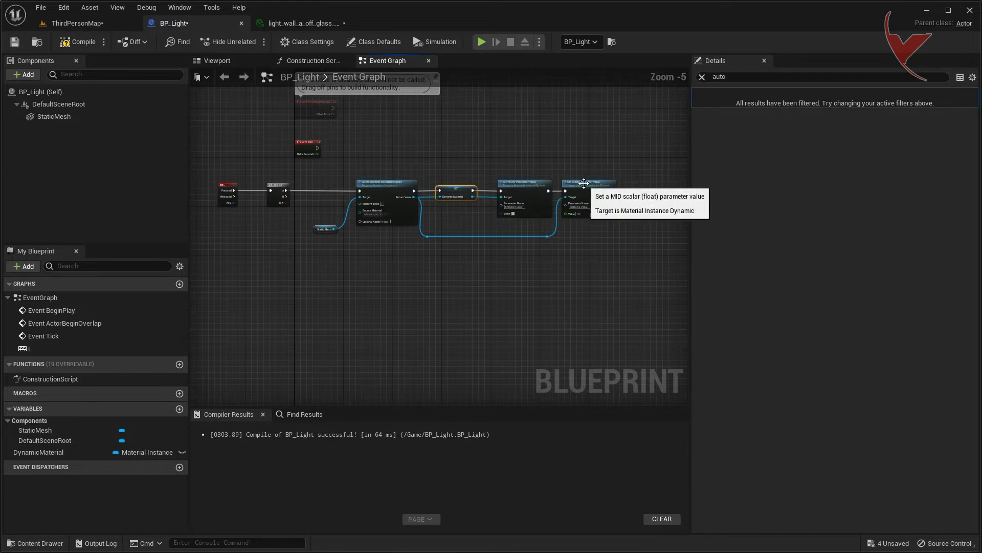
pyautogui.click(584, 183)
pyautogui.scroll(3, 565, 233)
pyautogui.moveTo(303, 298); pyautogui.dragTo(401, 269, button='right')
pyautogui.hotkey('ctrl', 'c')
pyautogui.hotkey('ctrl', 'v')
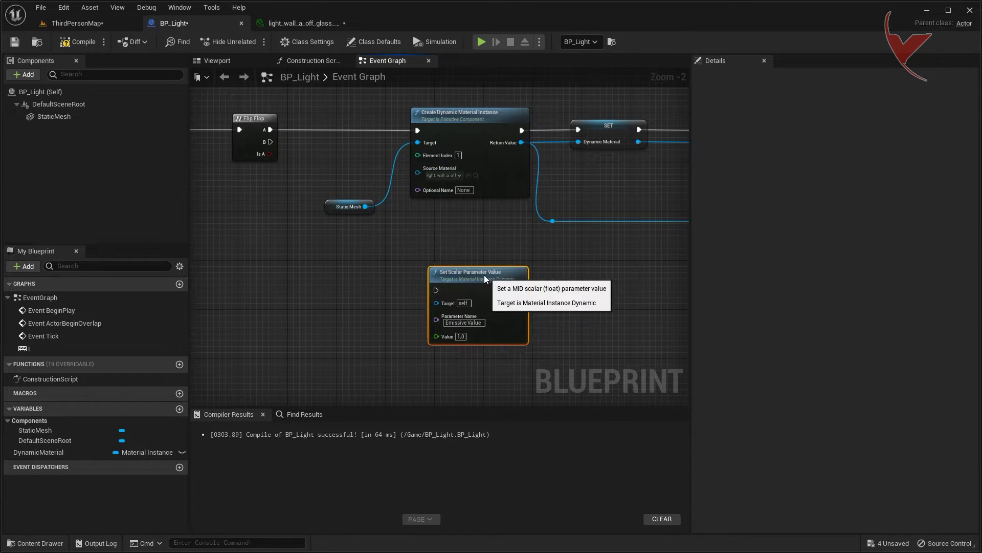
pyautogui.scroll(1, 306, 208)
# Wire Flip Flop B (via a reroute) and a DynamicMaterial getter into the copied Set Scalar node, then play-test.
pyautogui.moveTo(54, 450); pyautogui.dragTo(283, 297)
pyautogui.click(307, 301)
pyautogui.moveTo(282, 131); pyautogui.dragTo(462, 289)
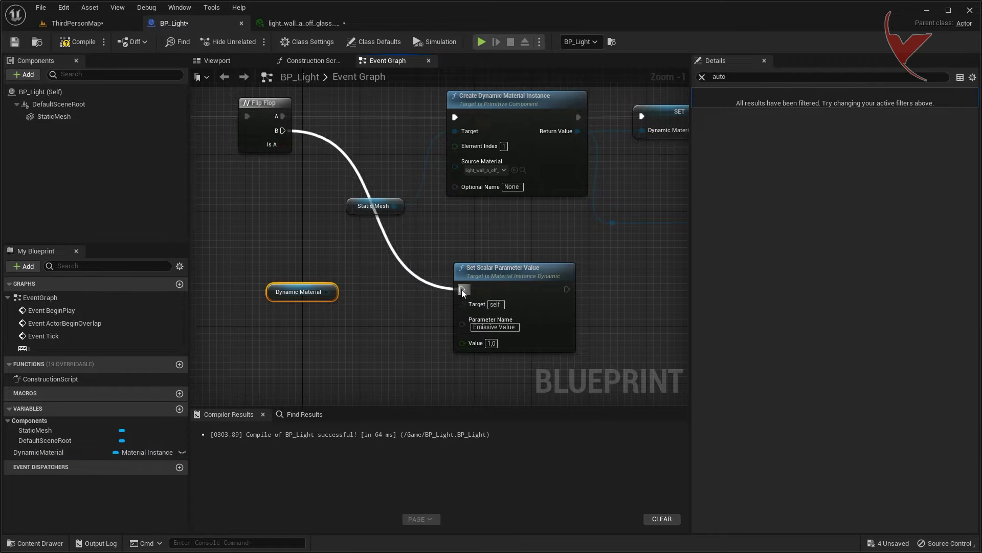
pyautogui.doubleClick(383, 234)
pyautogui.moveTo(379, 238); pyautogui.dragTo(380, 291)
pyautogui.moveTo(272, 297)
pyautogui.mouseDown()
pyautogui.moveTo(323, 340)
pyautogui.moveTo(462, 303)
pyautogui.mouseUp()
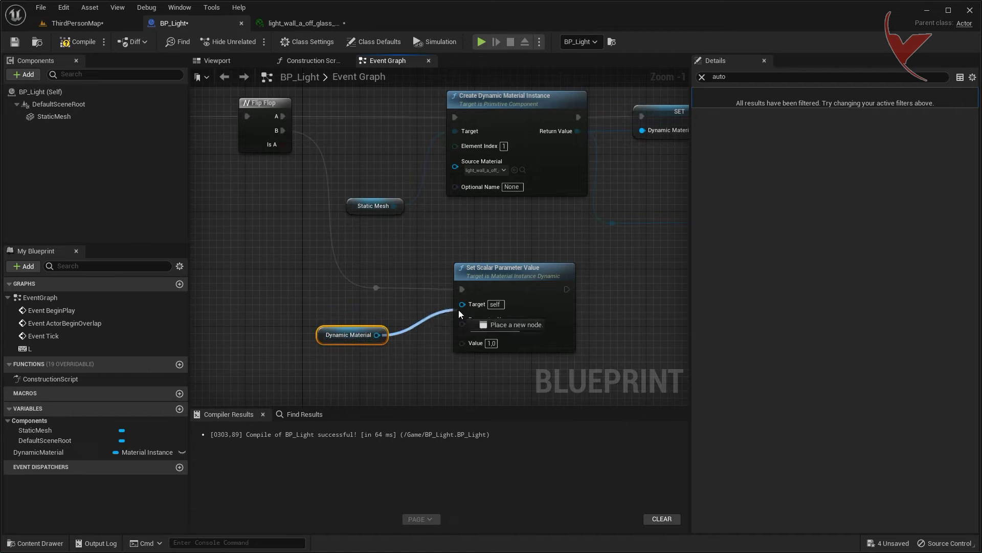
pyautogui.click(77, 23)
pyautogui.click(245, 42)
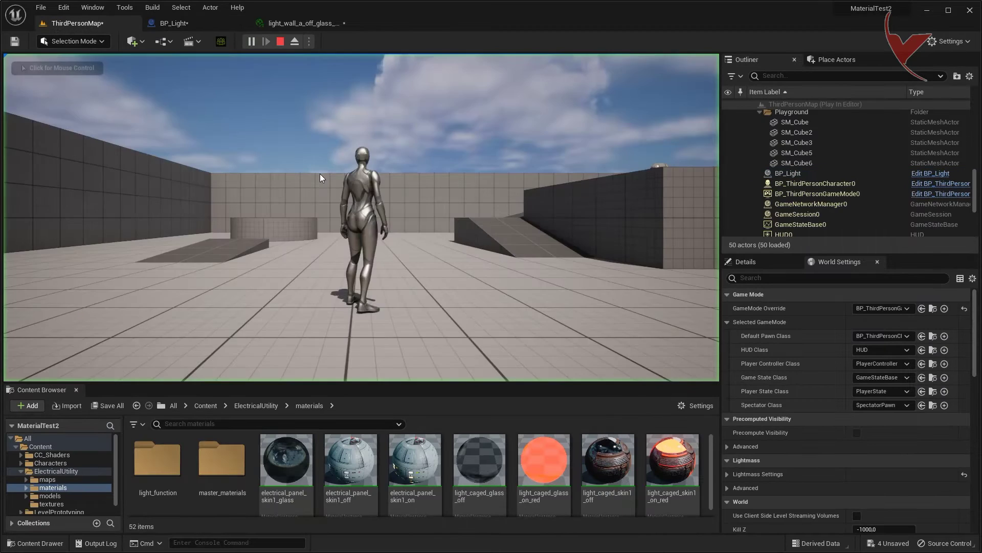
# Walk the character forward, stop the play test, and return to the BP_Light graph.
pyautogui.press('w')
pyautogui.press('Escape')
pyautogui.click(174, 23)
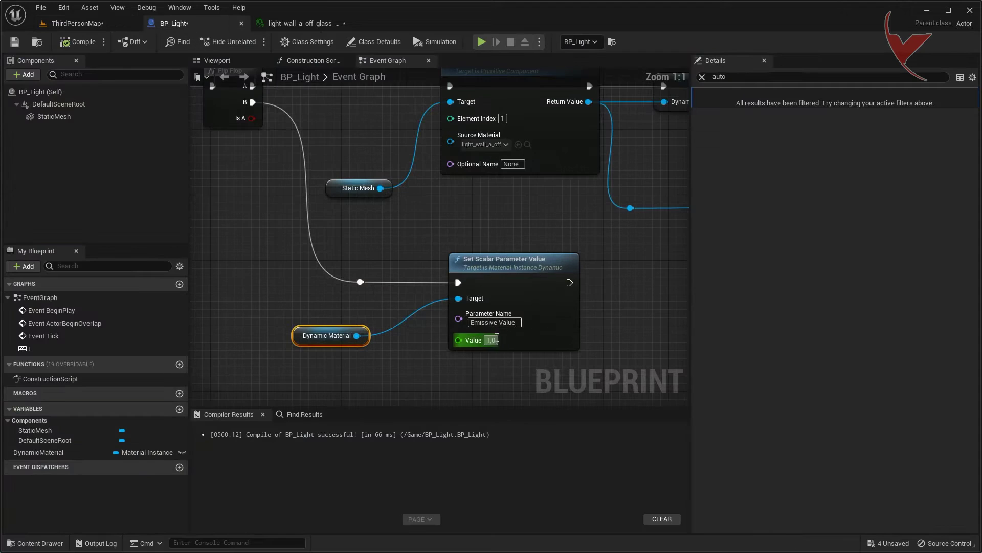
# Play-test again walking along the wall to the lamp, then return to BP_Light's event graph.
pyautogui.click(84, 24)
pyautogui.click(246, 41)
pyautogui.press('w')
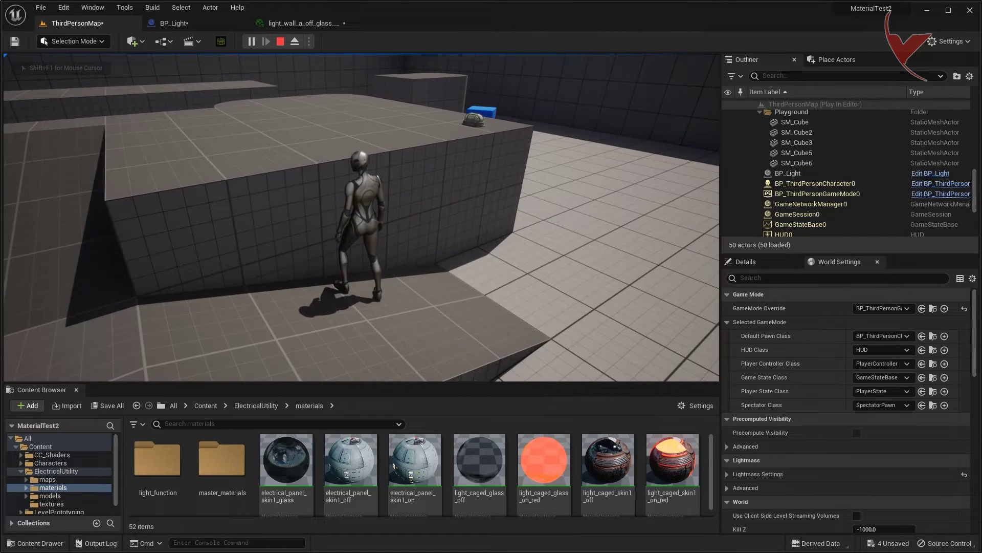
pyautogui.press('w')
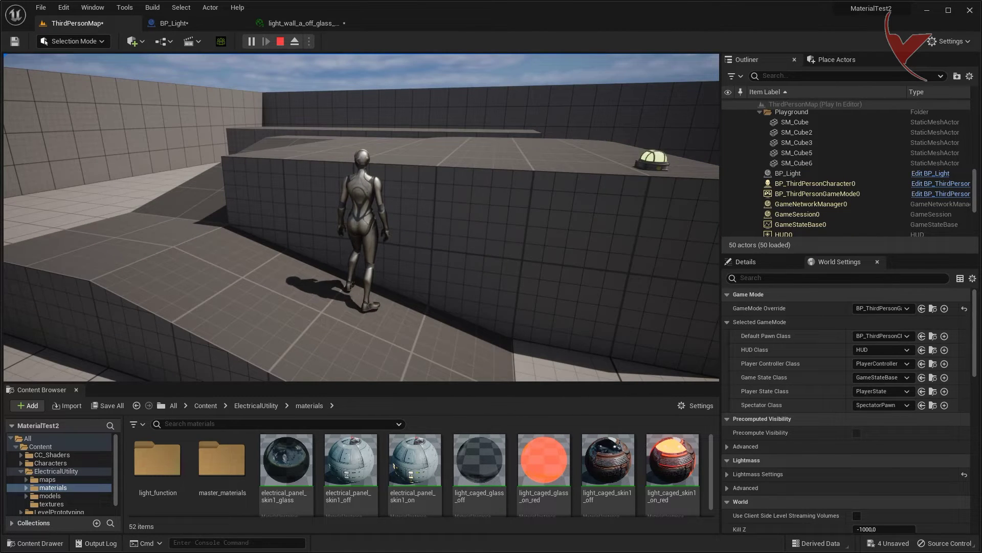
pyautogui.press('Escape')
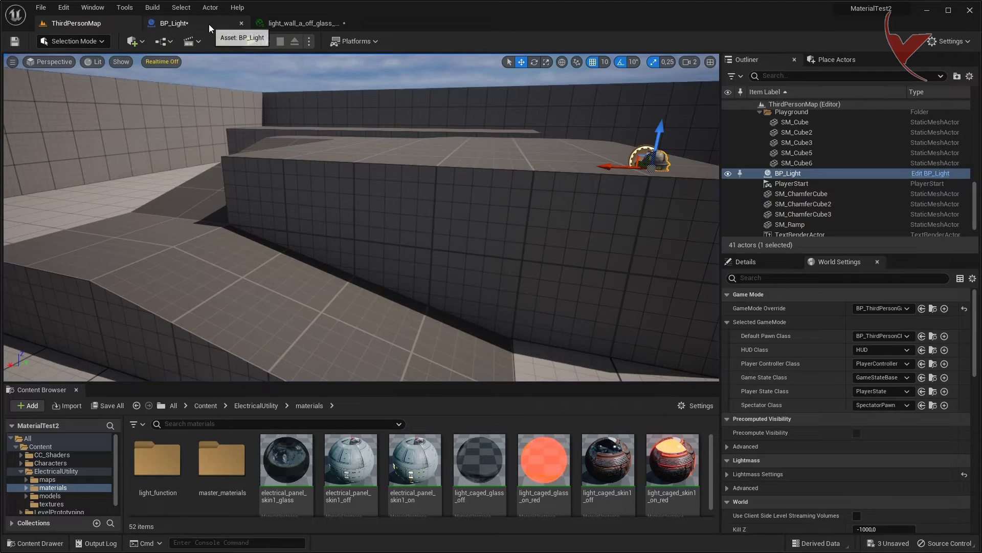
pyautogui.click(209, 23)
pyautogui.moveTo(381, 225); pyautogui.dragTo(467, 226, button='right')
# Delete the two unused reroute nodes and move the L key event and material creation chain left.
pyautogui.scroll(1, 466, 226)
pyautogui.scroll(1, 465, 225)
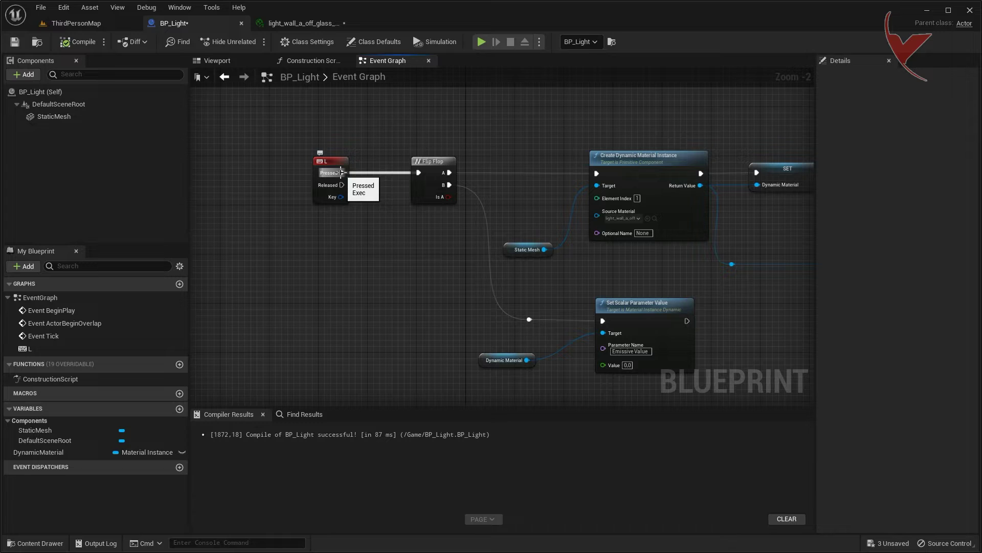
pyautogui.moveTo(342, 172); pyautogui.dragTo(253, 176)
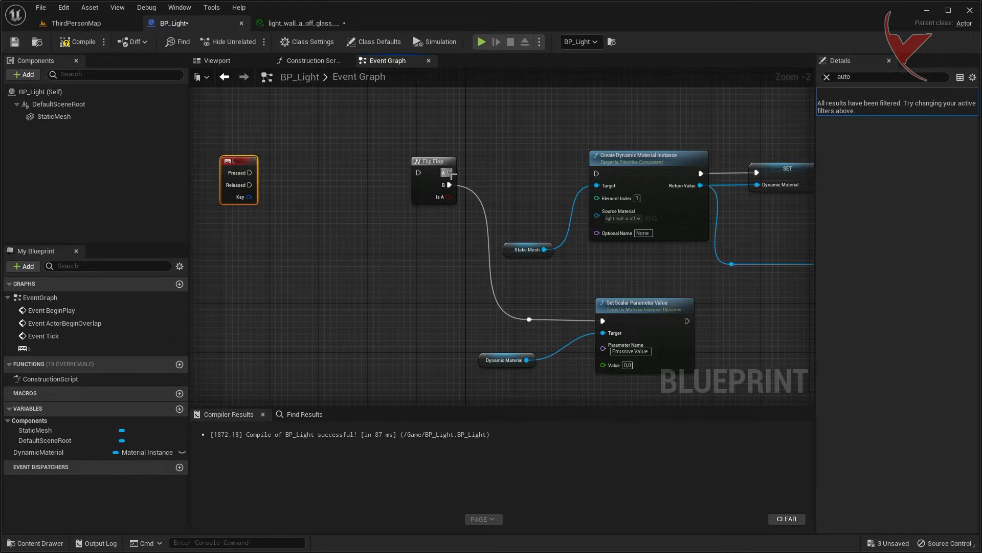
pyautogui.moveTo(665, 307); pyautogui.dragTo(445, 325, button='right')
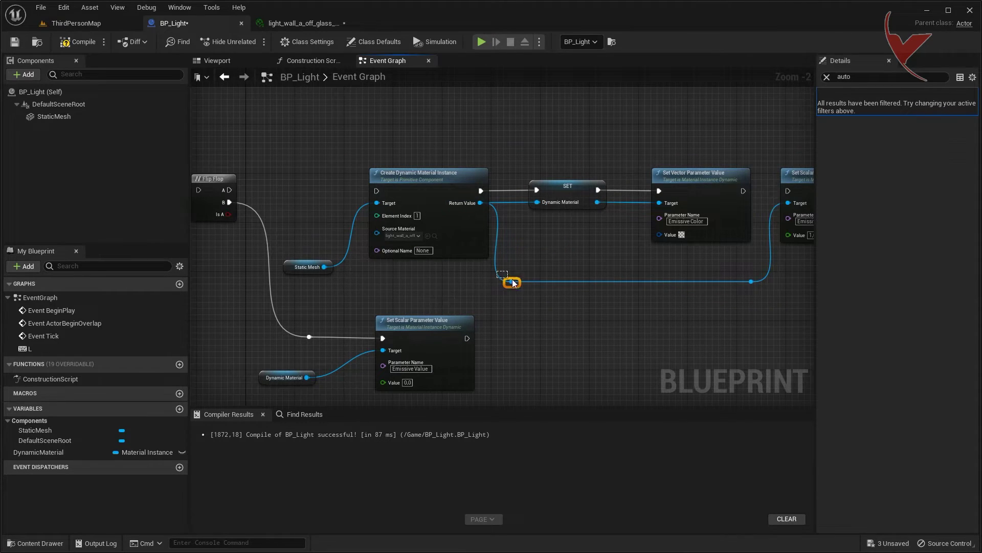
pyautogui.press('Delete')
pyautogui.scroll(-2, 742, 261)
pyautogui.scroll(-1, 703, 269)
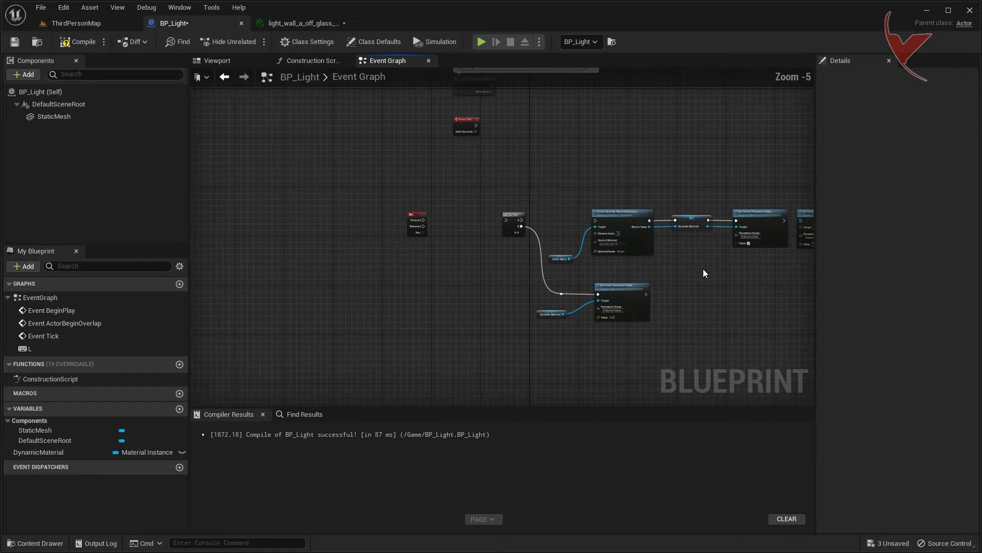
pyautogui.moveTo(412, 219); pyautogui.dragTo(329, 216)
pyautogui.moveTo(555, 206)
pyautogui.mouseDown()
pyautogui.moveTo(750, 253)
pyautogui.moveTo(470, 275)
pyautogui.mouseUp()
pyautogui.moveTo(486, 269); pyautogui.dragTo(395, 270, button='right')
# Connect Flip Flop A to the top Set Scalar Parameter Value node and position both setters.
pyautogui.moveTo(757, 222); pyautogui.dragTo(520, 222)
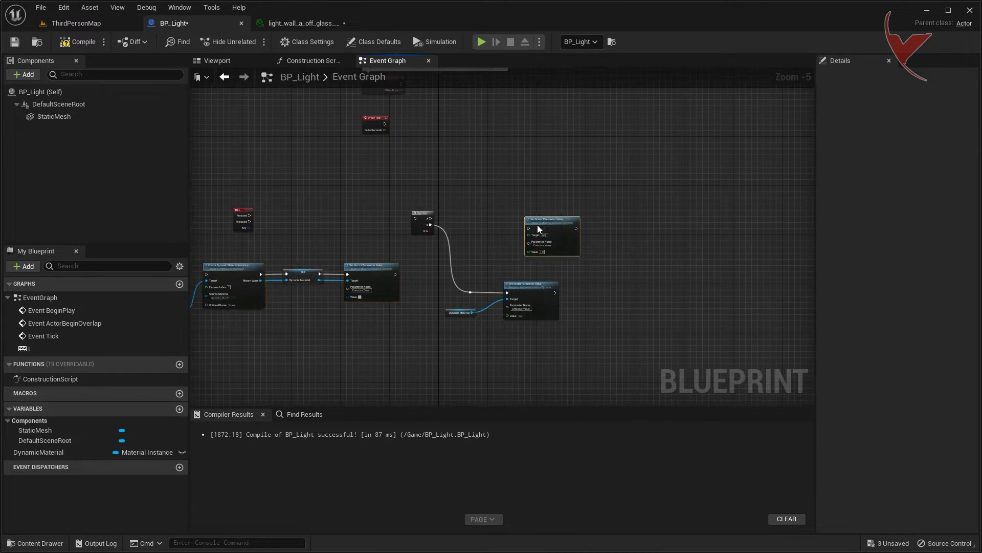
pyautogui.scroll(5, 521, 221)
pyautogui.moveTo(365, 171); pyautogui.dragTo(572, 179)
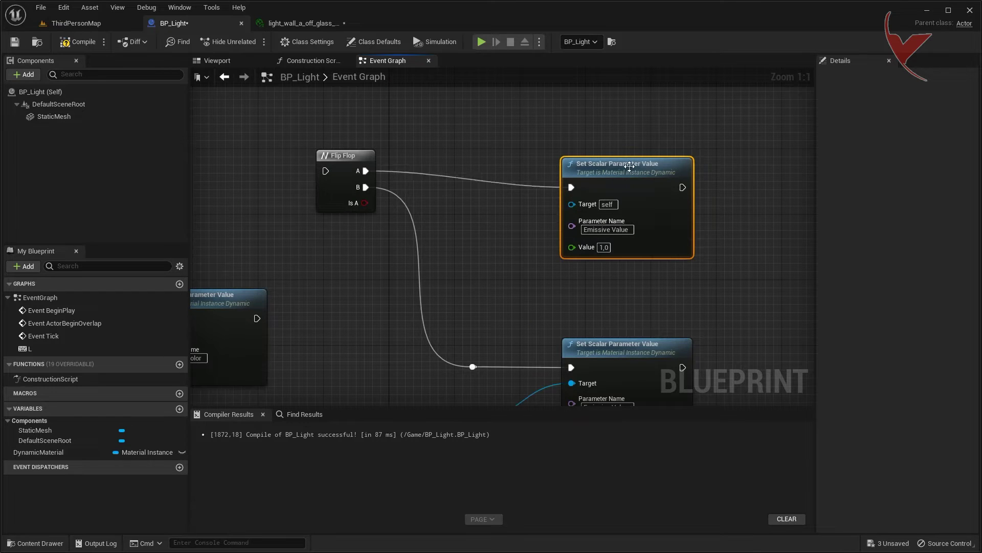
pyautogui.moveTo(637, 160); pyautogui.dragTo(637, 152)
pyautogui.moveTo(611, 347); pyautogui.dragTo(604, 281)
# Wire Flip Flop B to the lower Set Scalar node with a reroute, and Dynamic Material into the top Target.
pyautogui.moveTo(445, 337); pyautogui.dragTo(498, 379)
pyautogui.moveTo(366, 187); pyautogui.dragTo(563, 302)
pyautogui.click(591, 290)
pyautogui.moveTo(591, 290); pyautogui.dragTo(641, 218, button='right')
pyautogui.moveTo(477, 354)
pyautogui.mouseDown()
pyautogui.moveTo(461, 216)
pyautogui.moveTo(621, 115)
pyautogui.mouseUp()
pyautogui.doubleClick(497, 159)
pyautogui.moveTo(496, 157)
pyautogui.mouseDown()
pyautogui.moveTo(451, 232)
pyautogui.moveTo(520, 176)
pyautogui.mouseUp()
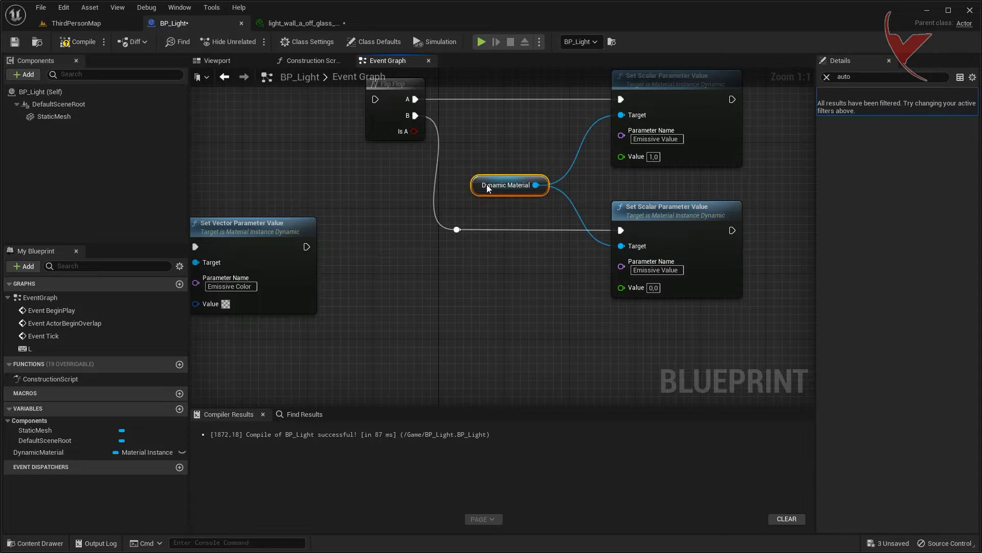
# Move the material creation chain up, place the L key event left of it, and add a Branch after L Pressed.
pyautogui.scroll(-2, 523, 200)
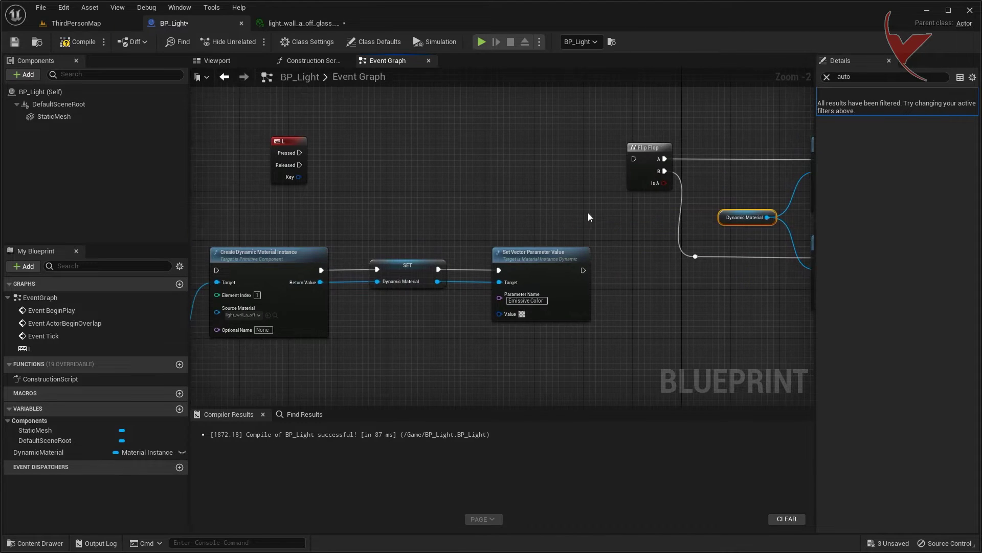
pyautogui.moveTo(588, 217); pyautogui.dragTo(637, 217, button='right')
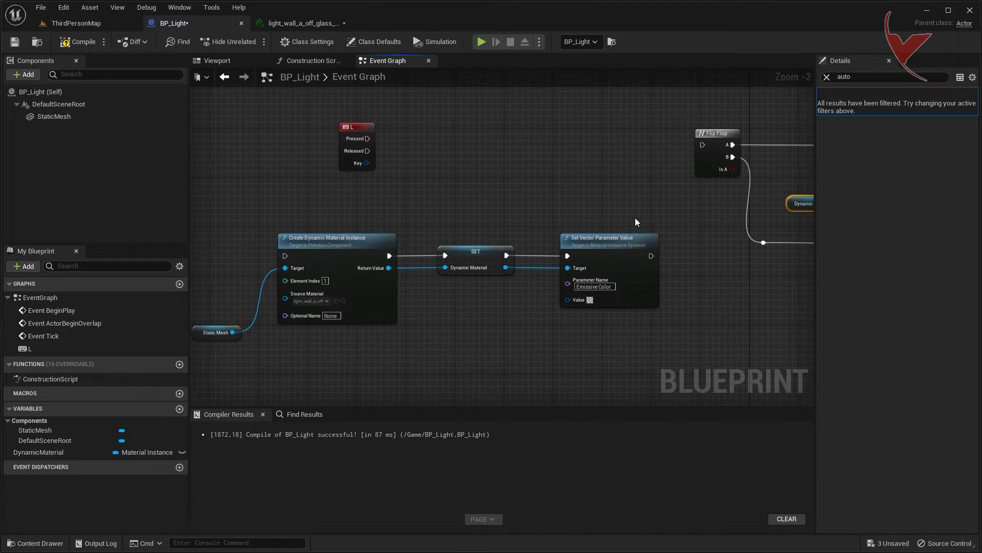
pyautogui.moveTo(565, 229); pyautogui.dragTo(634, 227, button='right')
pyautogui.moveTo(247, 216); pyautogui.dragTo(681, 338)
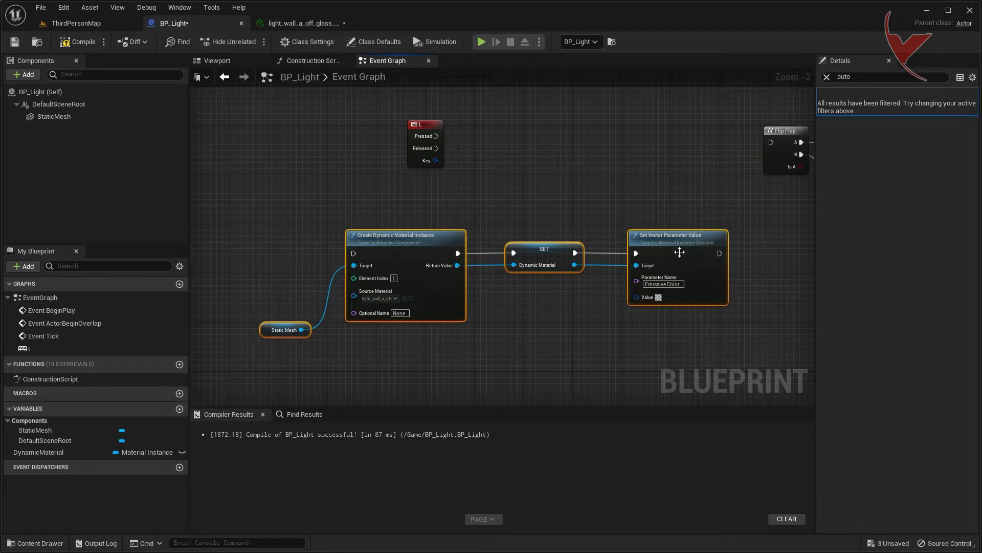
pyautogui.moveTo(680, 256); pyautogui.dragTo(675, 154)
pyautogui.moveTo(423, 124); pyautogui.dragTo(271, 177)
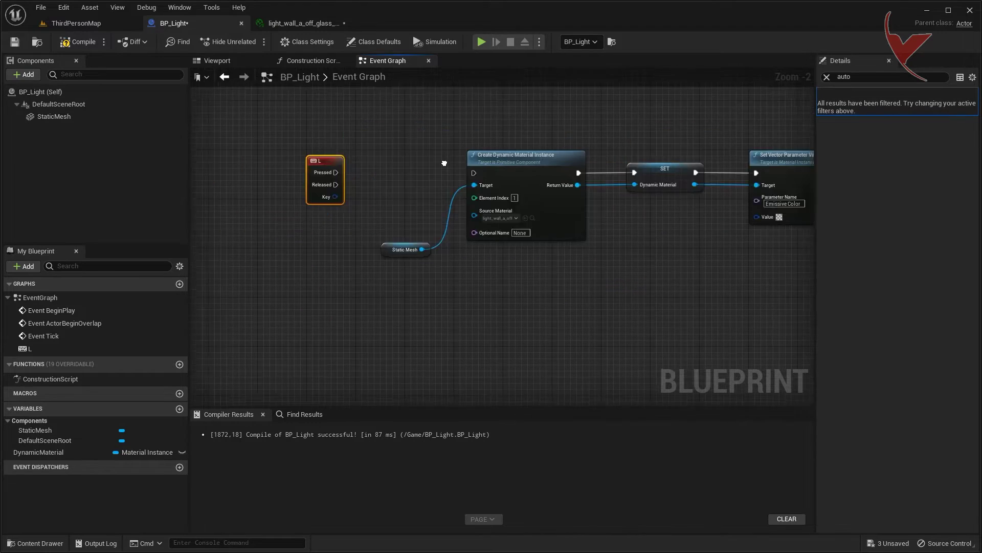
pyautogui.scroll(2, 306, 214)
pyautogui.moveTo(266, 186); pyautogui.dragTo(318, 186)
pyautogui.click(358, 300)
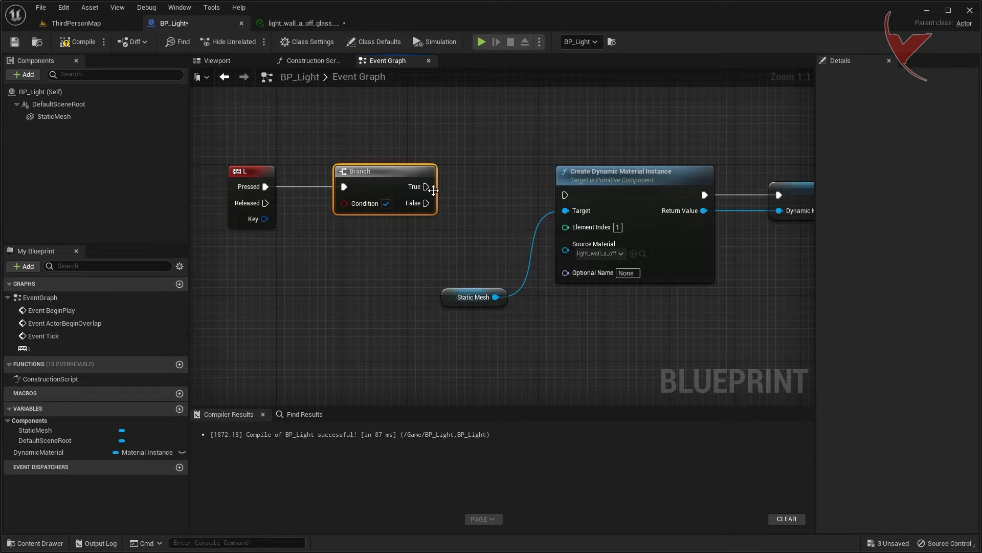
# Connect Branch True to Create Dynamic Material Instance and align the L and Branch nodes.
pyautogui.moveTo(425, 186); pyautogui.dragTo(565, 194)
pyautogui.moveTo(397, 190); pyautogui.dragTo(398, 189)
pyautogui.moveTo(393, 186); pyautogui.dragTo(385, 194)
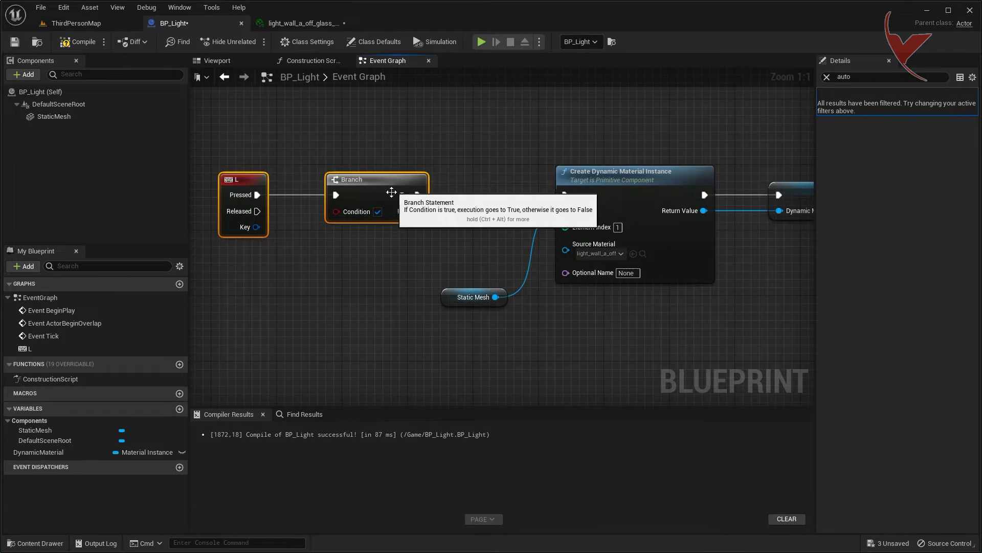
pyautogui.moveTo(385, 194); pyautogui.dragTo(485, 173, button='right')
# Feed a DynamicMaterial getter through an Equal (==) node into the Branch Condition.
pyautogui.moveTo(48, 453)
pyautogui.mouseDown()
pyautogui.moveTo(318, 256)
pyautogui.moveTo(395, 242)
pyautogui.mouseUp()
pyautogui.click(362, 269)
pyautogui.write('==')
pyautogui.press('Return')
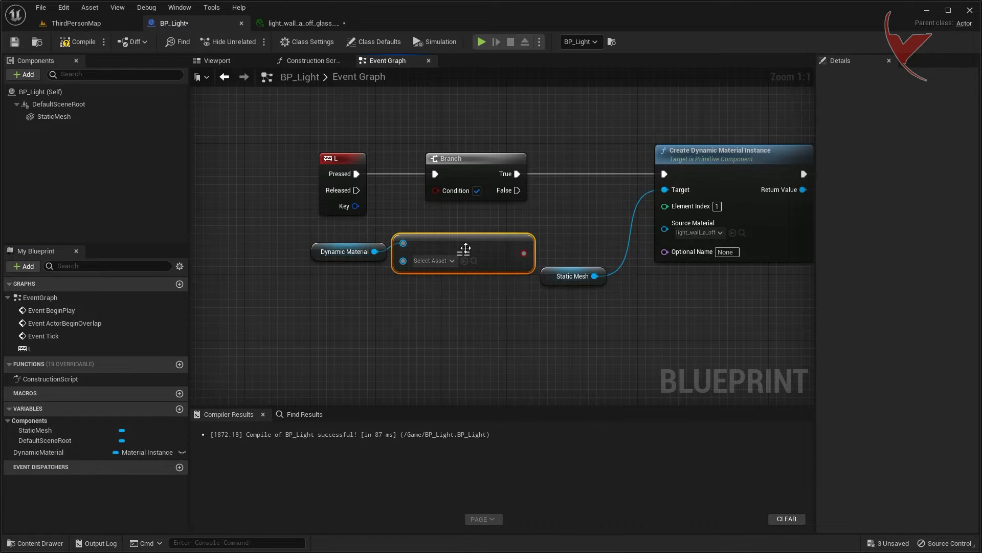
pyautogui.moveTo(526, 251); pyautogui.dragTo(435, 190)
pyautogui.moveTo(444, 248); pyautogui.dragTo(380, 257)
# Connect Set Vector Parameter Value's output to the Flip Flop.
pyautogui.moveTo(352, 244)
pyautogui.mouseDown(button='right')
pyautogui.moveTo(338, 274)
pyautogui.moveTo(466, 272)
pyautogui.mouseUp(button='right')
pyautogui.click(339, 274)
pyautogui.scroll(-1, 466, 272)
pyautogui.scroll(-1, 466, 275)
pyautogui.moveTo(583, 274); pyautogui.dragTo(468, 274, button='right')
pyautogui.click(591, 221)
pyautogui.moveTo(660, 273); pyautogui.dragTo(610, 274, button='right')
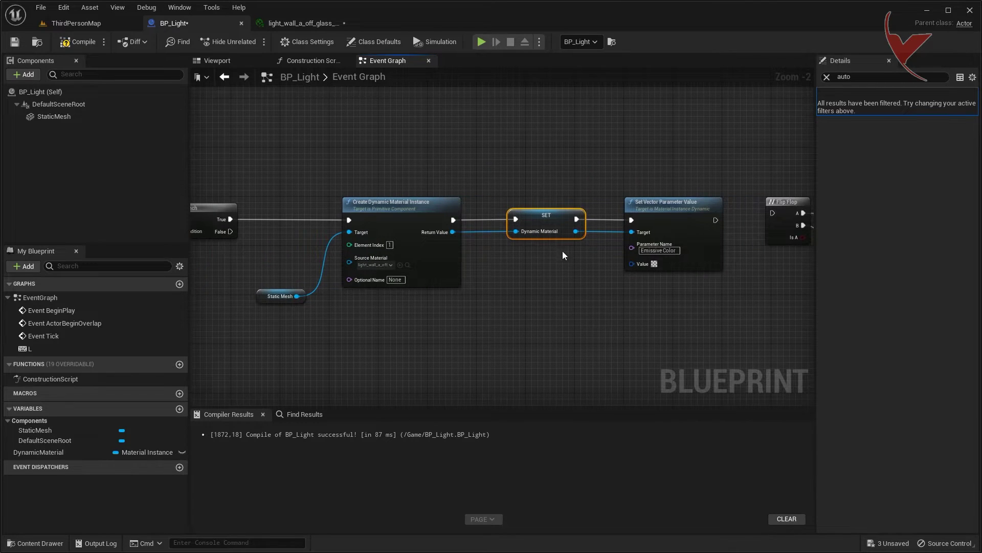
pyautogui.moveTo(716, 220); pyautogui.dragTo(773, 213)
# Shift the nodes from L through SET left to open a gap before Set Vector.
pyautogui.moveTo(223, 173); pyautogui.dragTo(274, 173, button='right')
pyautogui.scroll(-2, 386, 169)
pyautogui.moveTo(207, 169); pyautogui.dragTo(646, 259)
pyautogui.moveTo(648, 179); pyautogui.dragTo(643, 175)
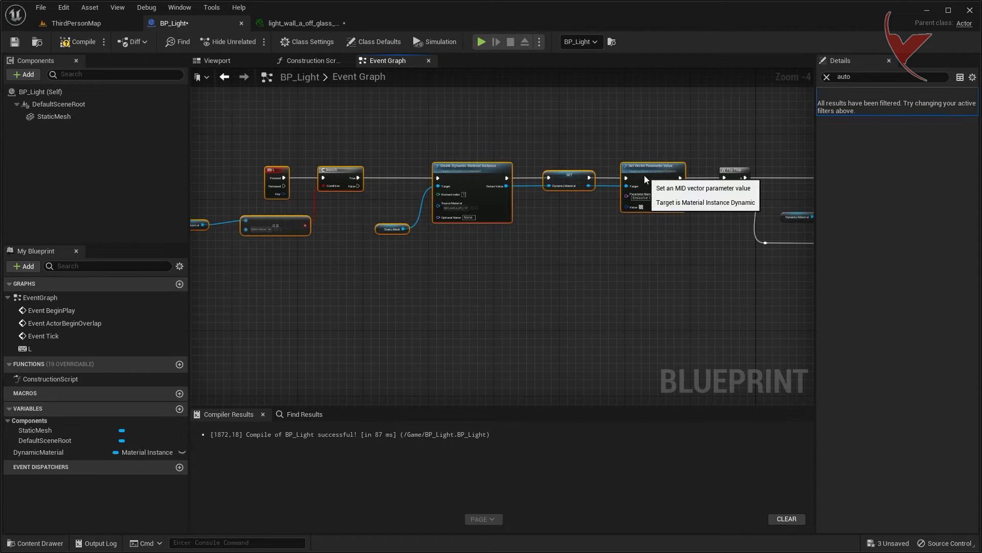
pyautogui.click(584, 241)
pyautogui.moveTo(485, 233); pyautogui.dragTo(536, 230, button='right')
pyautogui.moveTo(230, 157); pyautogui.dragTo(614, 255)
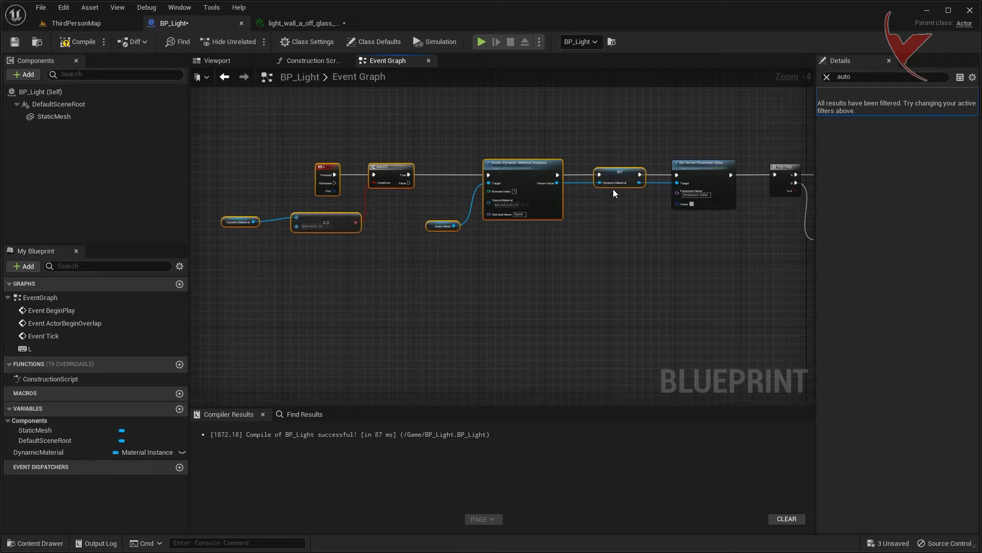
pyautogui.moveTo(620, 178); pyautogui.dragTo(529, 174)
pyautogui.scroll(2, 532, 177)
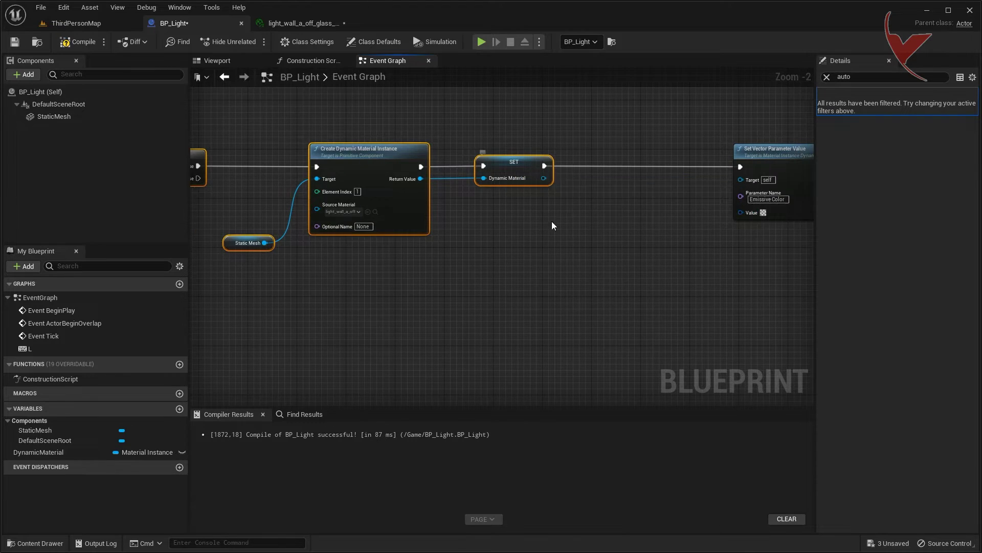
pyautogui.moveTo(551, 221); pyautogui.dragTo(393, 234, button='right')
# Place a Dynamic Material getter in the gap and wire it into Set Vector's Target.
pyautogui.moveTo(39, 452)
pyautogui.mouseDown()
pyautogui.moveTo(478, 219)
pyautogui.moveTo(581, 193)
pyautogui.mouseUp()
pyautogui.click(507, 230)
pyautogui.moveTo(804, 227); pyautogui.dragTo(569, 238, button='right')
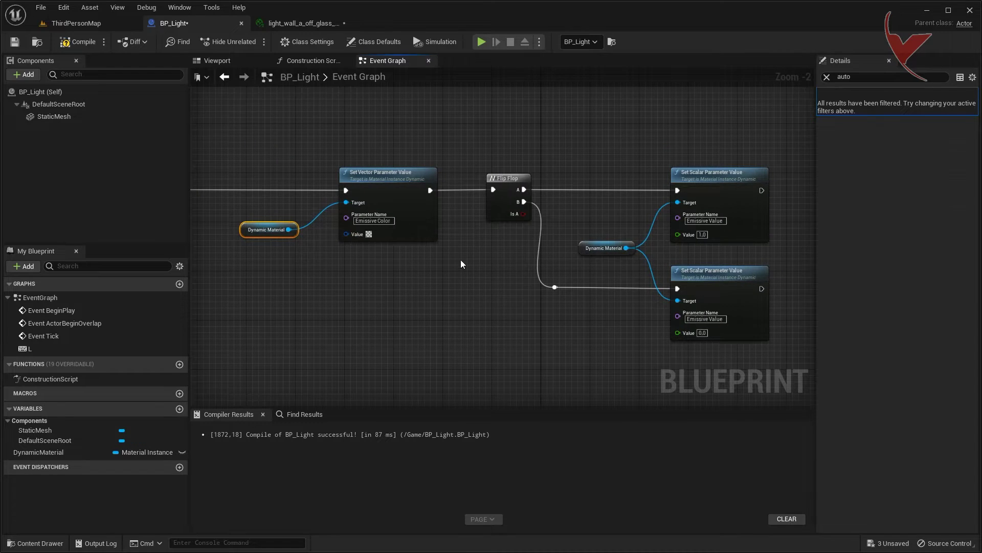
# Route Branch False to Set Vector Parameter Value through two reroutes below the creation nodes.
pyautogui.moveTo(461, 259); pyautogui.dragTo(684, 261, button='right')
pyautogui.moveTo(358, 225); pyautogui.dragTo(655, 223, button='right')
pyautogui.scroll(-1, 336, 222)
pyautogui.moveTo(324, 197); pyautogui.dragTo(754, 183)
pyautogui.doubleClick(301, 189)
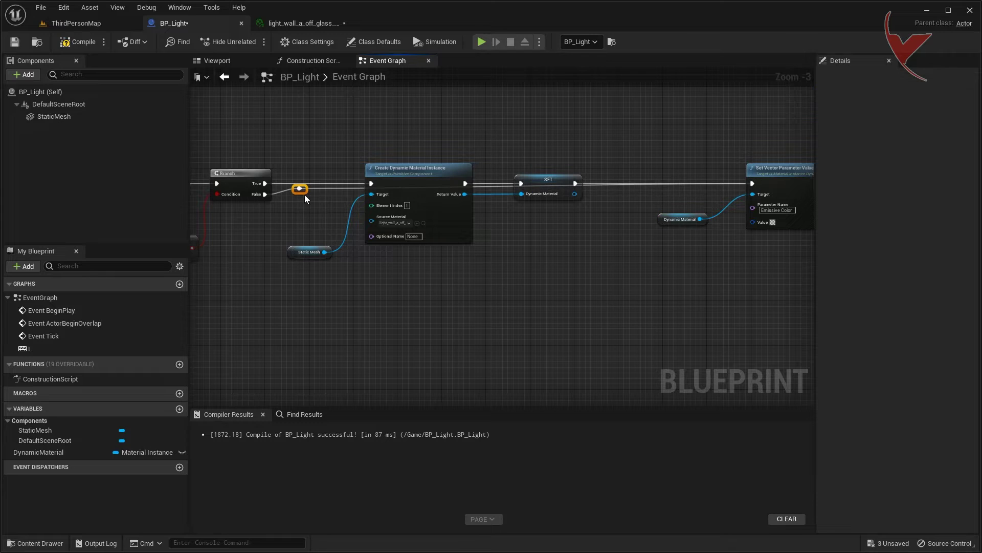
pyautogui.moveTo(300, 189); pyautogui.dragTo(285, 293)
pyautogui.doubleClick(548, 222)
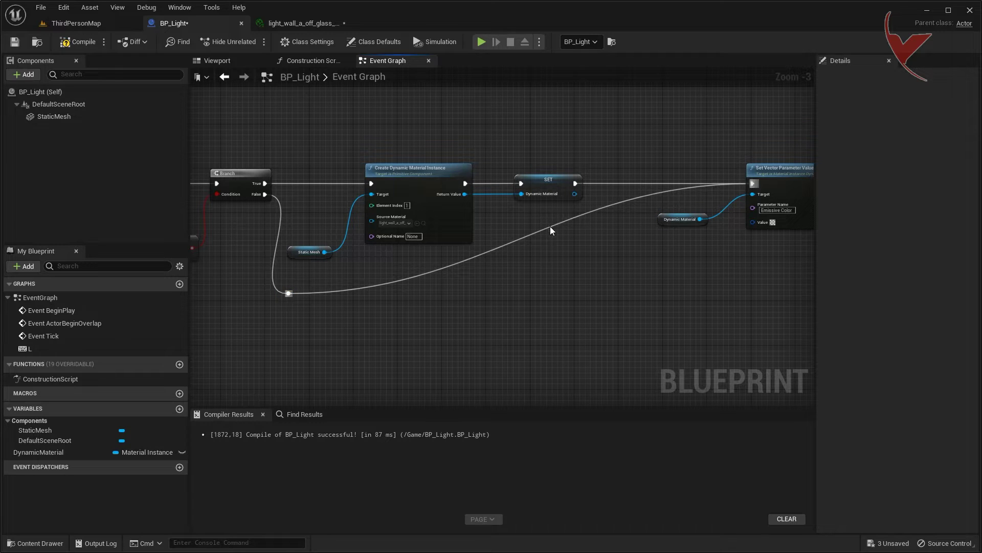
pyautogui.moveTo(548, 221); pyautogui.dragTo(630, 297)
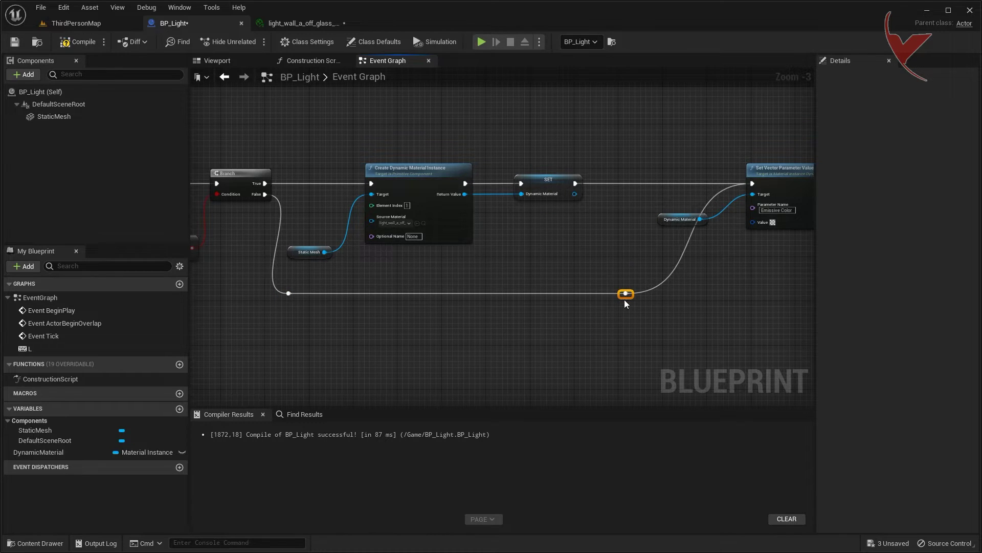
pyautogui.moveTo(530, 280); pyautogui.dragTo(605, 277, button='right')
pyautogui.scroll(-1, 605, 276)
pyautogui.moveTo(555, 257); pyautogui.dragTo(317, 214, button='right')
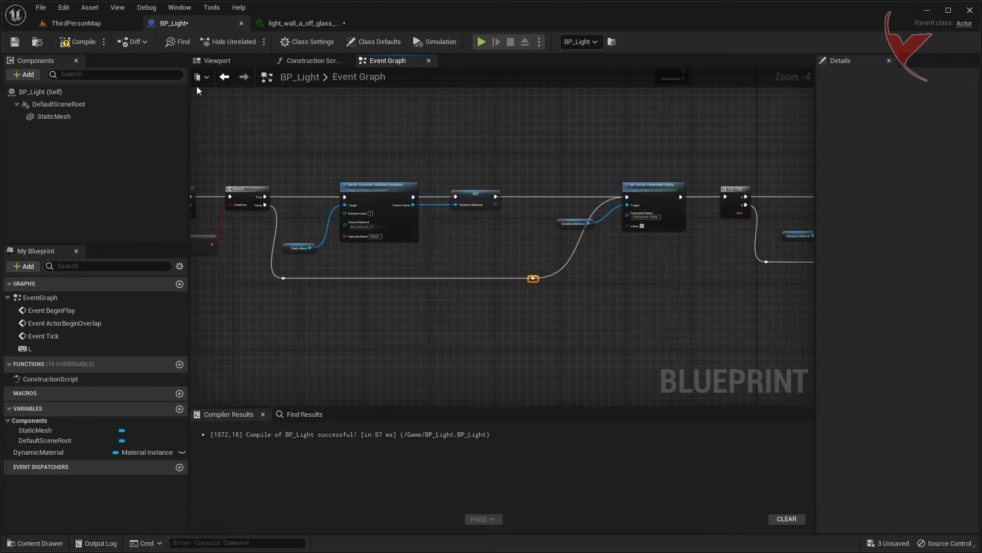
pyautogui.click(69, 25)
# Play-test the level, running the character up to the lamp wall, then stop.
pyautogui.click(253, 40)
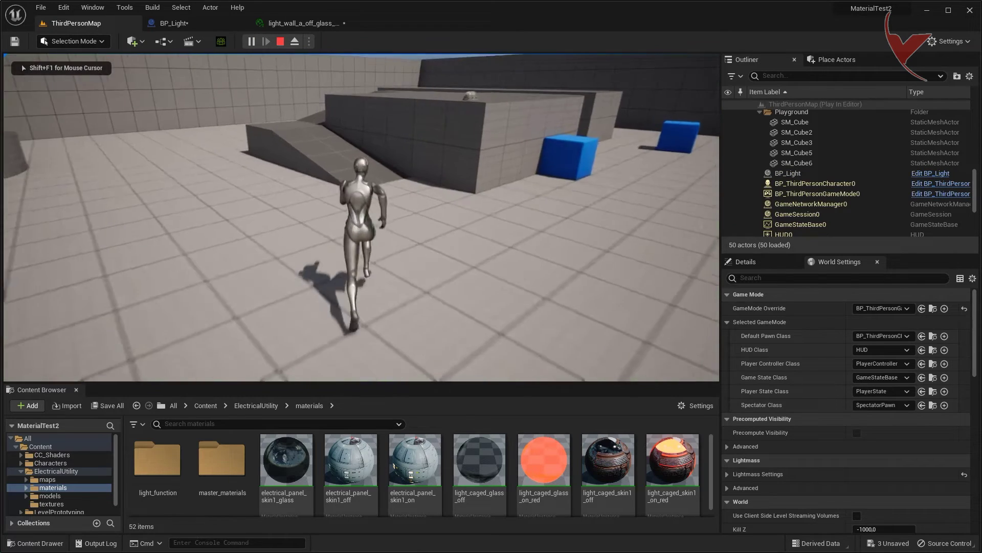
pyautogui.press('w')
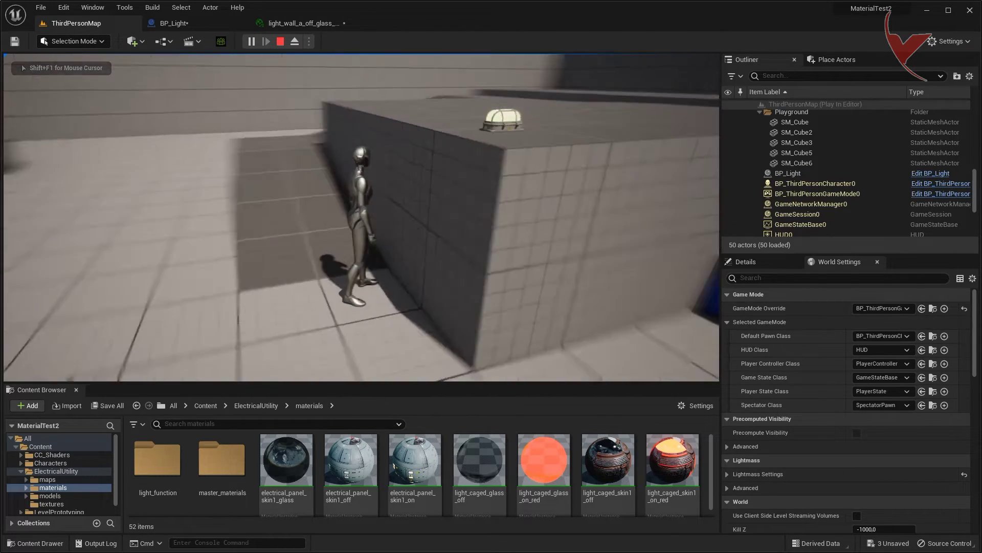
pyautogui.press('Escape')
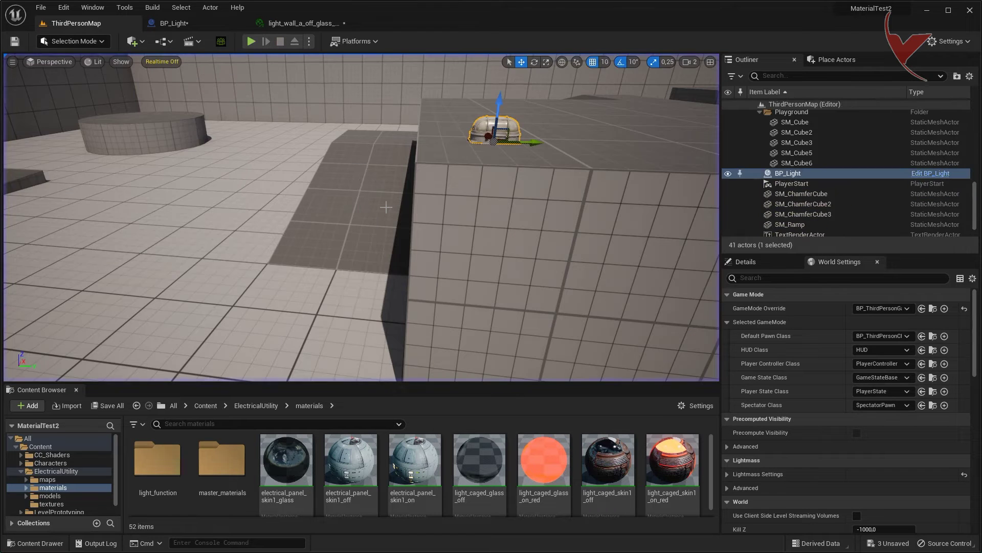
# In BP_Light's Event Graph, move the Dynamic Material getter up beside the SET node.
pyautogui.click(178, 26)
pyautogui.scroll(-5, 476, 244)
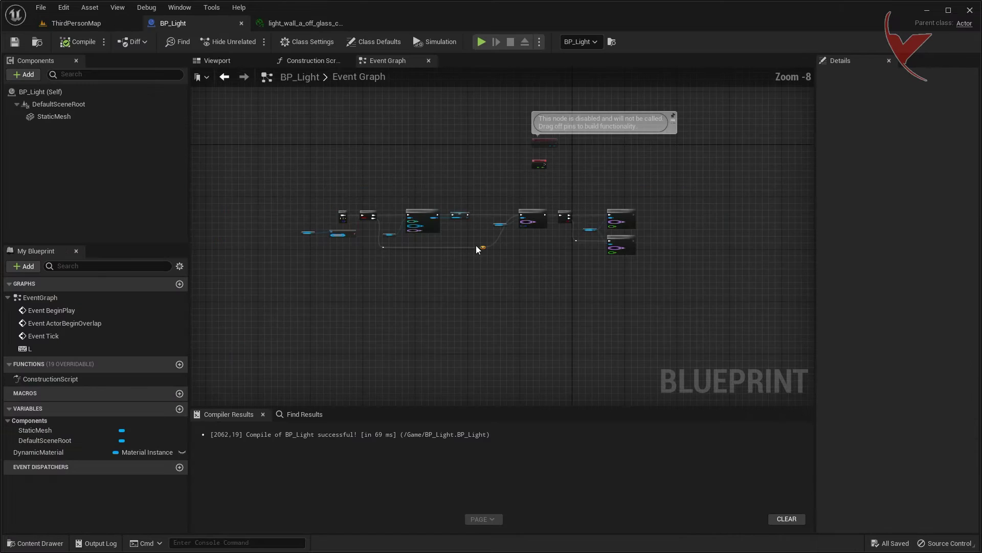
pyautogui.moveTo(470, 235); pyautogui.dragTo(481, 216)
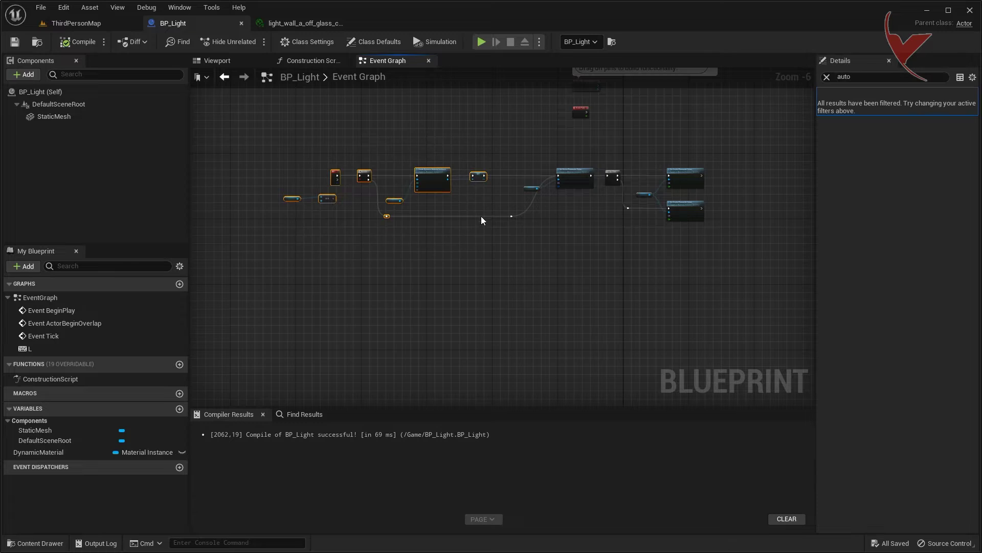
pyautogui.scroll(3, 481, 216)
pyautogui.moveTo(566, 210); pyautogui.dragTo(564, 173)
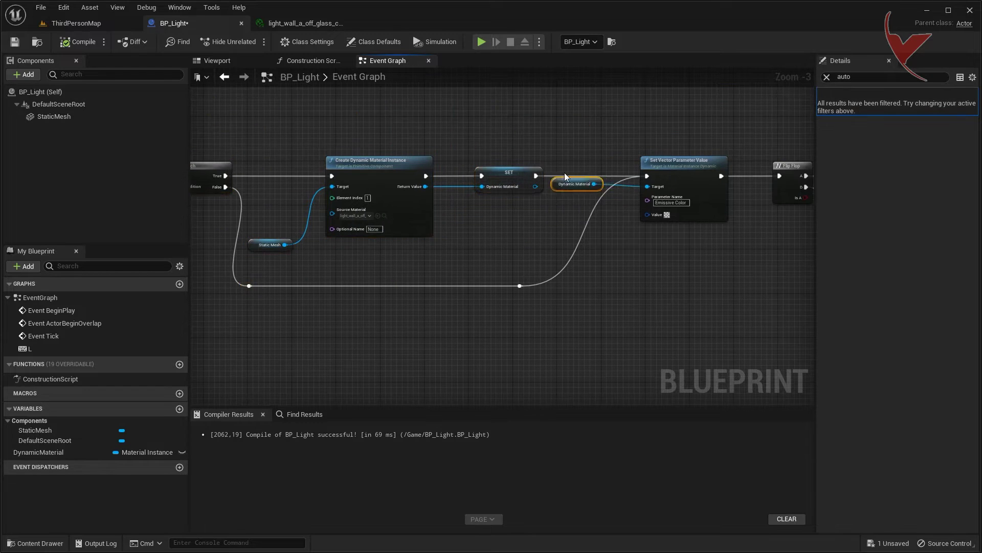
pyautogui.moveTo(680, 232); pyautogui.dragTo(471, 235, button='right')
# Add a custom event to the graph and name it LightOnOff.
pyautogui.scroll(1, 471, 235)
pyautogui.scroll(1, 376, 198)
pyautogui.rightClick(375, 197)
pyautogui.write('add ')
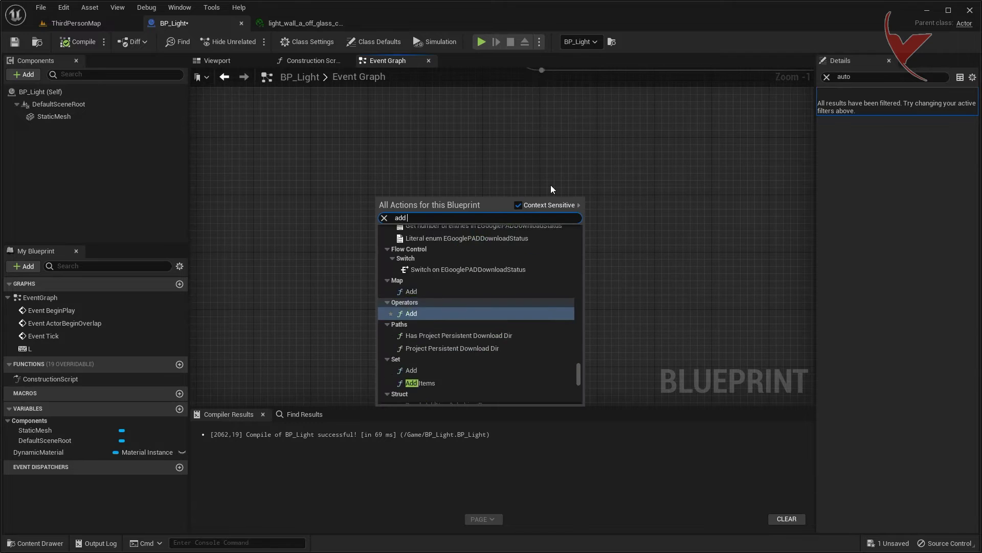
pyautogui.write('custom event')
pyautogui.press('Return')
pyautogui.scroll(1, 452, 240)
pyautogui.write('LightOnOff')
pyautogui.press('Return')
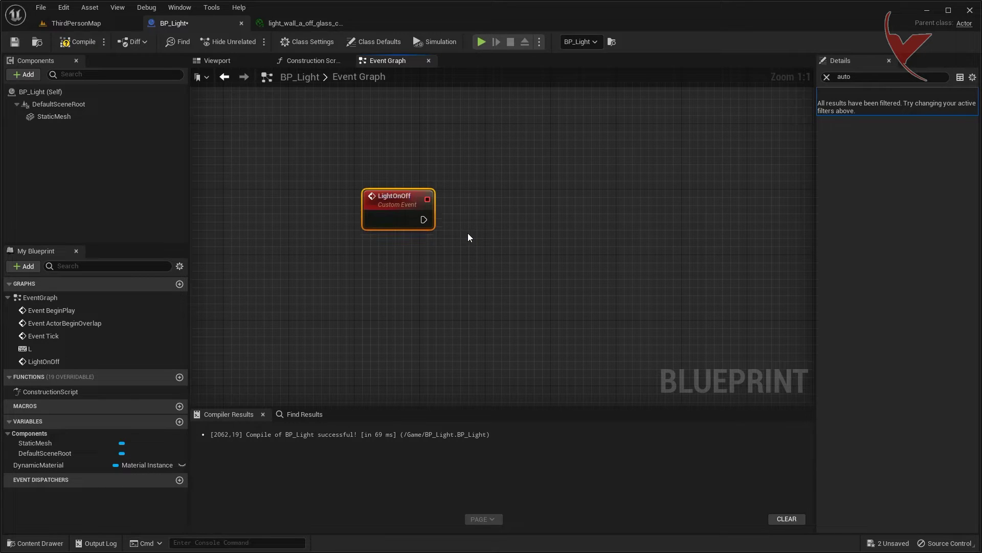
# Move the L key event aside and make it call Light on Off.
pyautogui.scroll(-3, 471, 235)
pyautogui.moveTo(404, 292); pyautogui.dragTo(353, 187, button='right')
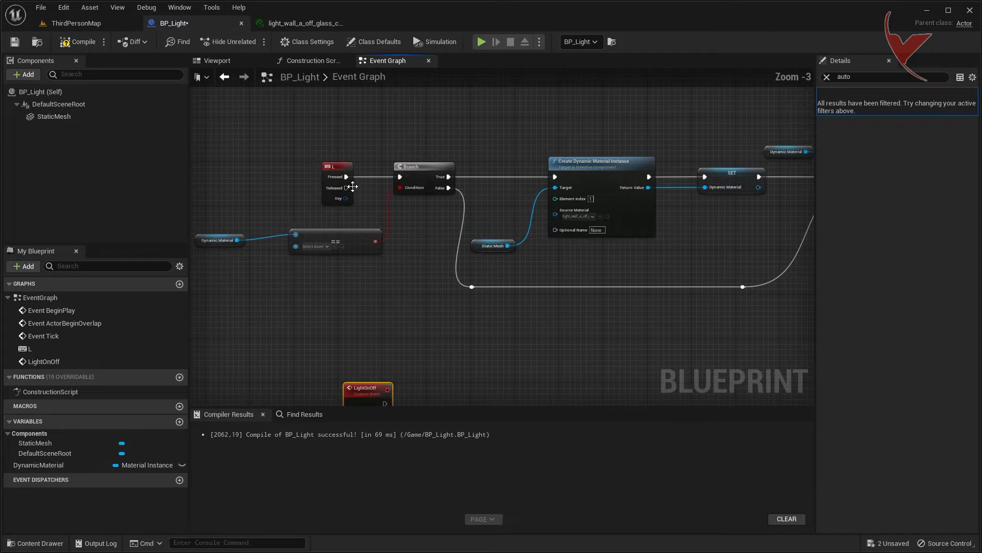
pyautogui.scroll(-1, 441, 237)
pyautogui.moveTo(406, 221)
pyautogui.mouseDown()
pyautogui.moveTo(405, 165)
pyautogui.moveTo(443, 186)
pyautogui.mouseUp()
pyautogui.scroll(2, 417, 165)
pyautogui.write('light on off')
pyautogui.press('Return')
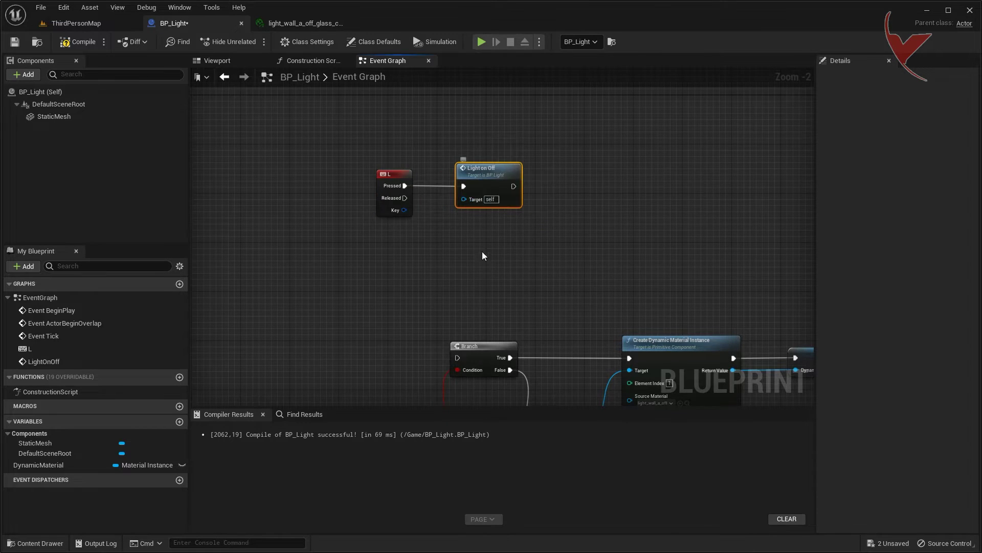
# Wire LightOnOff into the Branch and start a play test in ThirdPersonMap.
pyautogui.scroll(-3, 421, 194)
pyautogui.scroll(-2, 421, 194)
pyautogui.moveTo(318, 180); pyautogui.dragTo(398, 219)
pyautogui.moveTo(411, 185); pyautogui.dragTo(444, 267, button='right')
pyautogui.scroll(5, 443, 267)
pyautogui.moveTo(392, 269); pyautogui.dragTo(507, 268)
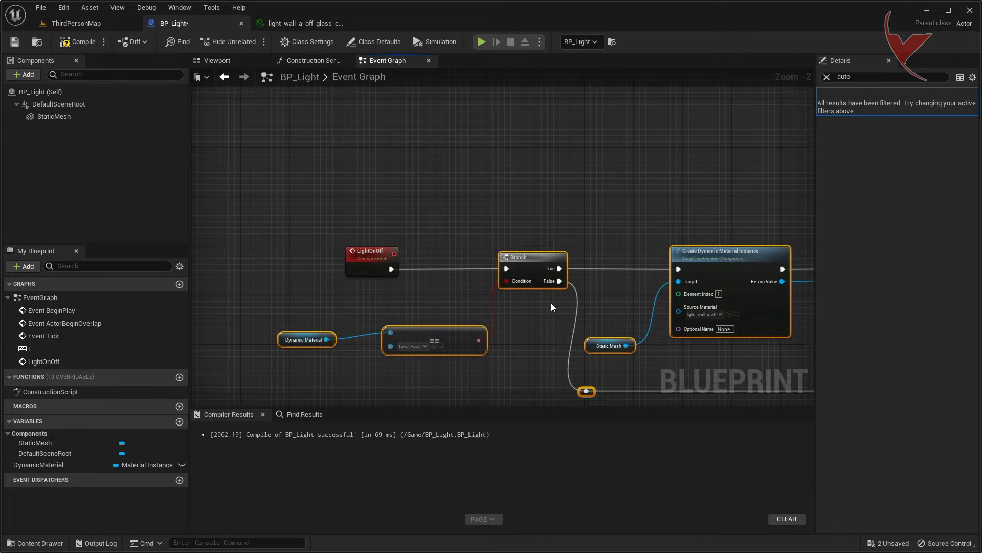
pyautogui.click(76, 23)
pyautogui.click(251, 41)
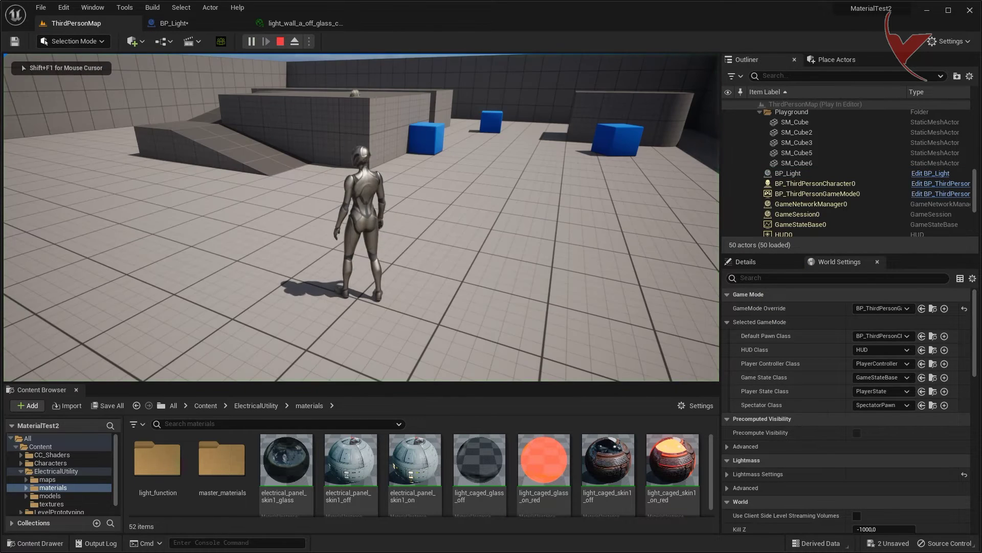
# Walk the character toward the wall, then stop the test and return to BP_Light.
pyautogui.press('w')
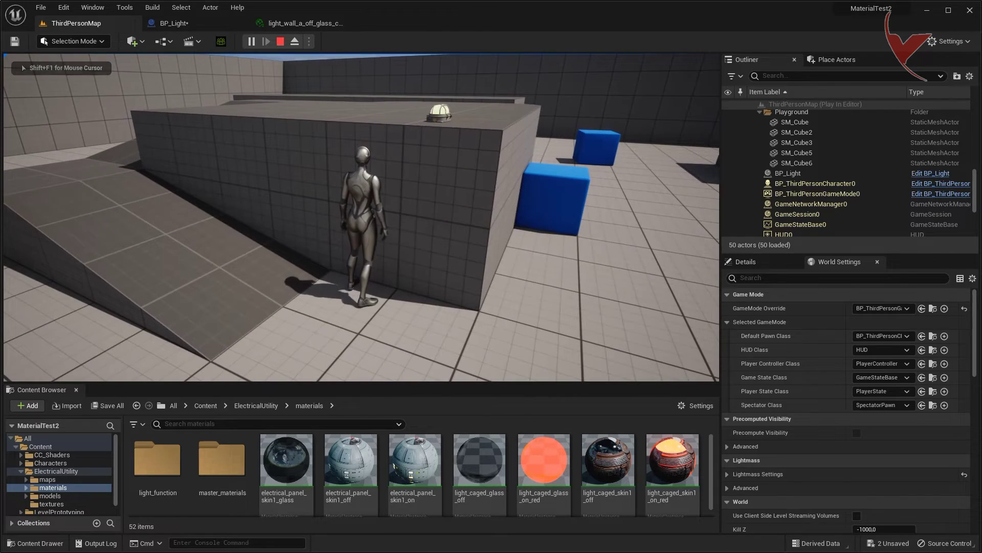
pyautogui.press('Escape')
pyautogui.click(209, 24)
# Move Event Tick above the L key event and duplicate the Light on Off call.
pyautogui.scroll(-3, 404, 177)
pyautogui.scroll(4, 413, 186)
pyautogui.scroll(-3, 413, 186)
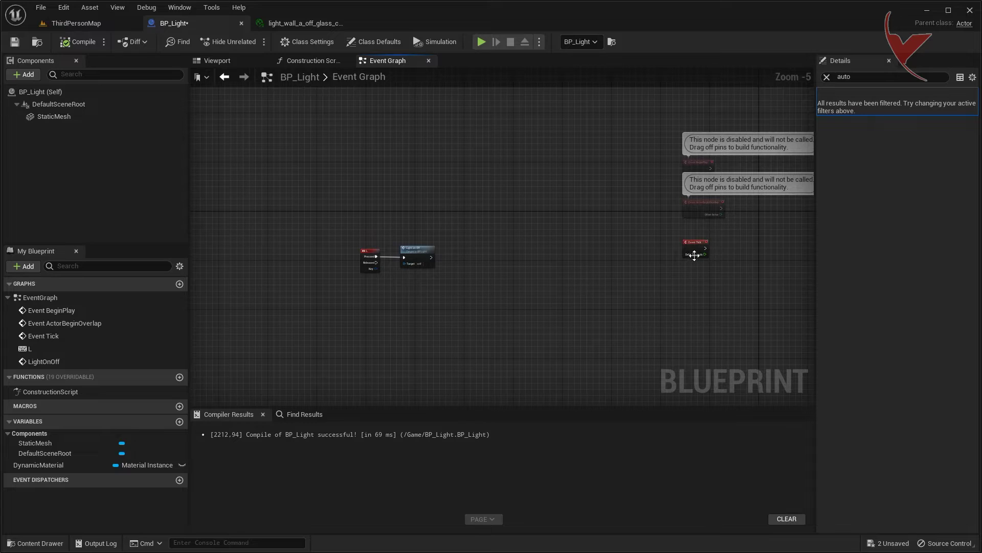
pyautogui.moveTo(694, 255); pyautogui.dragTo(370, 192)
pyautogui.scroll(2, 368, 202)
pyautogui.scroll(2, 368, 202)
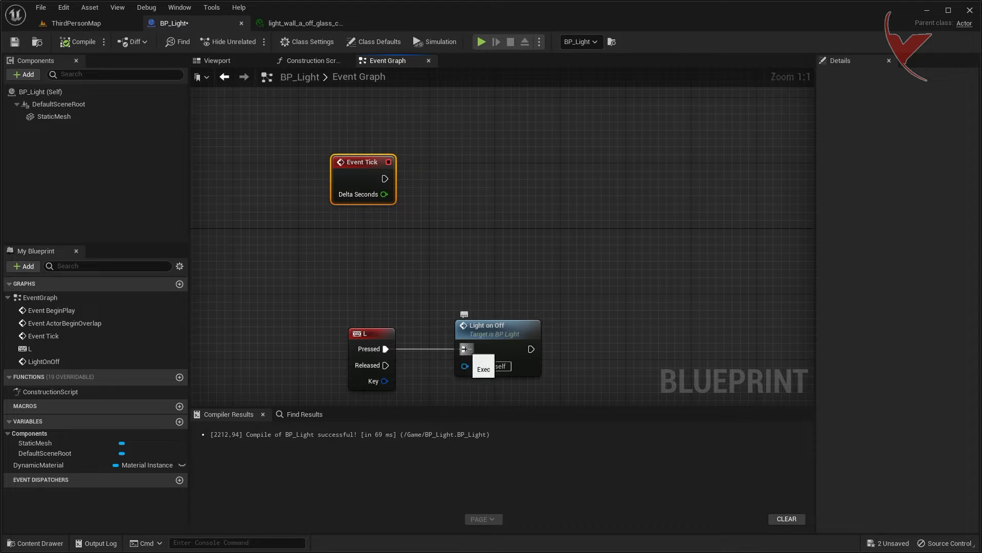
pyautogui.click(478, 333)
pyautogui.hotkey('ctrl', 'v')
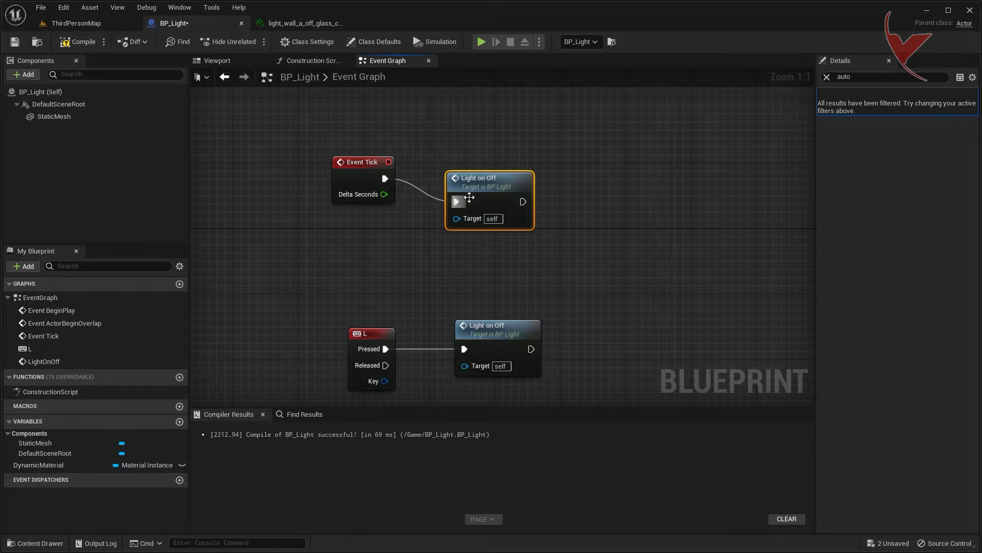
# Run a quick play test of the level and come back to BP_Light.
pyautogui.click(77, 23)
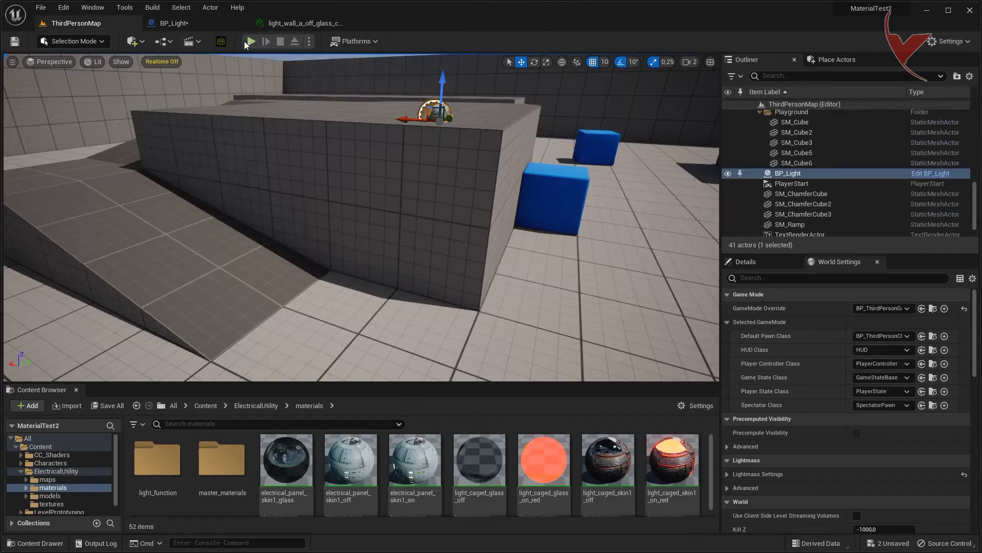
pyautogui.click(250, 42)
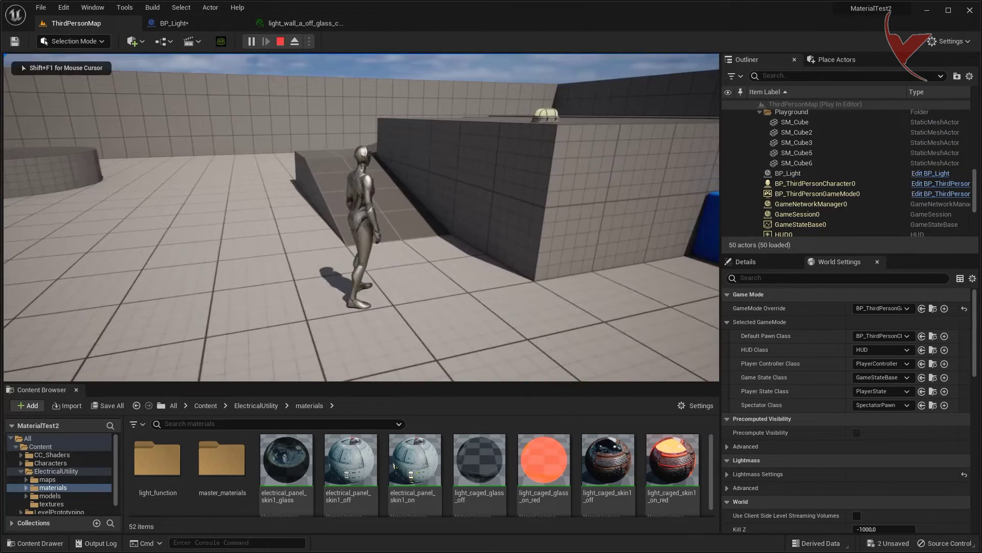
pyautogui.press('Escape')
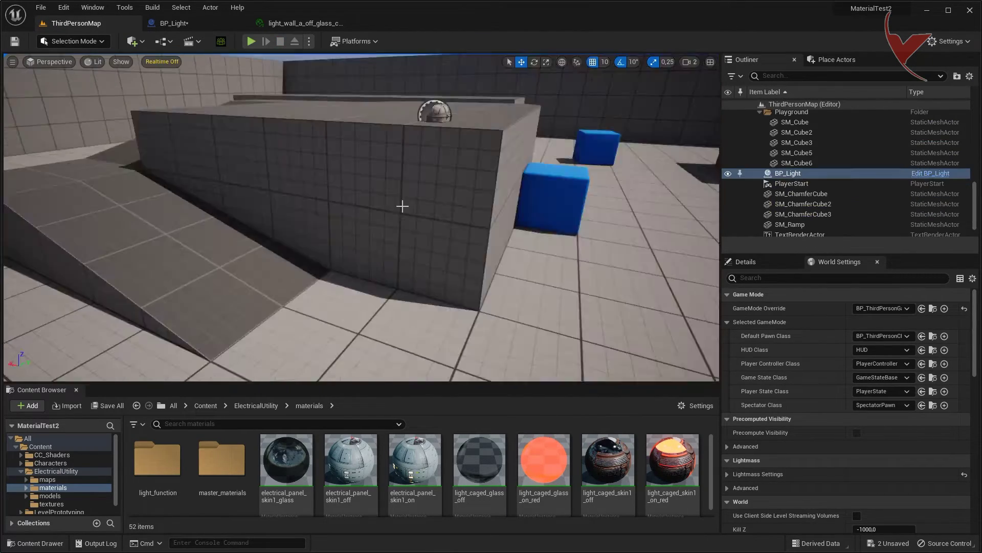
pyautogui.click(210, 25)
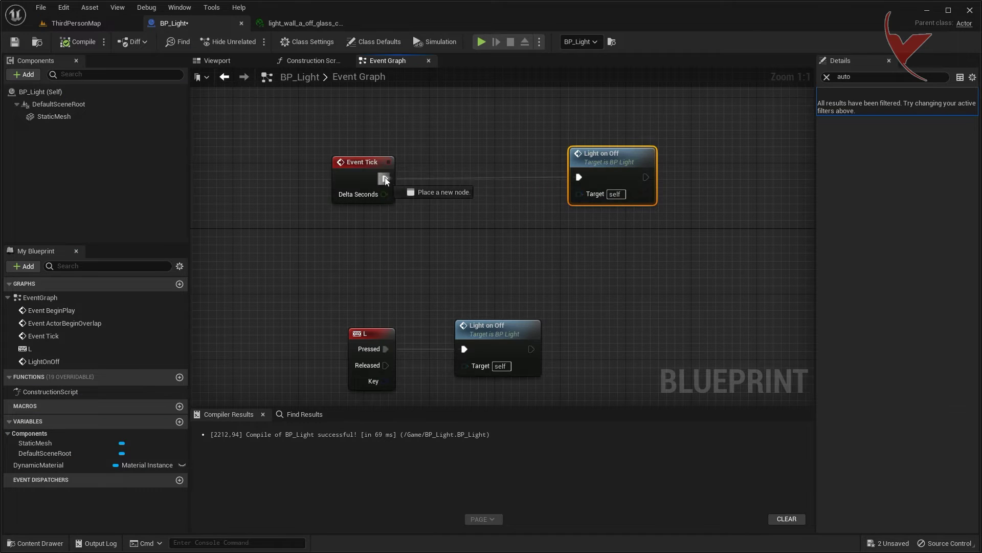
# Insert a 0.2-second Delay between Event Tick and Light on Off.
pyautogui.moveTo(385, 181); pyautogui.dragTo(453, 179)
pyautogui.write('delay')
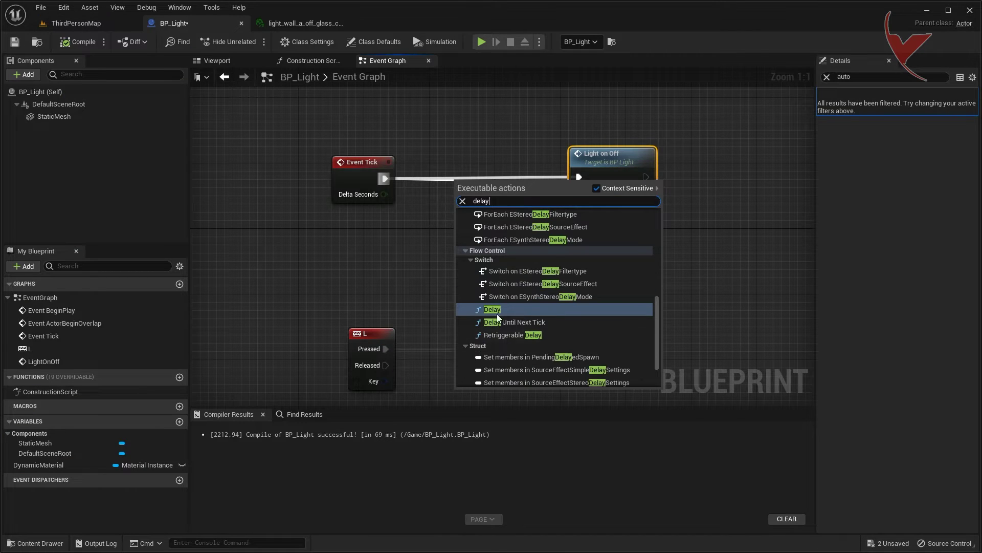
pyautogui.click(496, 309)
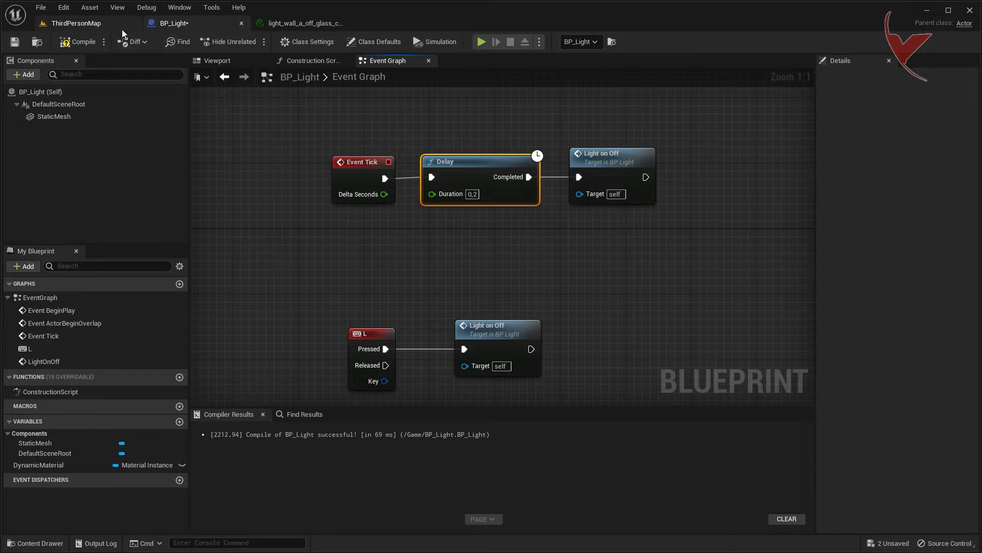
# Play-test the delayed lamp by walking around, then return to BP_Light's graph.
pyautogui.click(130, 29)
pyautogui.click(249, 40)
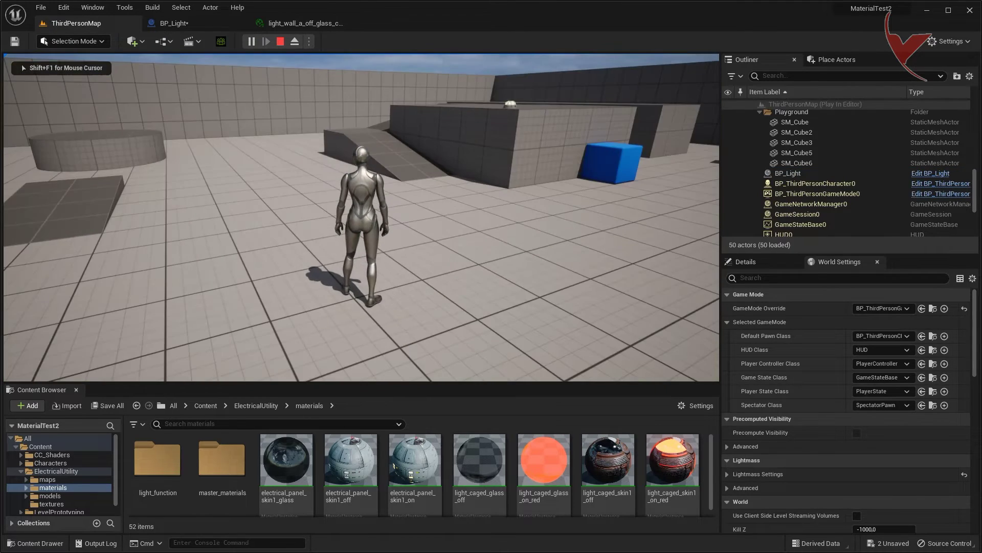
pyautogui.press('w')
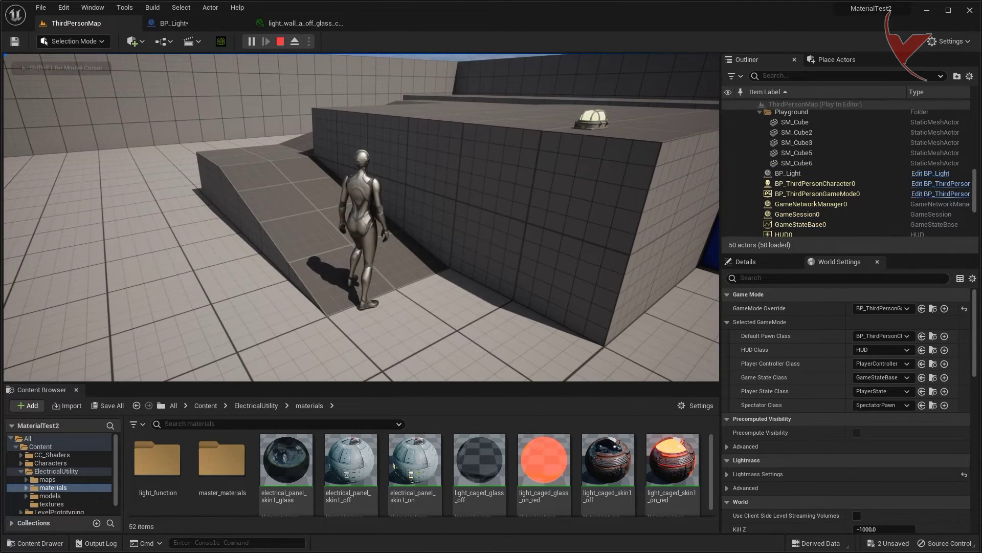
pyautogui.press('s')
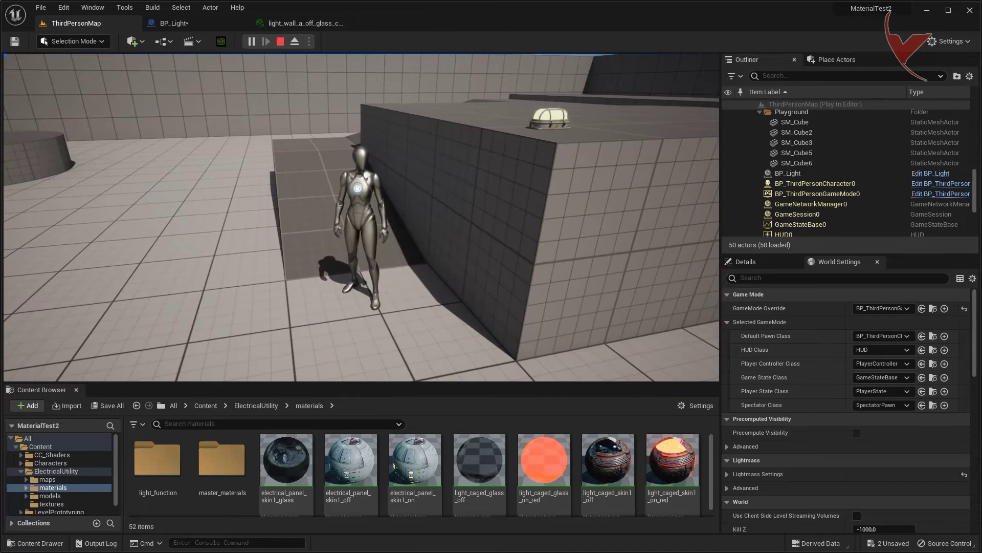
pyautogui.press('F8')
pyautogui.click(174, 23)
pyautogui.scroll(-3, 424, 321)
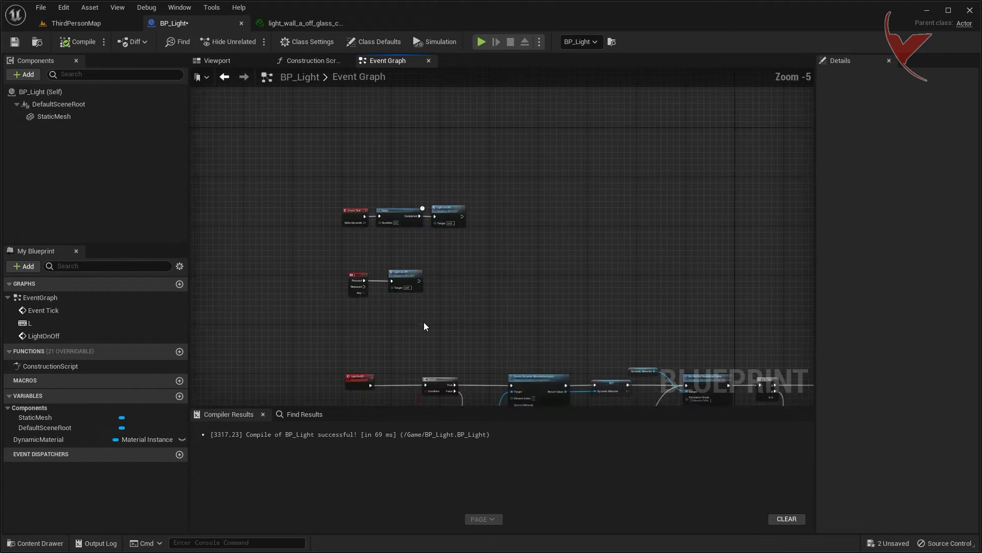
# Shift the Dynamic Material and both Emissive Value setters right to make room.
pyautogui.moveTo(397, 193); pyautogui.dragTo(478, 209, button='right')
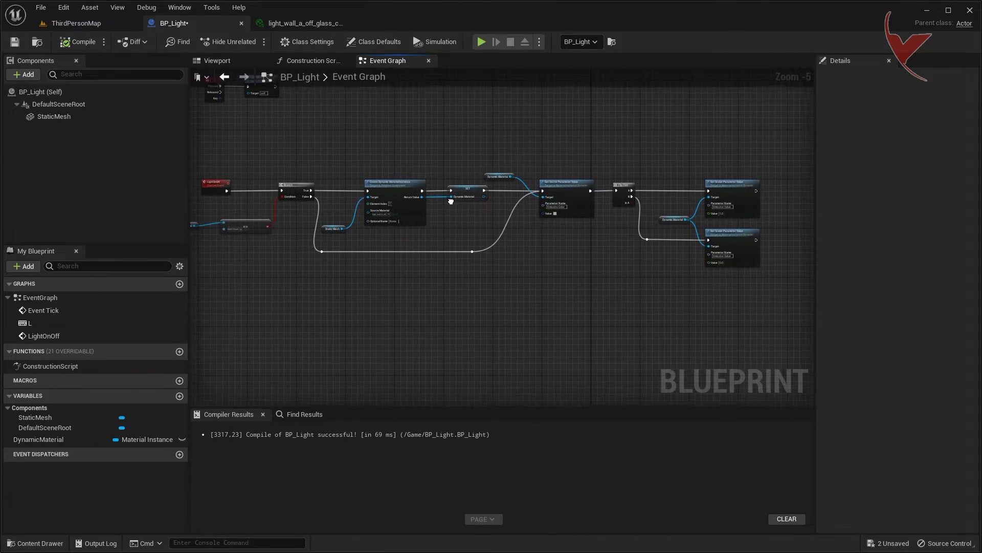
pyautogui.moveTo(479, 209); pyautogui.dragTo(484, 254, button='right')
pyautogui.scroll(3, 419, 257)
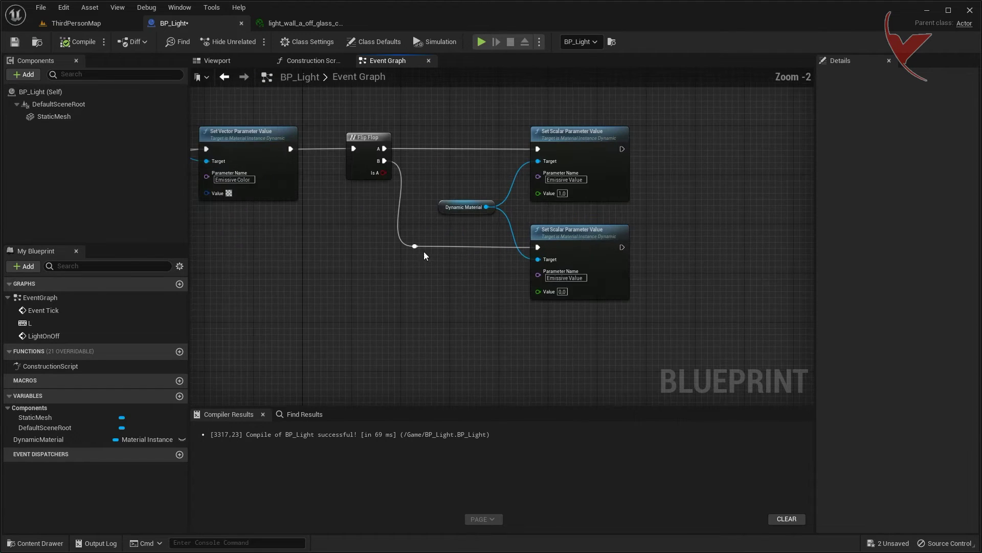
pyautogui.moveTo(419, 257); pyautogui.dragTo(364, 234, button='right')
pyautogui.moveTo(394, 143); pyautogui.dragTo(603, 333)
pyautogui.moveTo(517, 259); pyautogui.dragTo(725, 260)
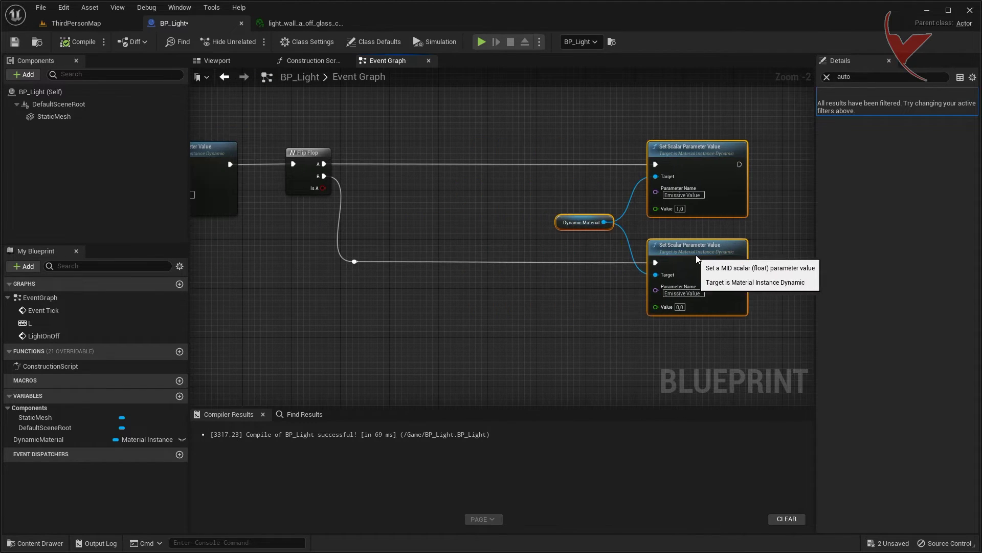
# Add a Timeline that Flip Flop A plays and Flip Flop B reverses.
pyautogui.keyDown('alt'); pyautogui.click(687, 165); pyautogui.keyUp('alt')
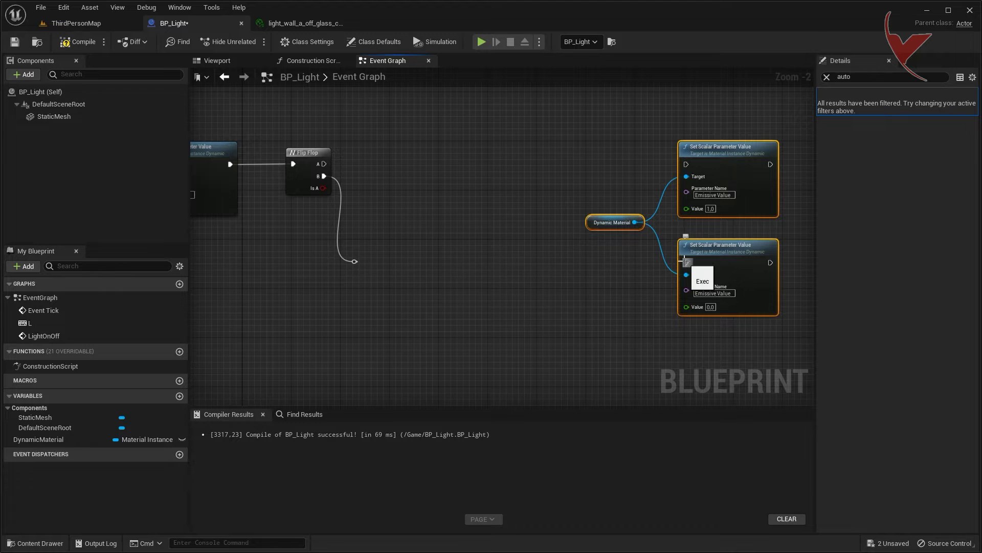
pyautogui.scroll(1, 434, 258)
pyautogui.moveTo(319, 193); pyautogui.dragTo(420, 195)
pyautogui.write('add timel')
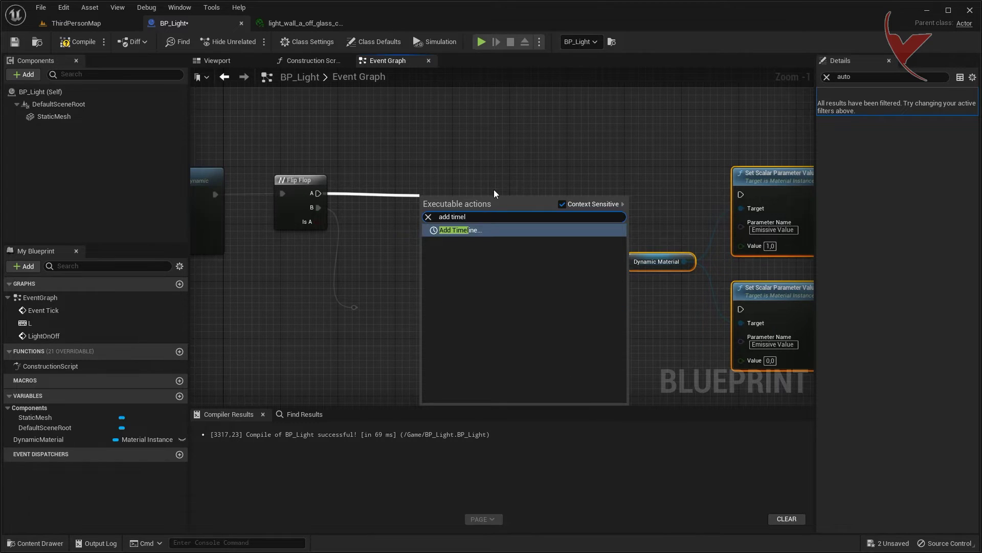
pyautogui.press('Return')
pyautogui.press('Return')
pyautogui.click(373, 324)
pyautogui.moveTo(319, 208); pyautogui.dragTo(461, 238)
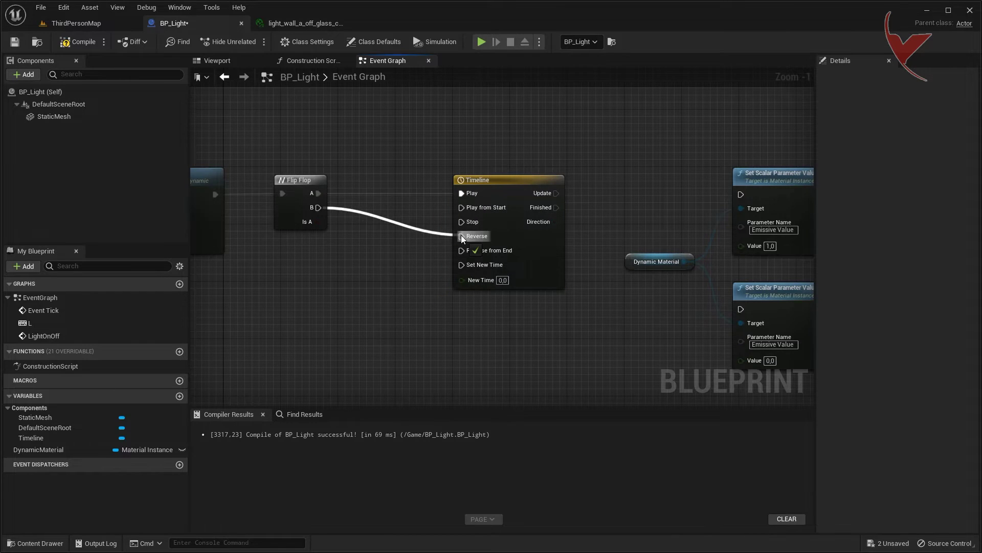
# Feed Timeline Update to the first Emissive Value setter, delete the second, and add a float track.
pyautogui.moveTo(576, 223); pyautogui.dragTo(509, 226, button='right')
pyautogui.moveTo(490, 196); pyautogui.dragTo(674, 196)
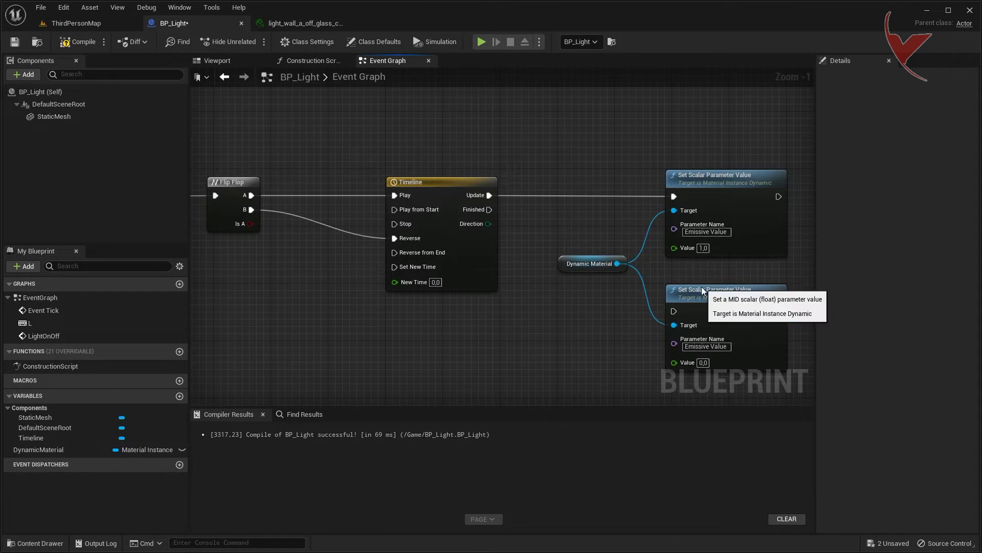
pyautogui.click(707, 305)
pyautogui.press('Delete')
pyautogui.click(566, 263)
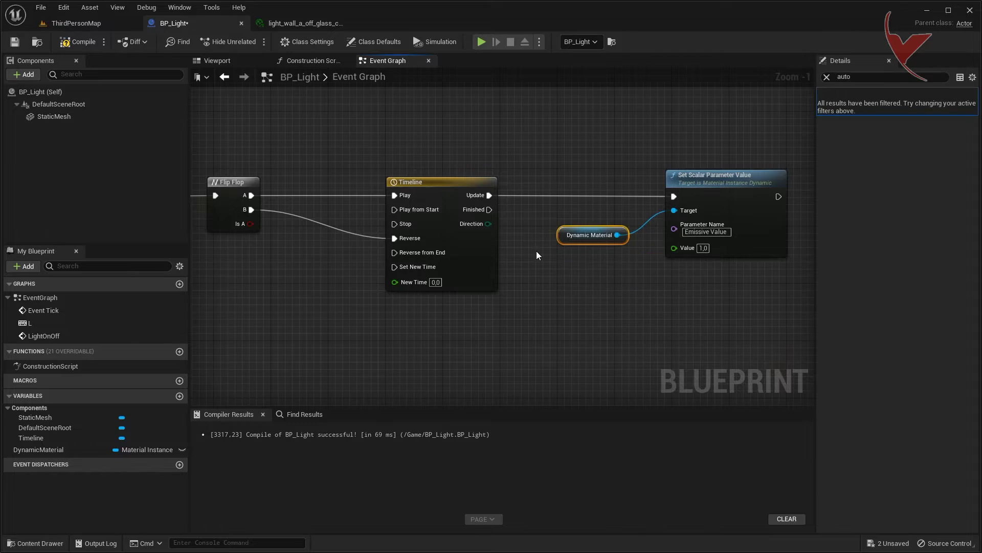
pyautogui.doubleClick(449, 200)
pyautogui.click(214, 90)
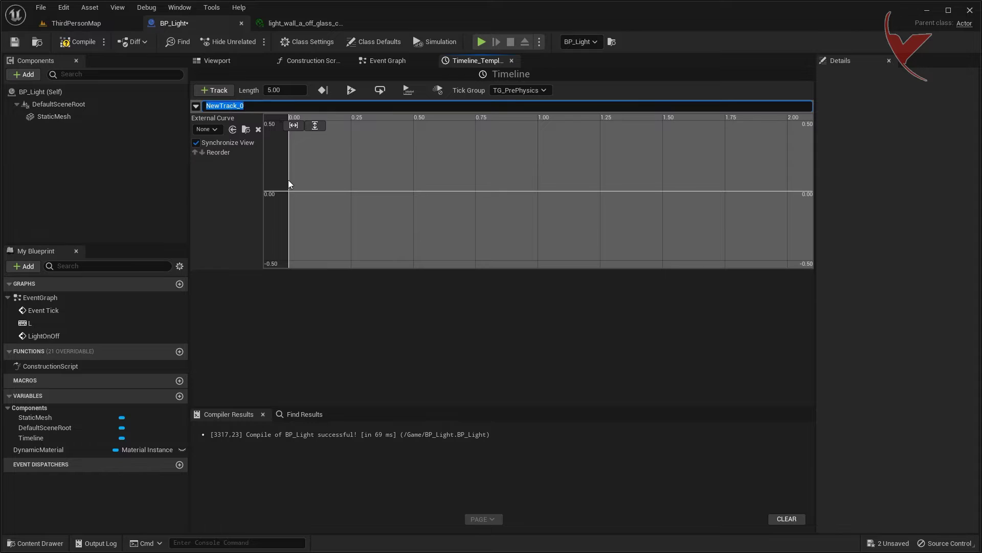
# Key NewTrack_0 at time 0 and at time 1,0 with value 1, over a 1.00-second length.
pyautogui.rightClick(289, 191)
pyautogui.click(316, 211)
pyautogui.rightClick(399, 188)
pyautogui.click(424, 206)
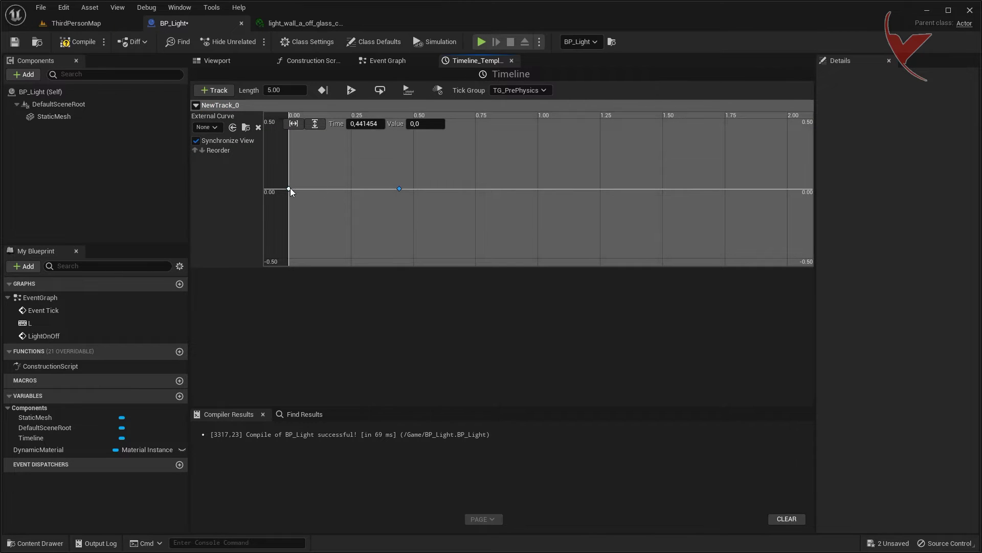
pyautogui.click(281, 93)
pyautogui.write('1')
pyautogui.press('Return')
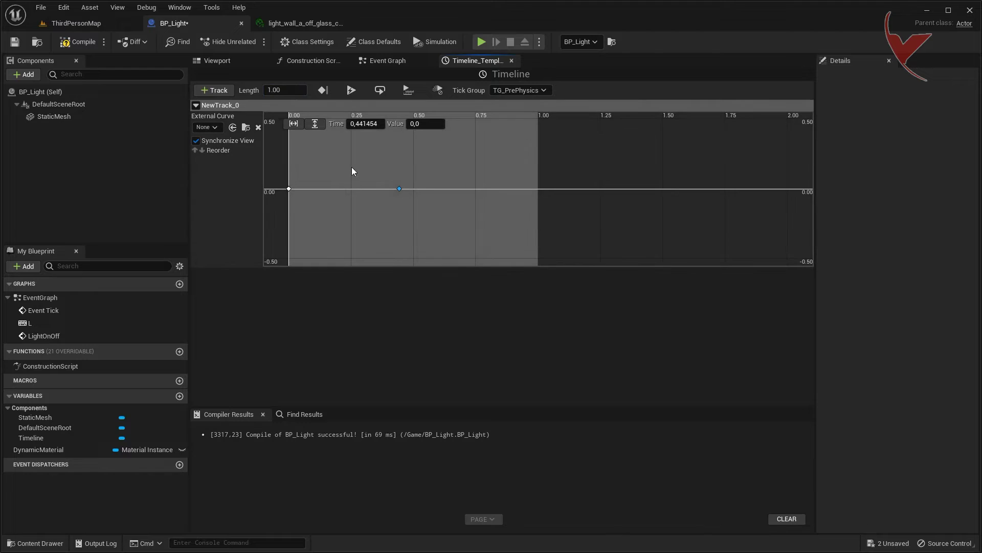
pyautogui.click(363, 123)
pyautogui.write('1,0')
pyautogui.press('Return')
pyautogui.click(430, 123)
pyautogui.write('1')
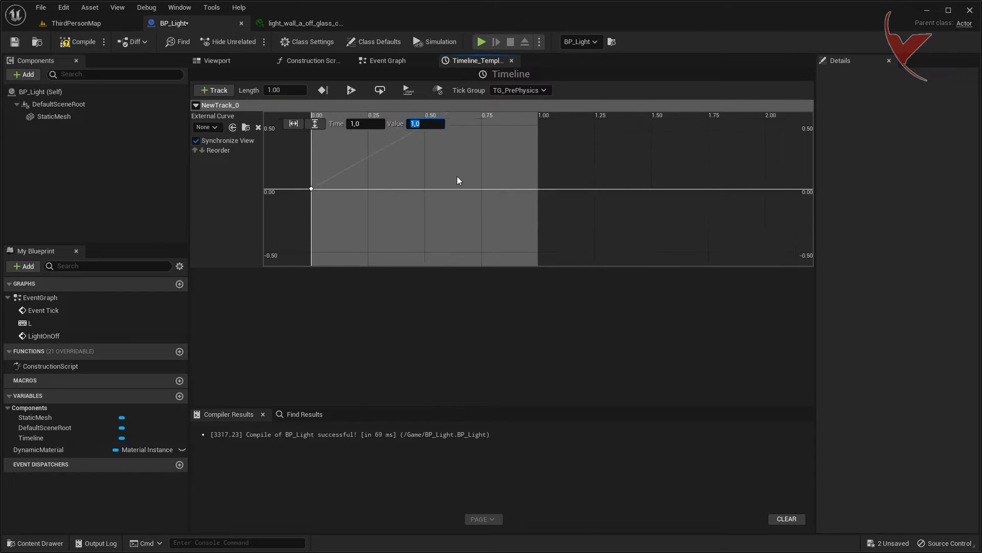
# Switch the curve keys to Auto interpolation and go back to the Event Graph.
pyautogui.scroll(-5, 458, 214)
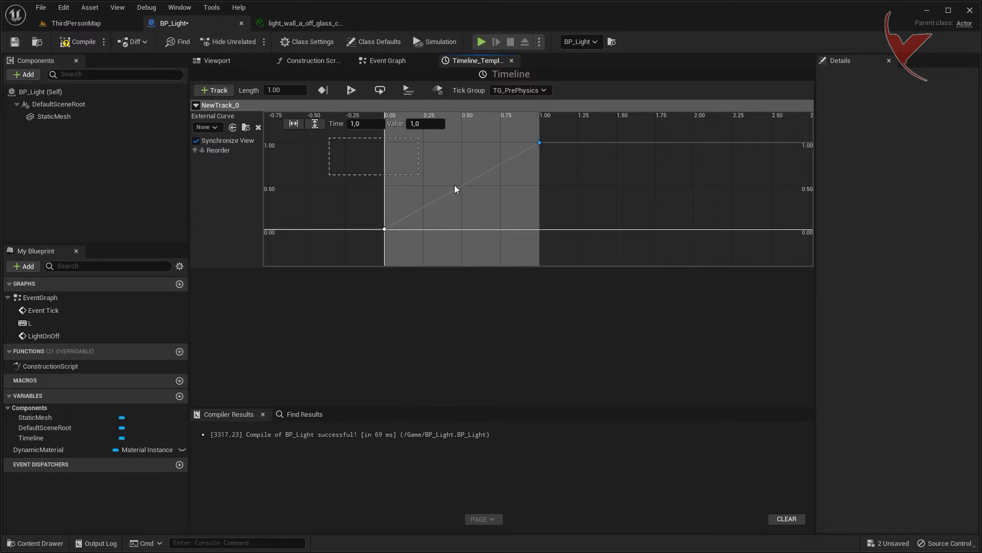
pyautogui.rightClick(539, 143)
pyautogui.click(563, 161)
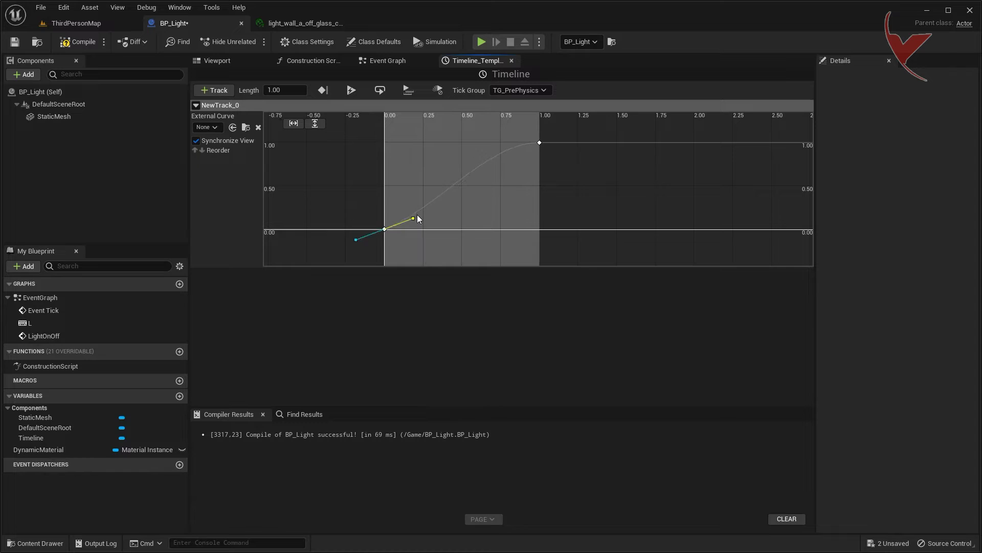
pyautogui.click(387, 60)
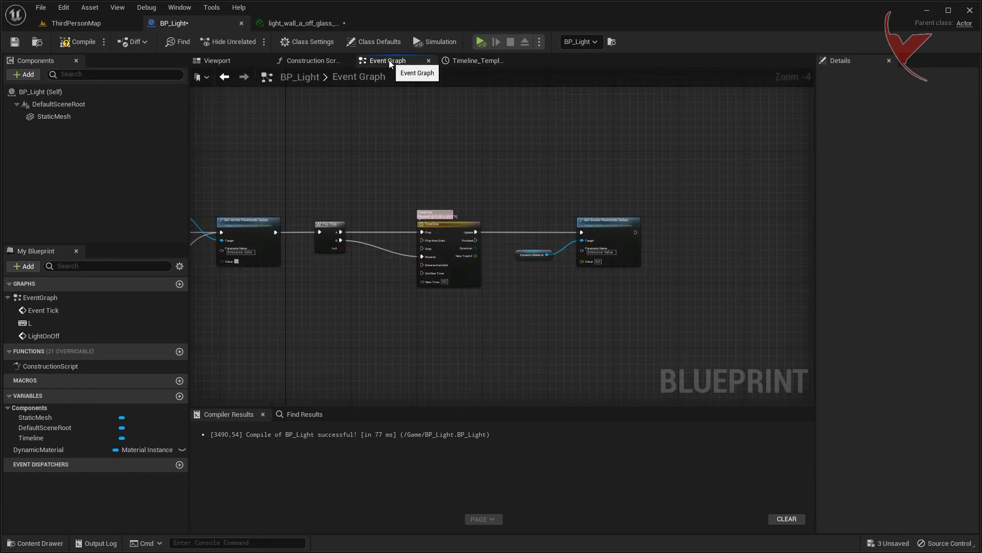
# Connect the Timeline's New Track 0 output to the Emissive Value input.
pyautogui.scroll(1, 518, 276)
pyautogui.moveTo(542, 229); pyautogui.dragTo(560, 133)
pyautogui.moveTo(447, 231); pyautogui.dragTo(655, 240)
# Delete the two nodes that follow Event Tick.
pyautogui.scroll(-1, 615, 242)
pyautogui.scroll(-2, 596, 296)
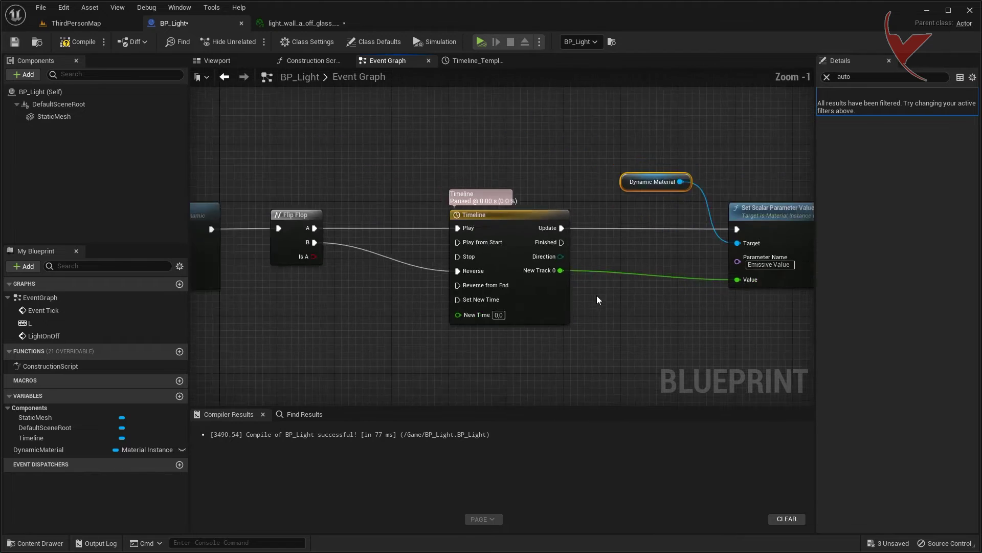
pyautogui.scroll(-2, 542, 276)
pyautogui.scroll(-1, 492, 257)
pyautogui.scroll(2, 450, 239)
pyautogui.scroll(3, 407, 219)
pyautogui.moveTo(386, 127); pyautogui.dragTo(562, 215)
pyautogui.press('Delete')
# Play ThirdPersonMap in the viewport, walk to the wall lamp, then stop and return to BP_Light.
pyautogui.moveTo(381, 238); pyautogui.dragTo(382, 118, button='right')
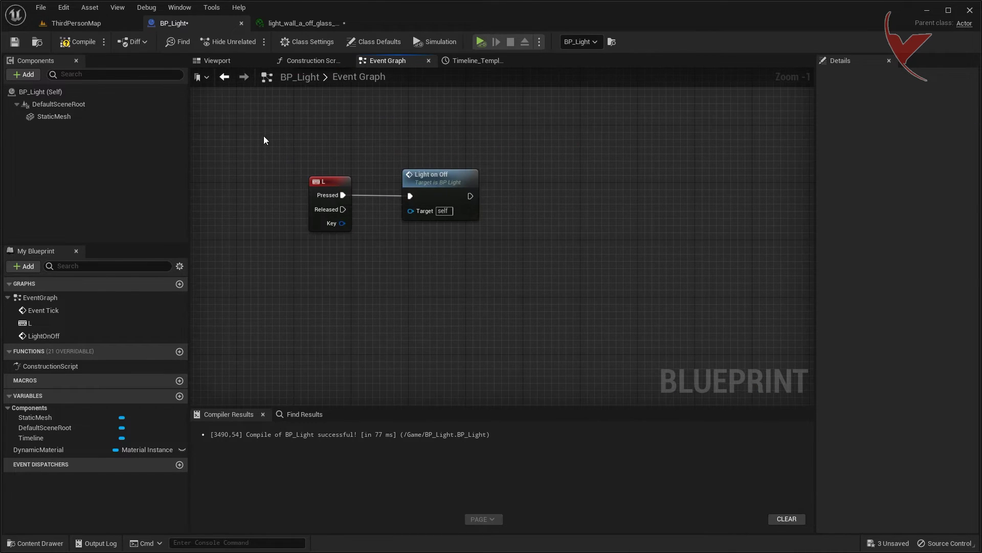
pyautogui.click(95, 24)
pyautogui.click(309, 42)
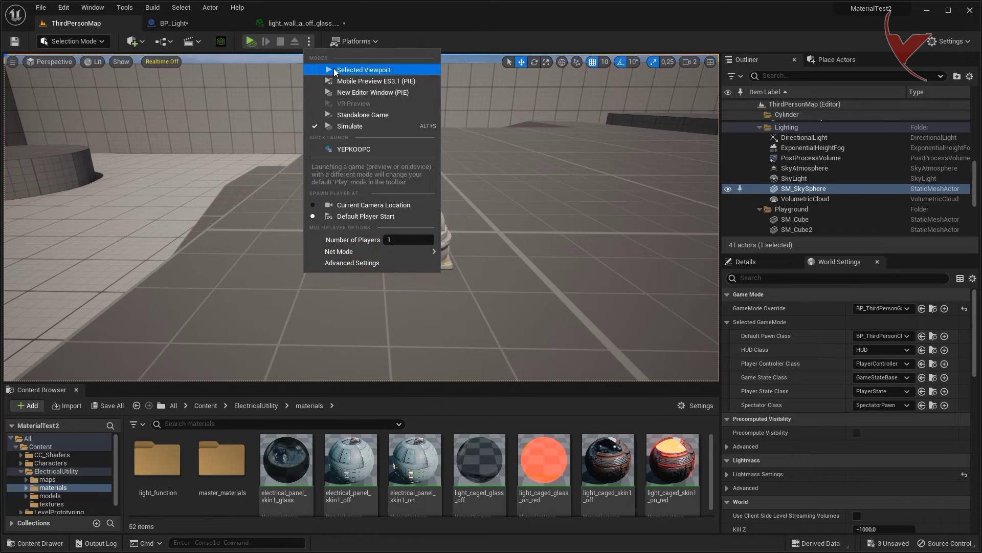
pyautogui.click(334, 68)
pyautogui.press('w')
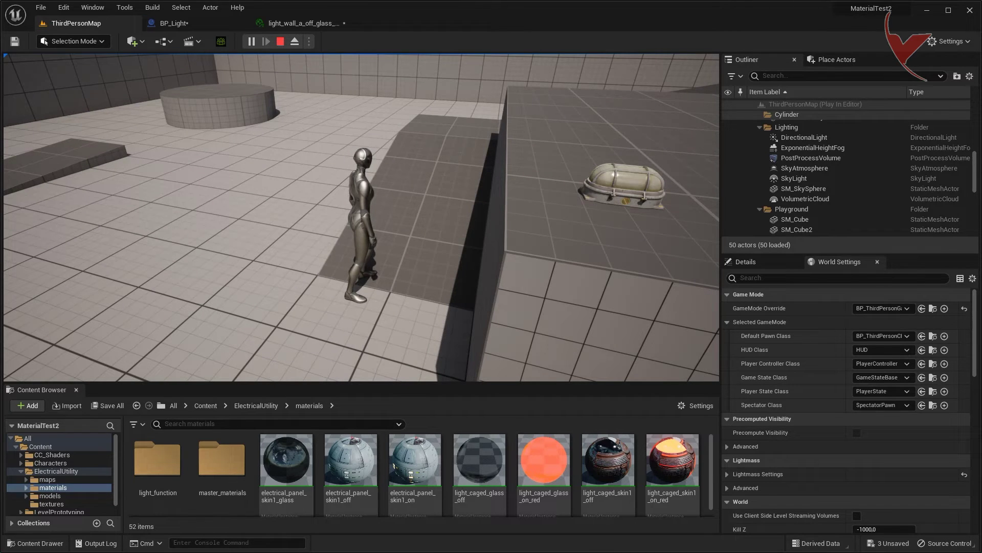
pyautogui.hotkey('shift', 'F1')
pyautogui.click(210, 25)
# Add a G keyboard event below the L key event.
pyautogui.moveTo(306, 282); pyautogui.dragTo(308, 257, button='right')
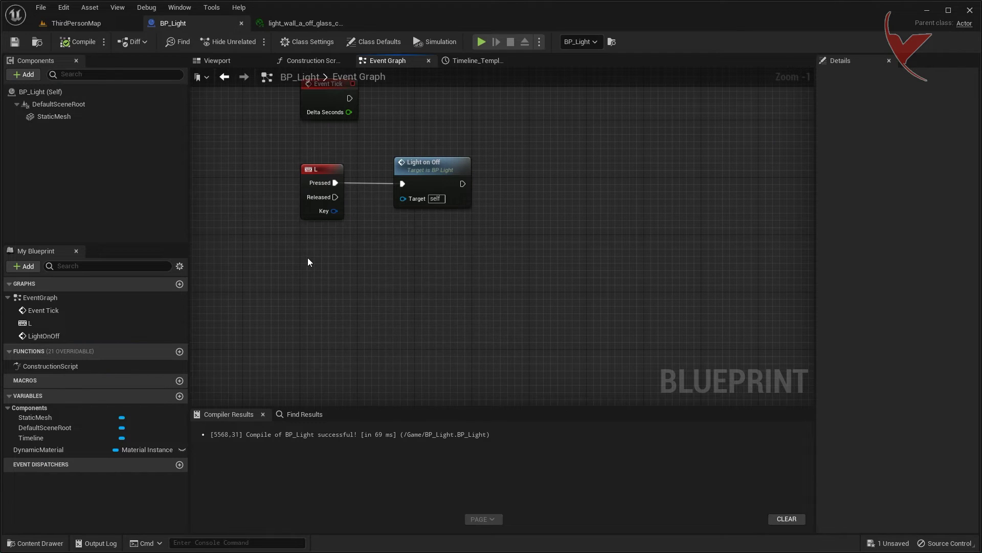
pyautogui.rightClick(308, 257)
pyautogui.write('key G')
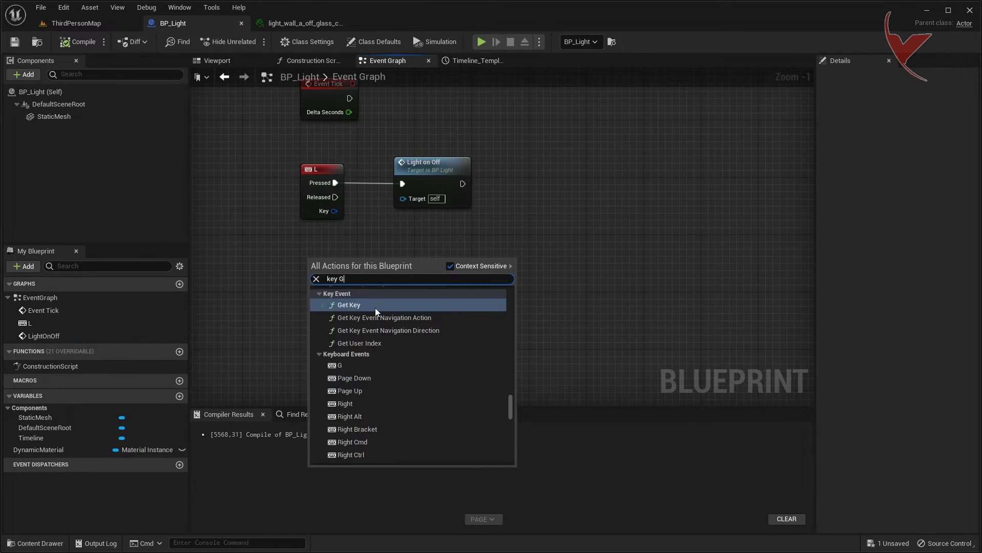
pyautogui.click(351, 365)
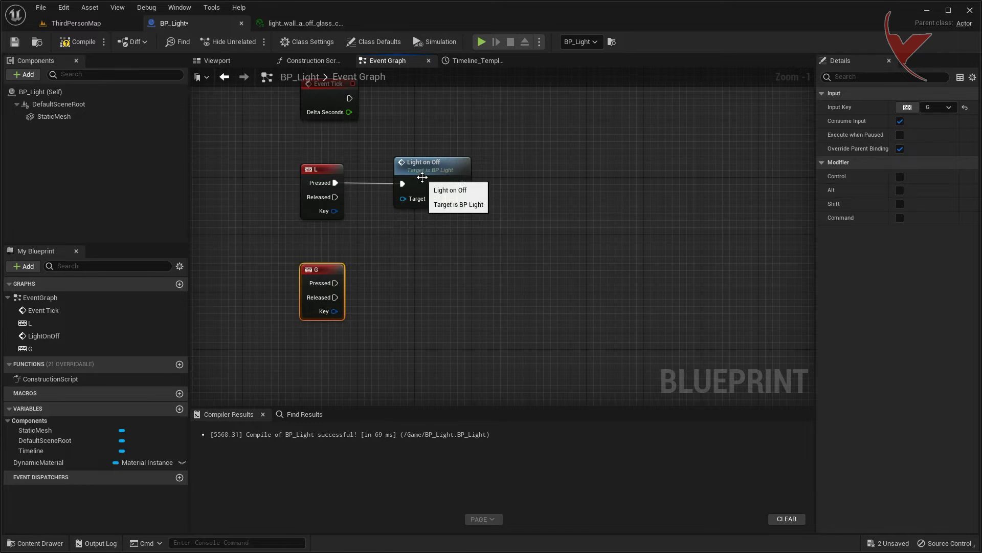
# Add an Is Loop? Boolean parameter to the LightOnOff event and compile BP_Light.
pyautogui.moveTo(449, 241); pyautogui.dragTo(429, 80, button='right')
pyautogui.click(318, 310)
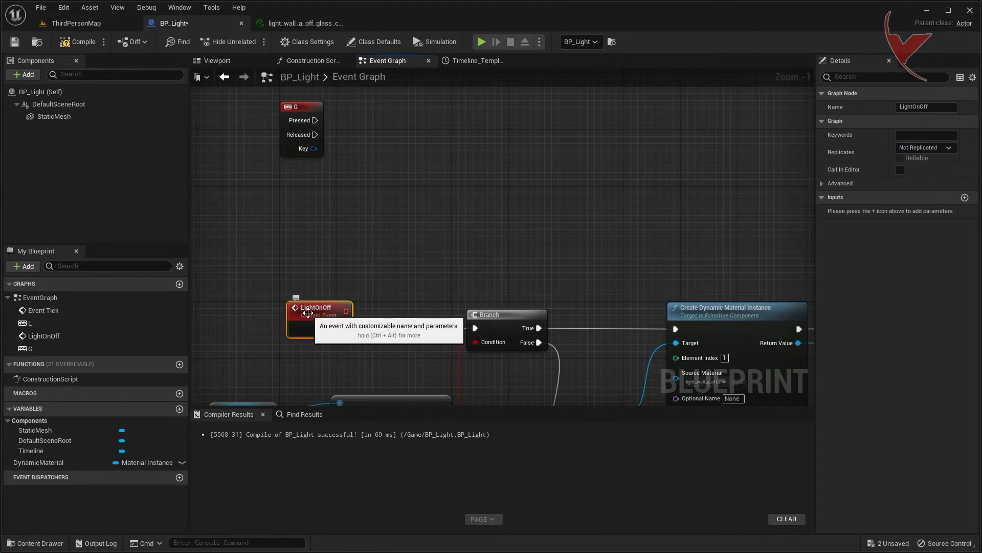
pyautogui.click(965, 198)
pyautogui.write('isLoop?')
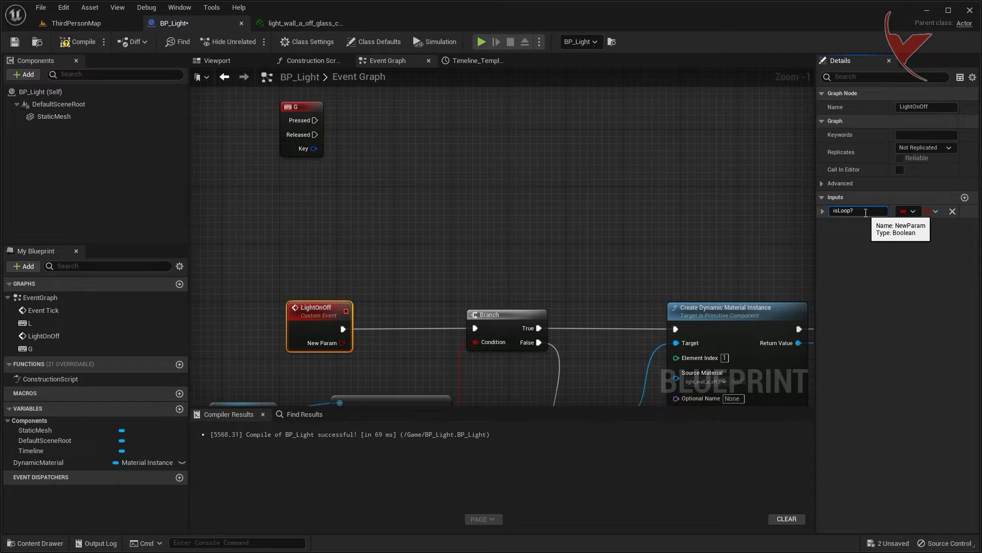
pyautogui.press('Return')
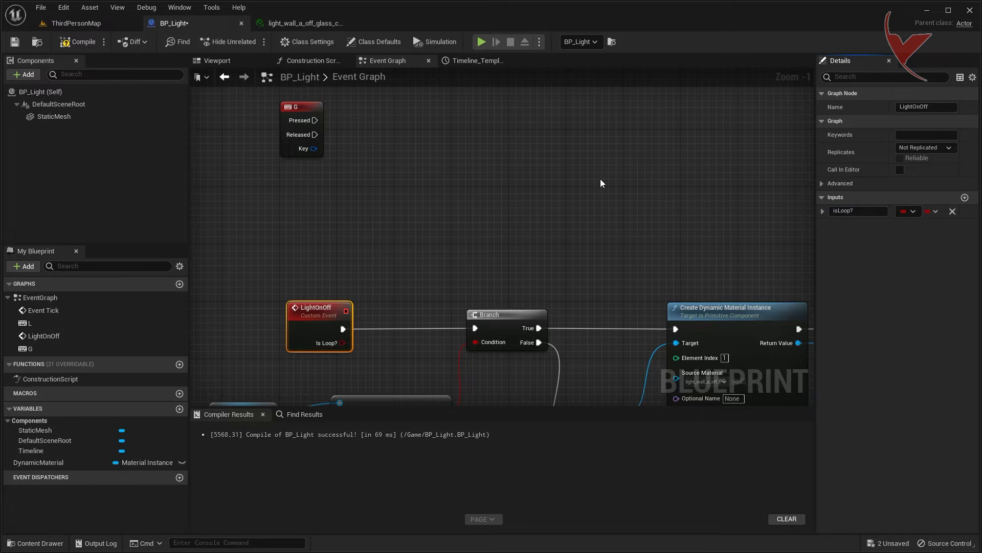
pyautogui.click(71, 41)
pyautogui.moveTo(390, 145); pyautogui.dragTo(394, 227, button='right')
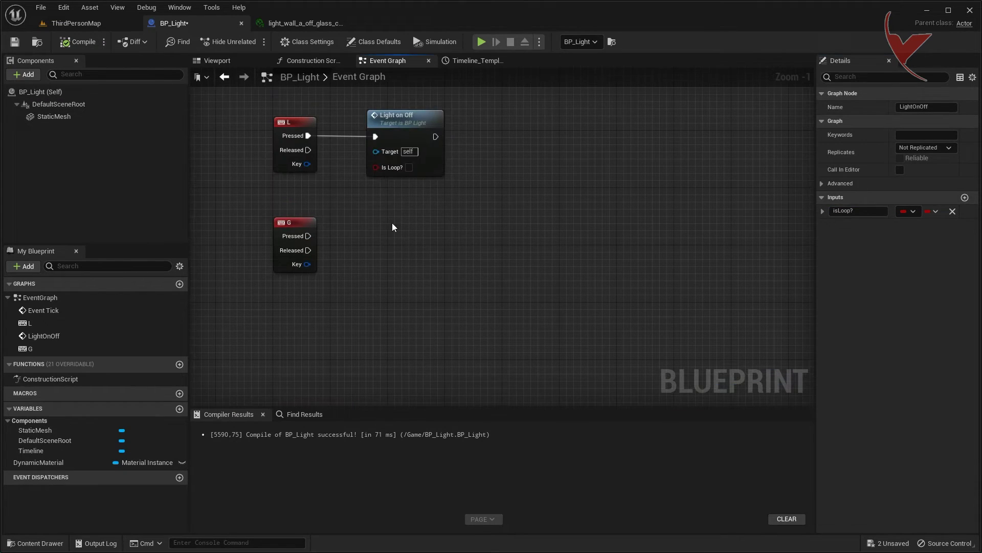
# Paste a copy of the Light on Off call and attach a Flip Flop to G Pressed.
pyautogui.click(394, 174)
pyautogui.hotkey('ctrl', 'c')
pyautogui.hotkey('ctrl', 'v')
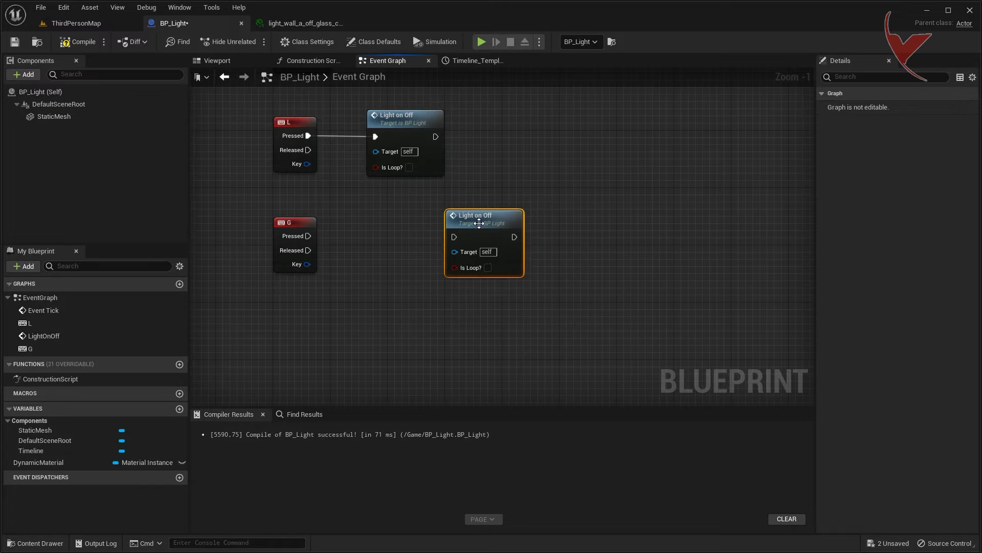
pyautogui.moveTo(455, 221); pyautogui.dragTo(493, 216)
pyautogui.moveTo(309, 236); pyautogui.dragTo(363, 236)
pyautogui.write('flip flop')
pyautogui.click(405, 288)
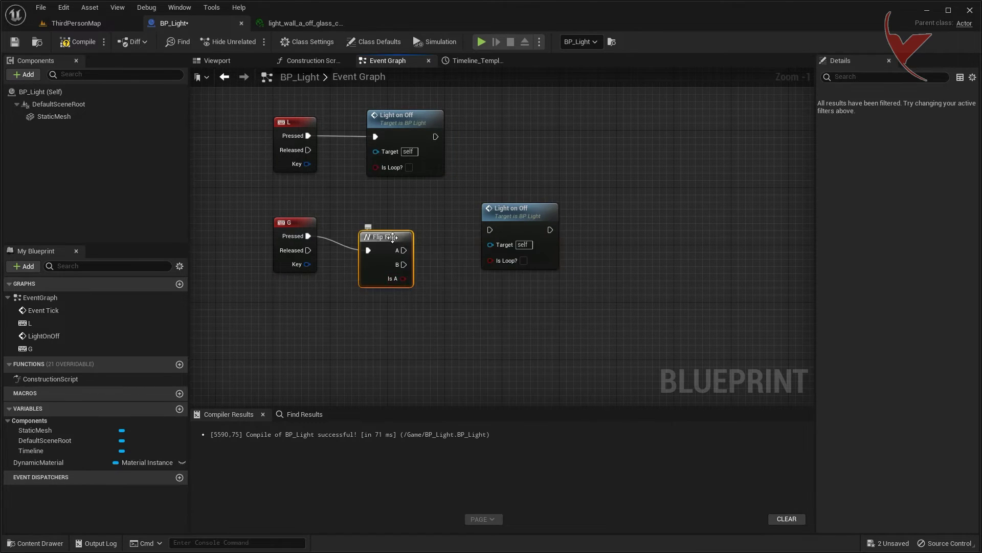
# Wire Flip Flop A and B each to its own Light on Off call.
pyautogui.moveTo(495, 234); pyautogui.dragTo(490, 230)
pyautogui.moveTo(514, 209); pyautogui.dragTo(522, 215)
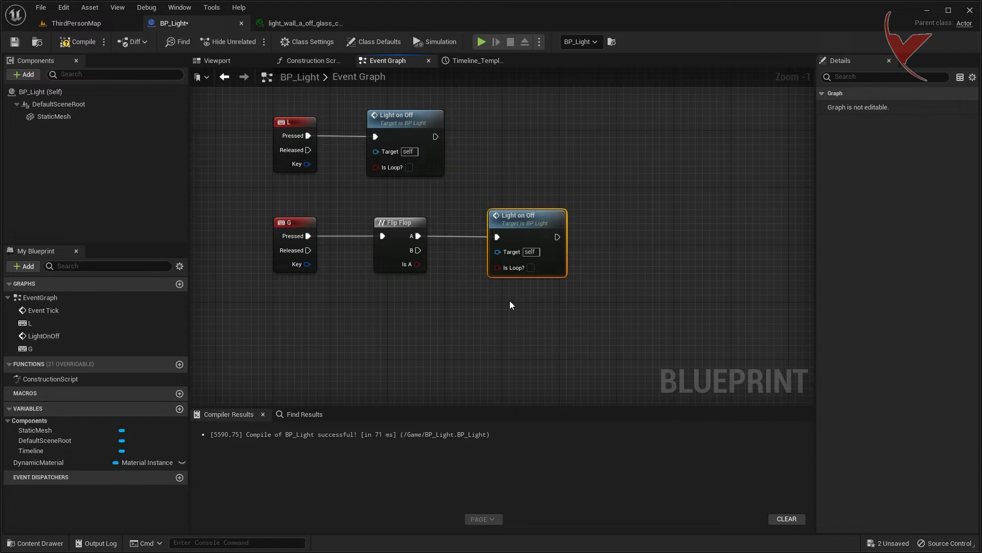
pyautogui.hotkey('ctrl', 'c')
pyautogui.hotkey('ctrl', 'v')
pyautogui.moveTo(528, 307); pyautogui.dragTo(521, 307)
pyautogui.moveTo(418, 251); pyautogui.dragTo(450, 284)
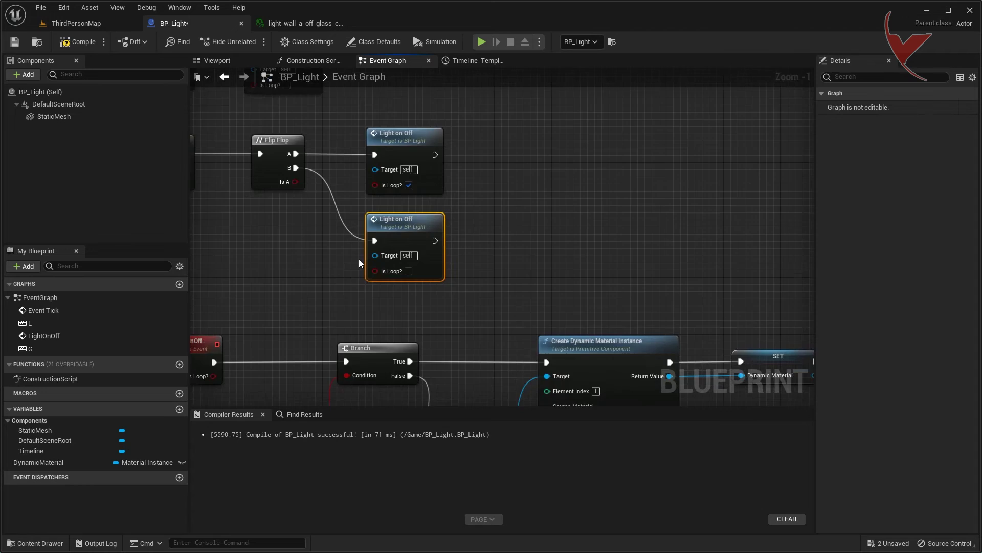
pyautogui.scroll(-5, 365, 266)
pyautogui.moveTo(371, 260); pyautogui.dragTo(371, 207, button='right')
pyautogui.scroll(1, 573, 228)
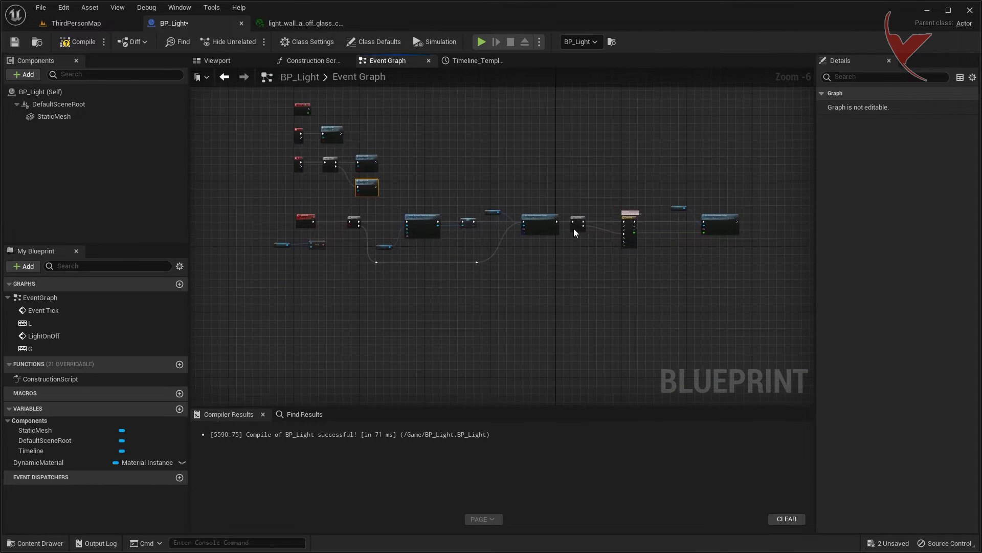
# Add a Branch node off the Timeline's Finished output.
pyautogui.moveTo(573, 228)
pyautogui.mouseDown(button='right')
pyautogui.moveTo(446, 244)
pyautogui.moveTo(481, 246)
pyautogui.moveTo(431, 264)
pyautogui.mouseUp(button='right')
pyautogui.scroll(1, 481, 247)
pyautogui.scroll(3, 431, 265)
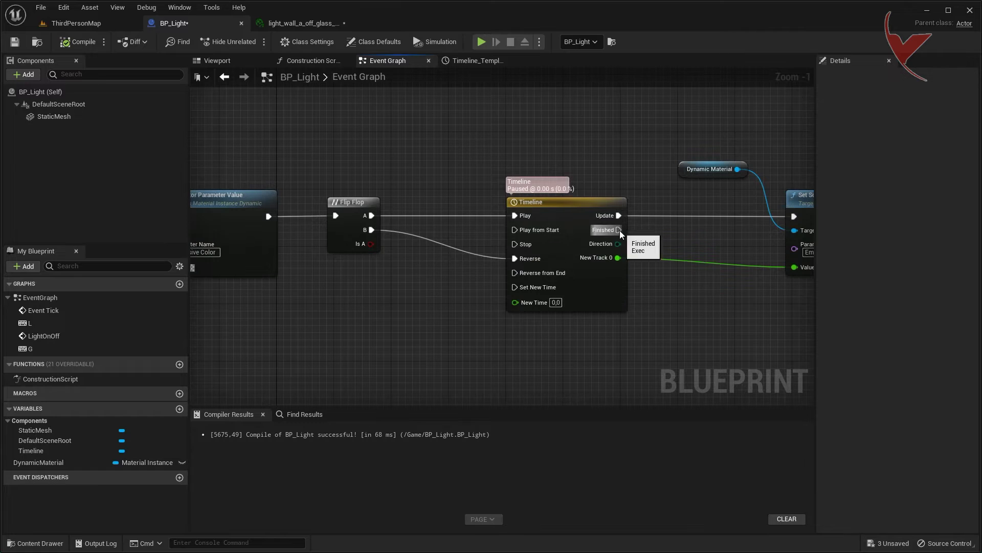
pyautogui.moveTo(619, 230); pyautogui.dragTo(676, 330)
pyautogui.write('branch')
pyautogui.click(719, 500)
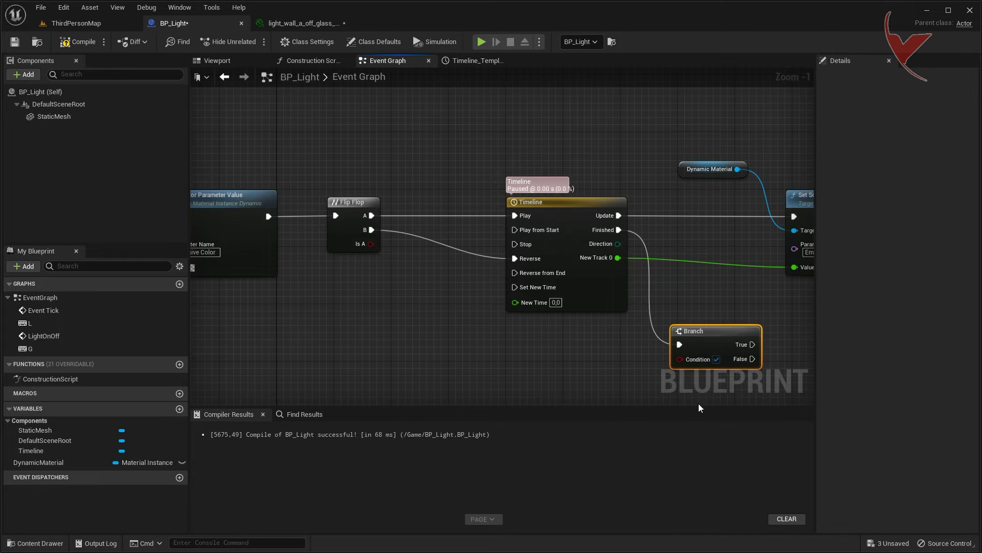
pyautogui.moveTo(556, 350)
pyautogui.mouseDown(button='right')
pyautogui.moveTo(620, 286)
pyautogui.moveTo(329, 217)
pyautogui.mouseUp(button='right')
# Wire a Boolean into the Branch Condition, place it under the Timeline, and add a new Boolean variable.
pyautogui.scroll(-2, 621, 291)
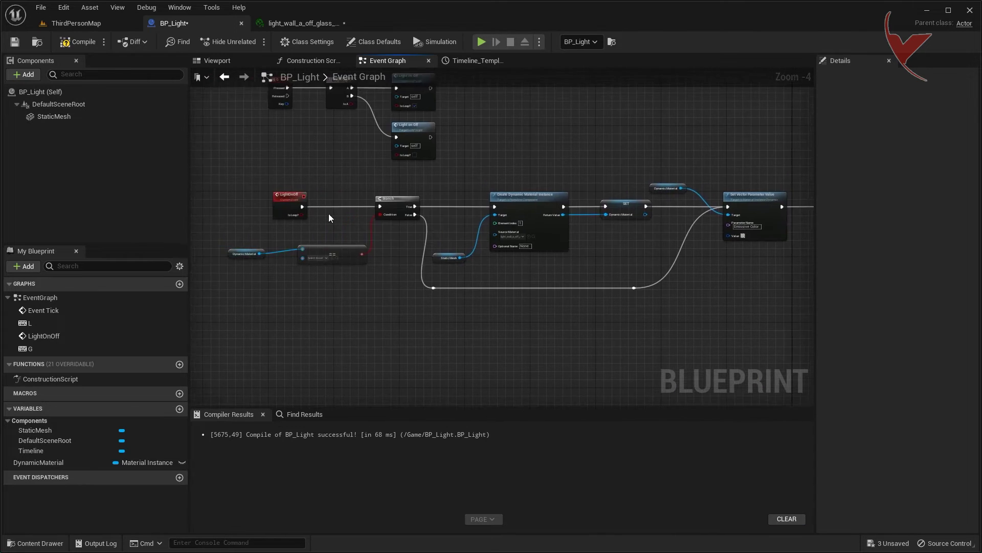
pyautogui.scroll(1, 329, 217)
pyautogui.moveTo(329, 217); pyautogui.dragTo(674, 338)
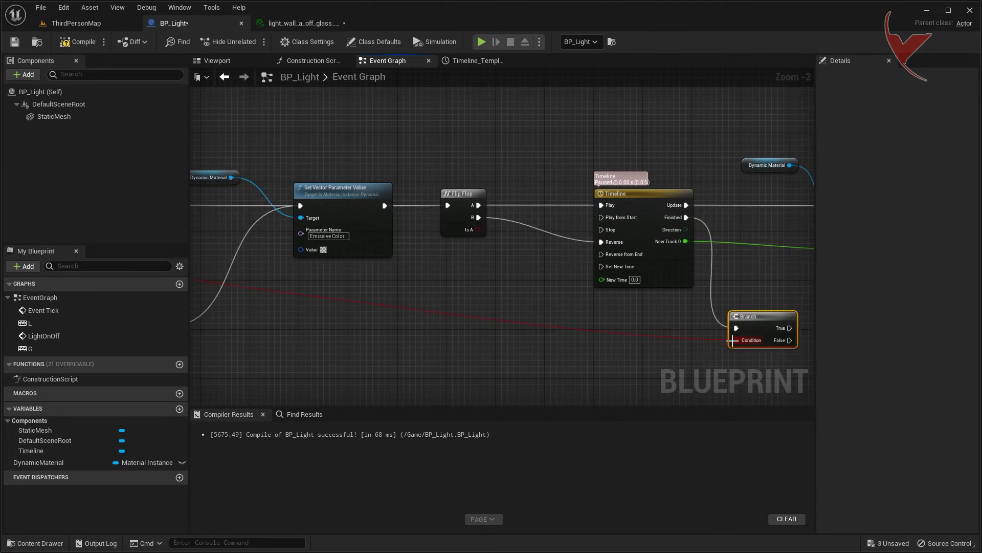
pyautogui.scroll(-2, 736, 341)
pyautogui.moveTo(420, 272)
pyautogui.mouseDown(button='right')
pyautogui.moveTo(486, 264)
pyautogui.moveTo(457, 204)
pyautogui.mouseUp(button='right')
pyautogui.scroll(-2, 486, 265)
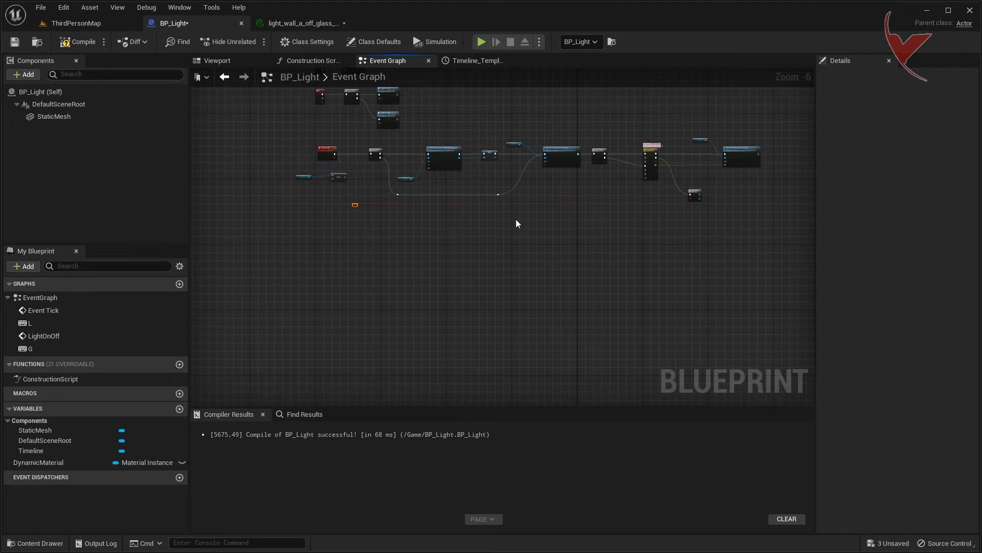
pyautogui.scroll(2, 486, 231)
pyautogui.scroll(2, 533, 248)
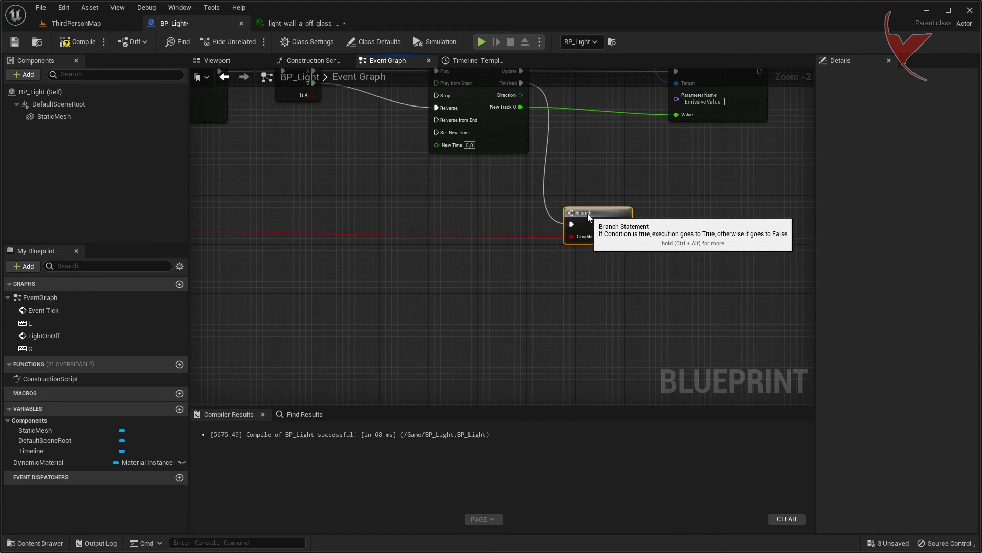
pyautogui.moveTo(589, 213); pyautogui.dragTo(474, 241, button='right')
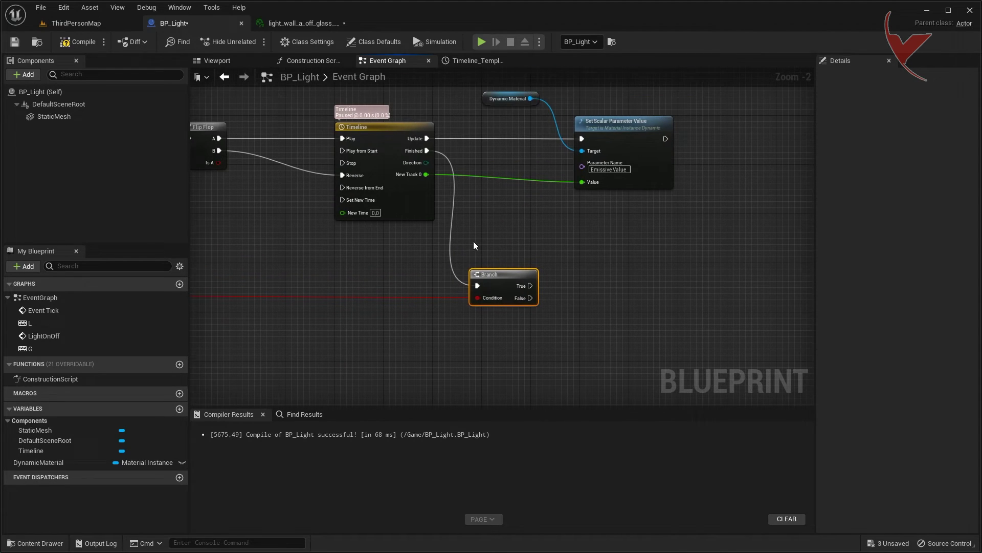
pyautogui.click(180, 409)
# Name the variable isReverse? and add a second Branch on it after the first Branch's True.
pyautogui.write('isReverse?')
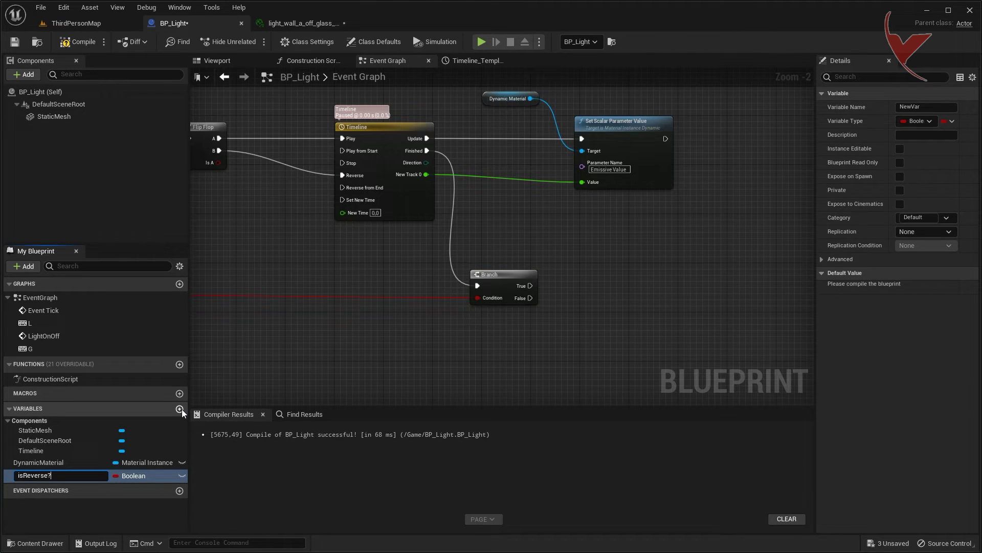
pyautogui.press('Return')
pyautogui.moveTo(70, 472); pyautogui.dragTo(382, 359)
pyautogui.keyDown('ctrl'); pyautogui.moveTo(483, 330); pyautogui.dragTo(597, 284); pyautogui.keyUp('ctrl')
pyautogui.write('branch')
pyautogui.click(644, 366)
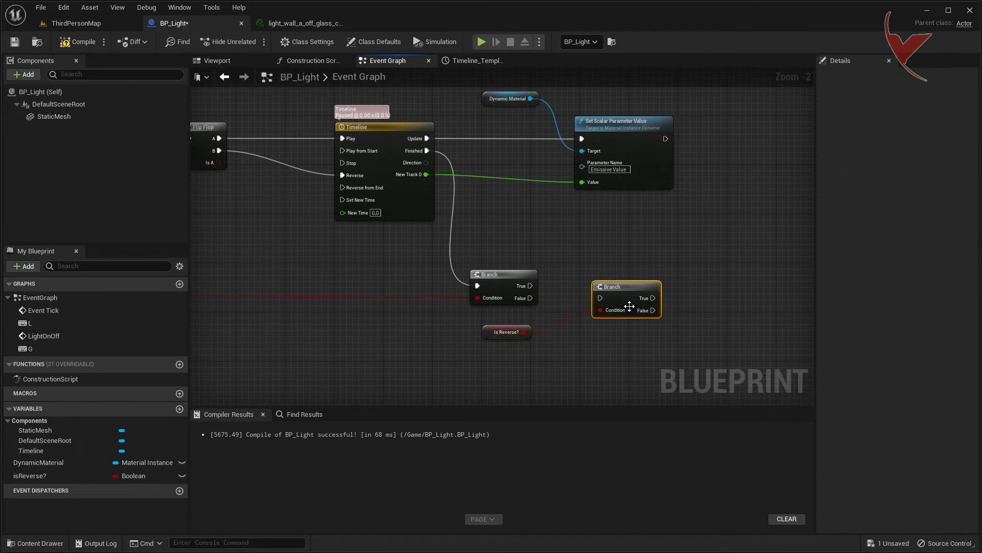
pyautogui.moveTo(612, 284); pyautogui.dragTo(606, 272)
pyautogui.moveTo(530, 286); pyautogui.dragTo(595, 286)
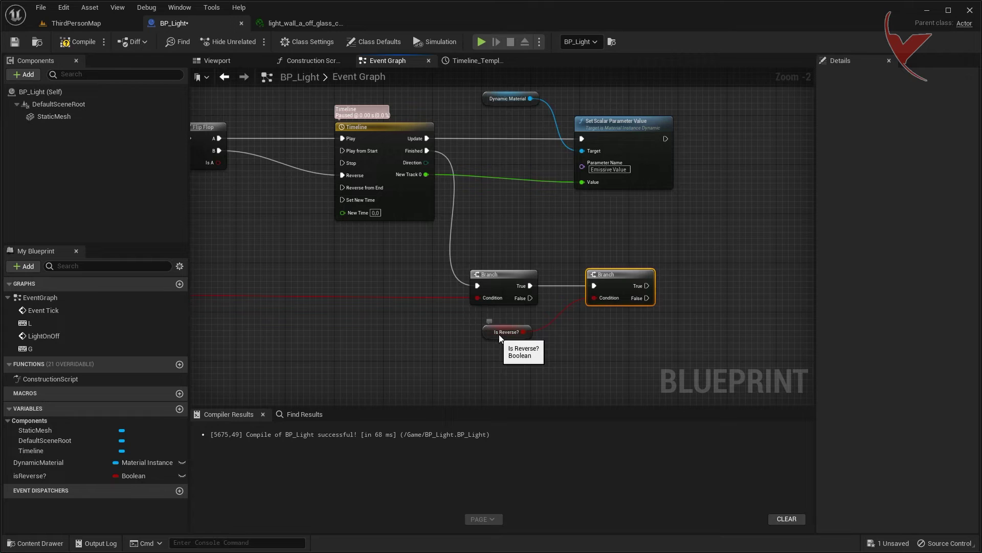
pyautogui.moveTo(499, 333); pyautogui.dragTo(503, 327)
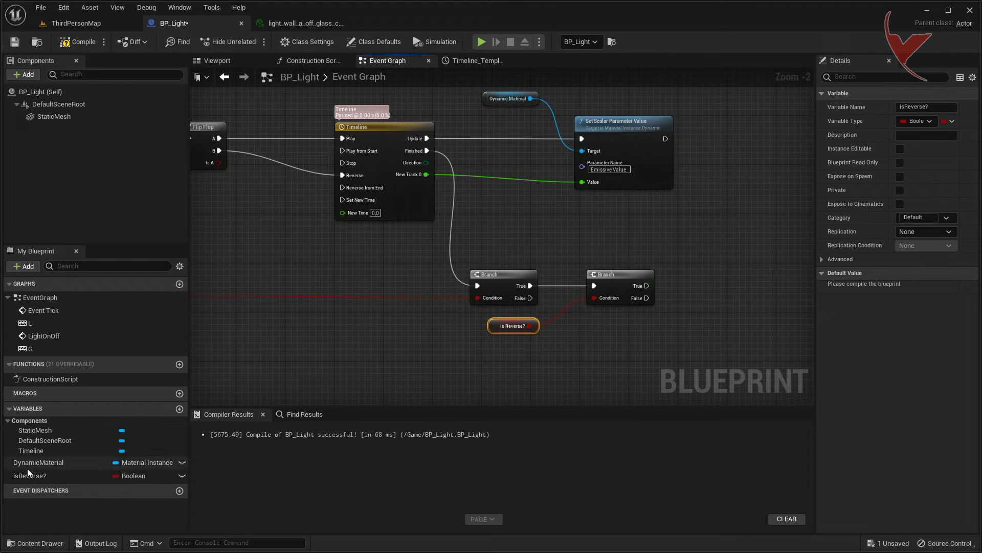
# Add SET isReverse? nodes on both outputs of the second Branch, checking the one on False.
pyautogui.moveTo(26, 468); pyautogui.dragTo(648, 285)
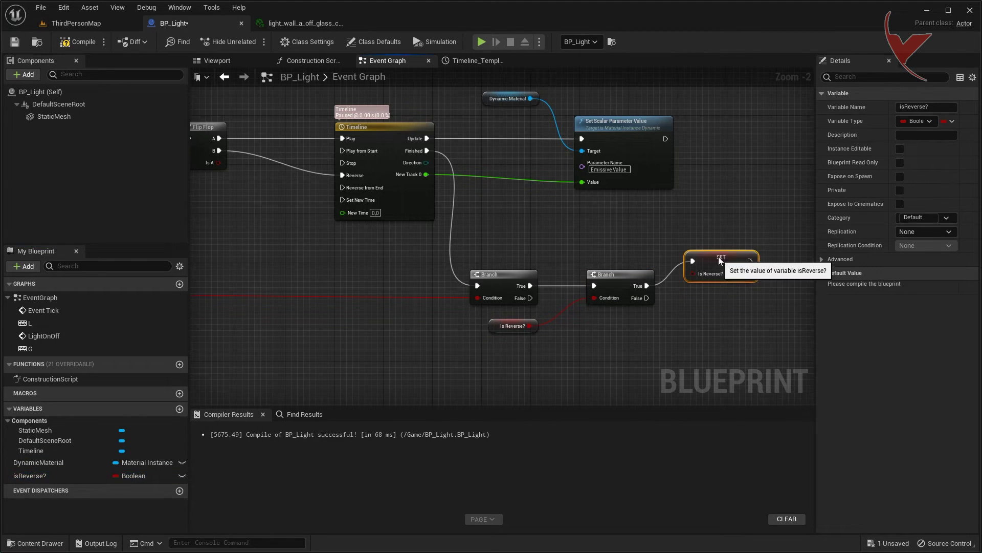
pyautogui.moveTo(719, 258); pyautogui.dragTo(719, 251)
pyautogui.moveTo(24, 477); pyautogui.dragTo(651, 300)
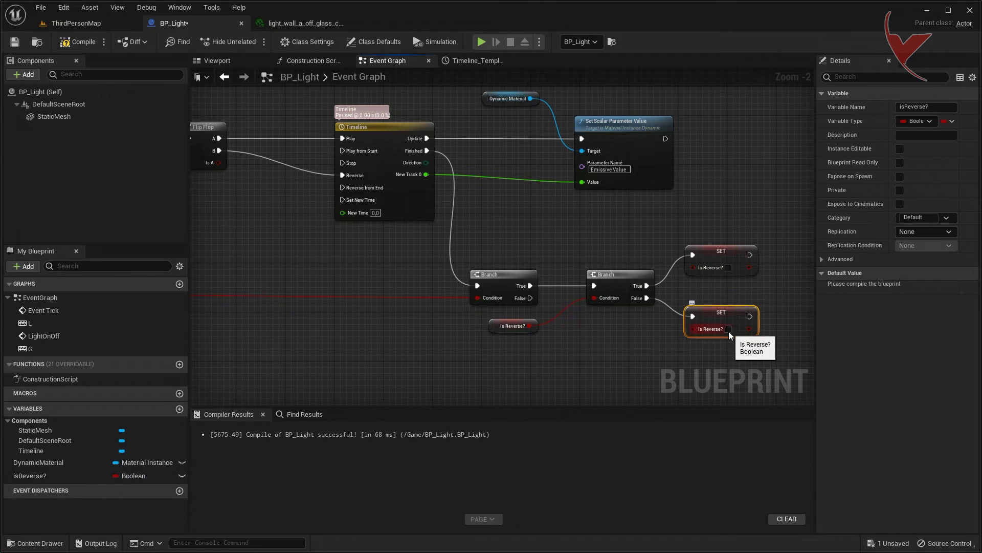
pyautogui.click(728, 329)
# Wire the checked setter to the Timeline's Reverse input, routed below the Branches with reroute points.
pyautogui.moveTo(750, 316)
pyautogui.mouseDown()
pyautogui.moveTo(331, 190)
pyautogui.moveTo(342, 175)
pyautogui.mouseUp()
pyautogui.doubleClick(438, 213)
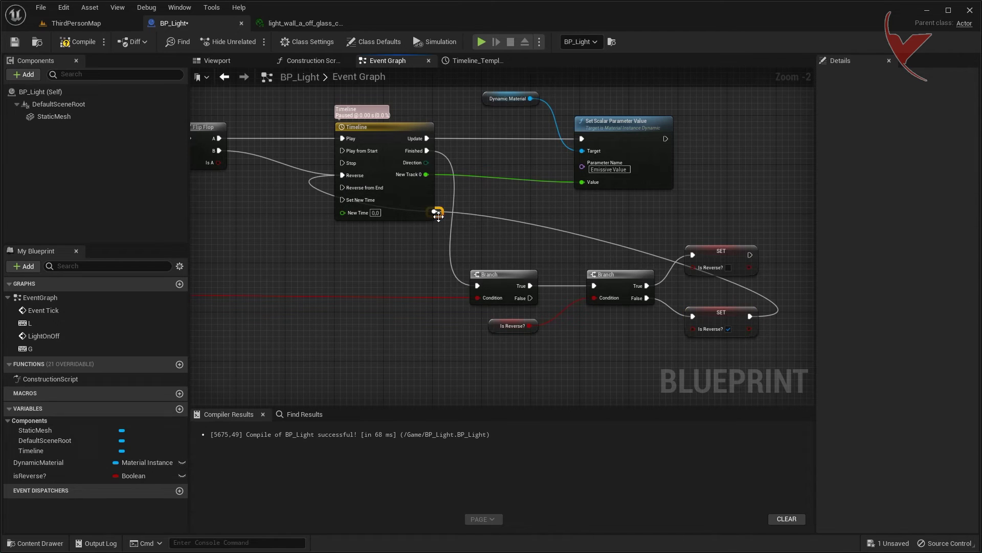
pyautogui.moveTo(439, 216); pyautogui.dragTo(377, 358)
pyautogui.doubleClick(626, 333)
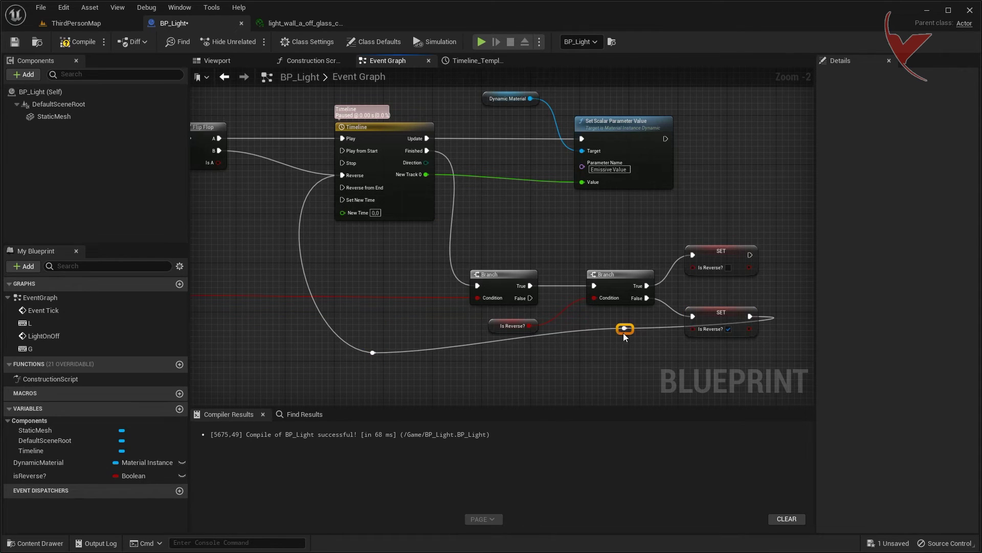
pyautogui.moveTo(624, 332); pyautogui.dragTo(765, 353)
# Wire the upper setter to the Timeline's Play input over reroute points, then return to ThirdPersonMap.
pyautogui.moveTo(751, 255); pyautogui.dragTo(342, 138)
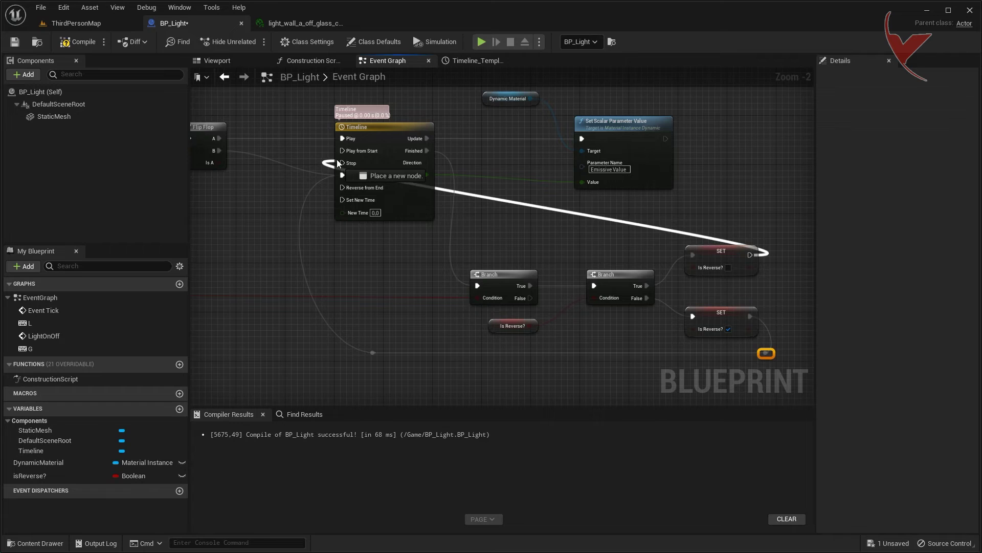
pyautogui.moveTo(392, 209); pyautogui.dragTo(378, 262, button='right')
pyautogui.doubleClick(631, 270)
pyautogui.moveTo(632, 268); pyautogui.dragTo(722, 113)
pyautogui.doubleClick(447, 154)
pyautogui.moveTo(446, 155); pyautogui.dragTo(311, 121)
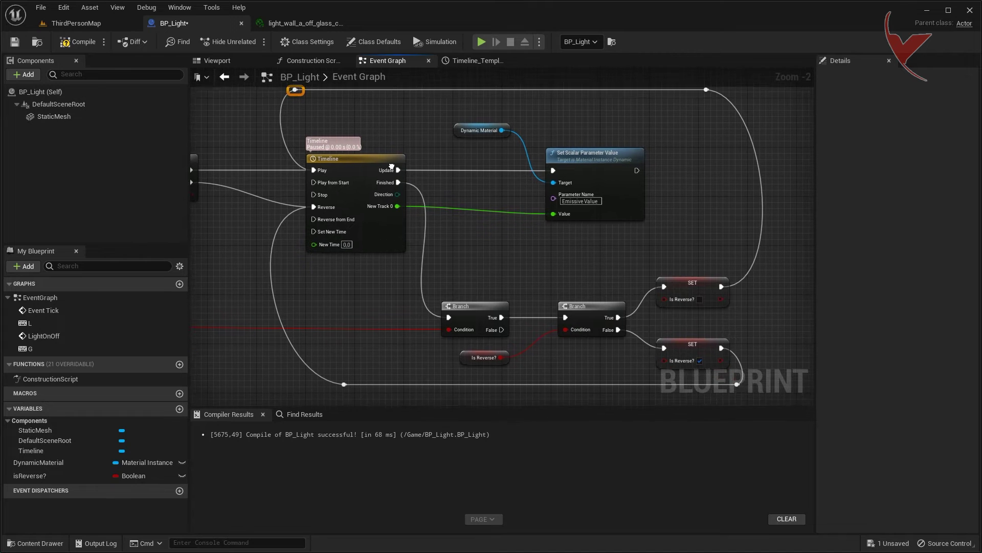
pyautogui.click(90, 24)
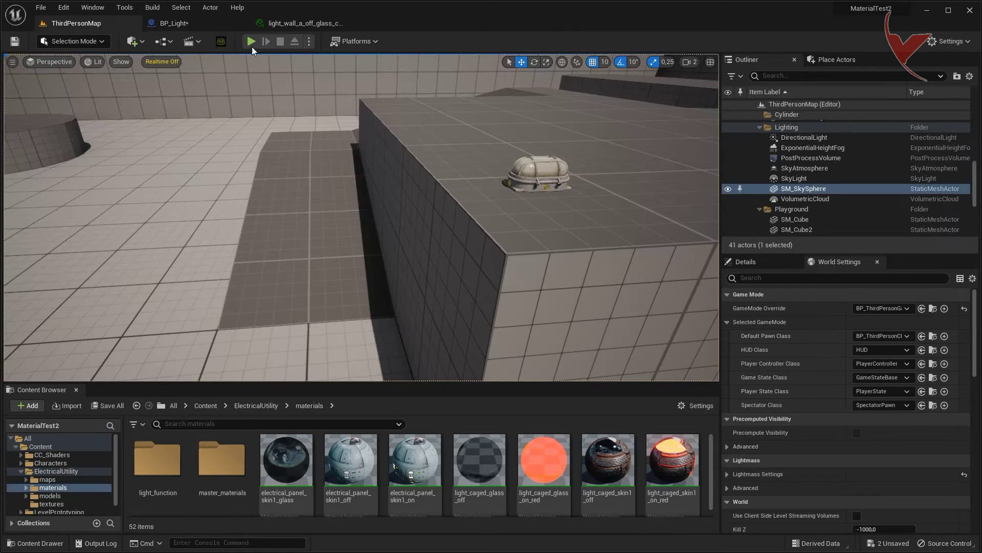
pyautogui.click(253, 41)
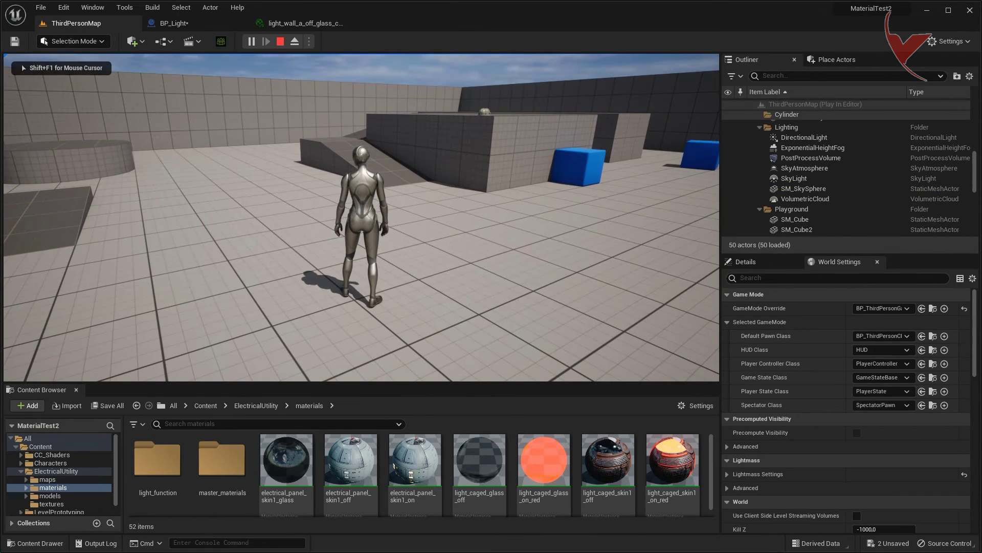
pyautogui.press('w')
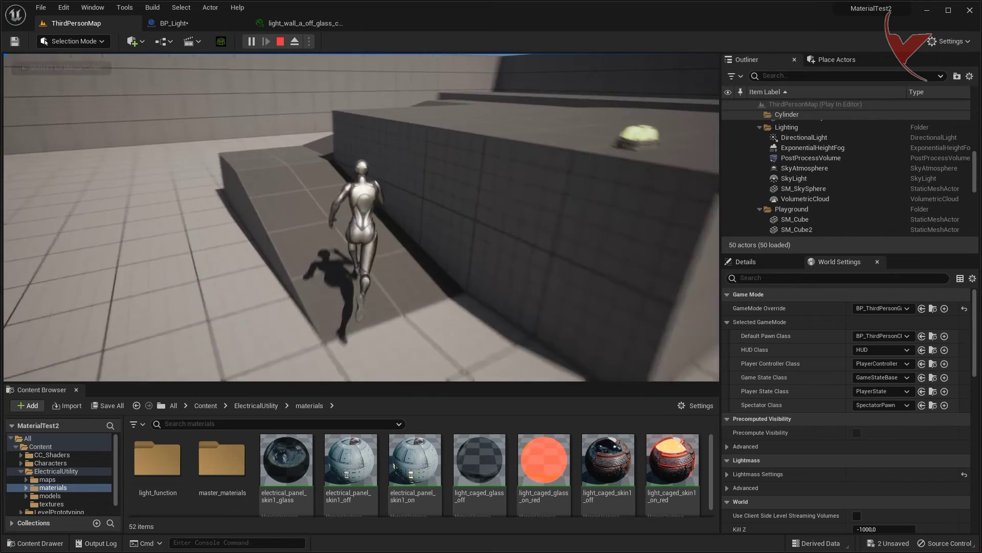
pyautogui.press('w')
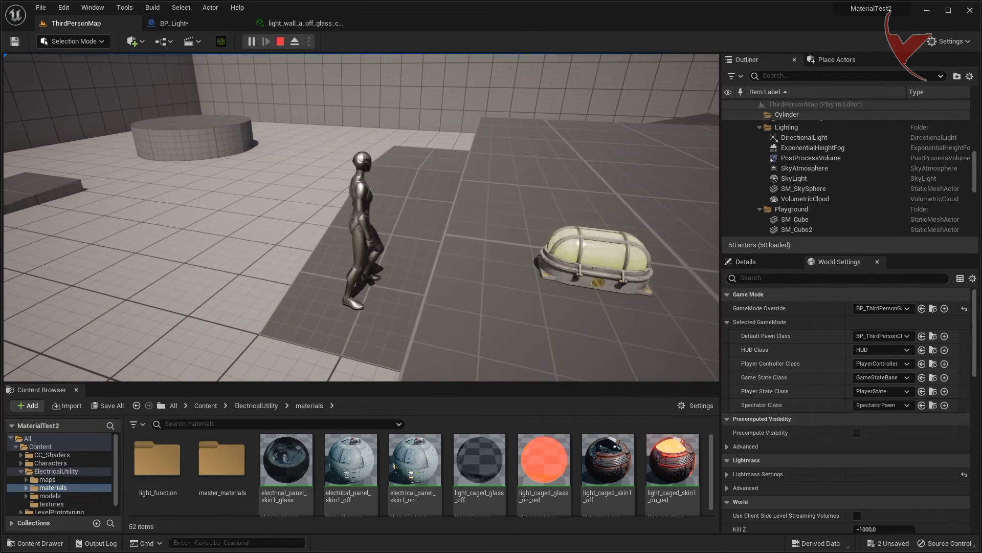
pyautogui.moveTo(362, 217)
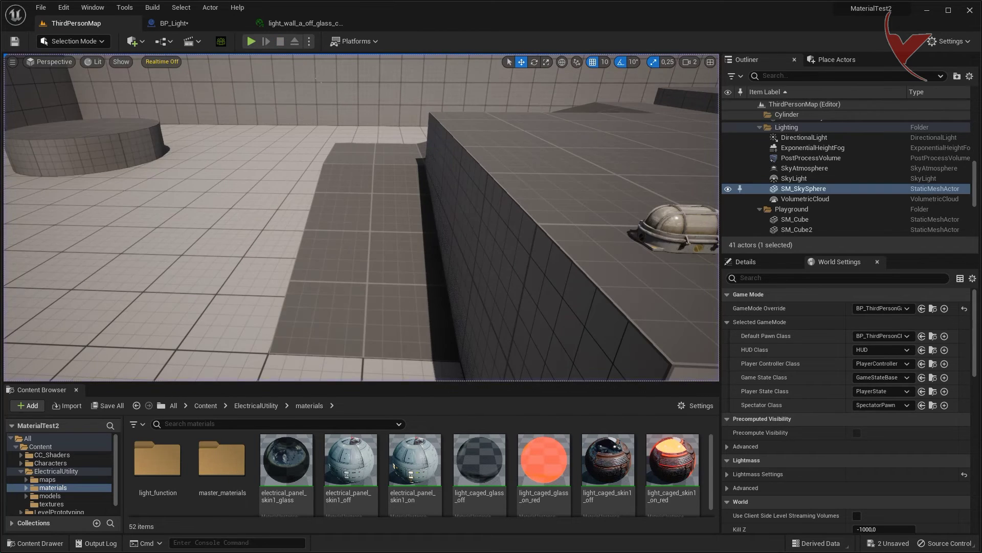
pyautogui.click(233, 23)
# Add a Print String saying "Keyboard G" after both Light on Off calls.
pyautogui.scroll(-3, 449, 251)
pyautogui.moveTo(328, 192)
pyautogui.mouseDown(button='right')
pyautogui.moveTo(453, 247)
pyautogui.moveTo(361, 201)
pyautogui.mouseUp(button='right')
pyautogui.scroll(2, 452, 243)
pyautogui.scroll(2, 453, 247)
pyautogui.moveTo(454, 201); pyautogui.dragTo(531, 203)
pyautogui.write('pri')
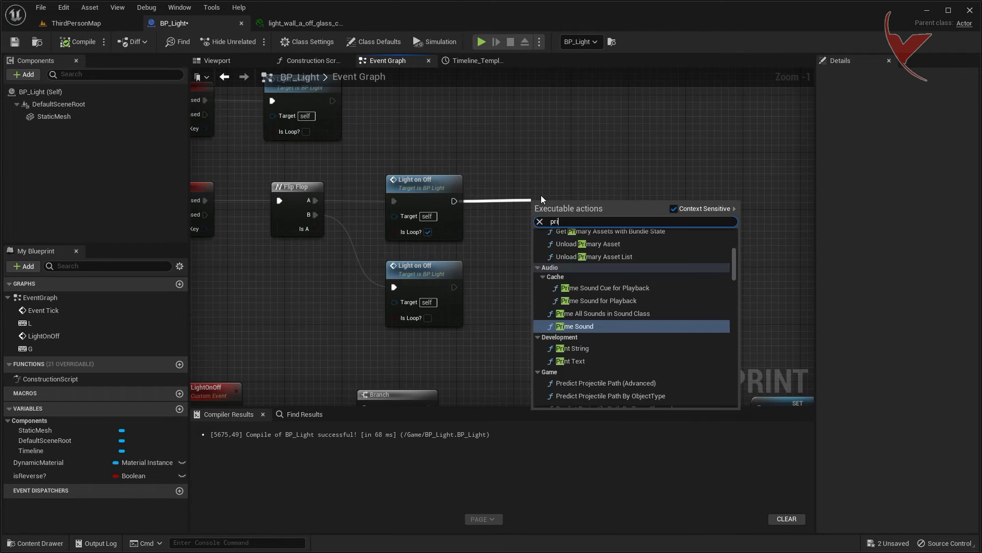
pyautogui.write('nt st')
pyautogui.click(595, 247)
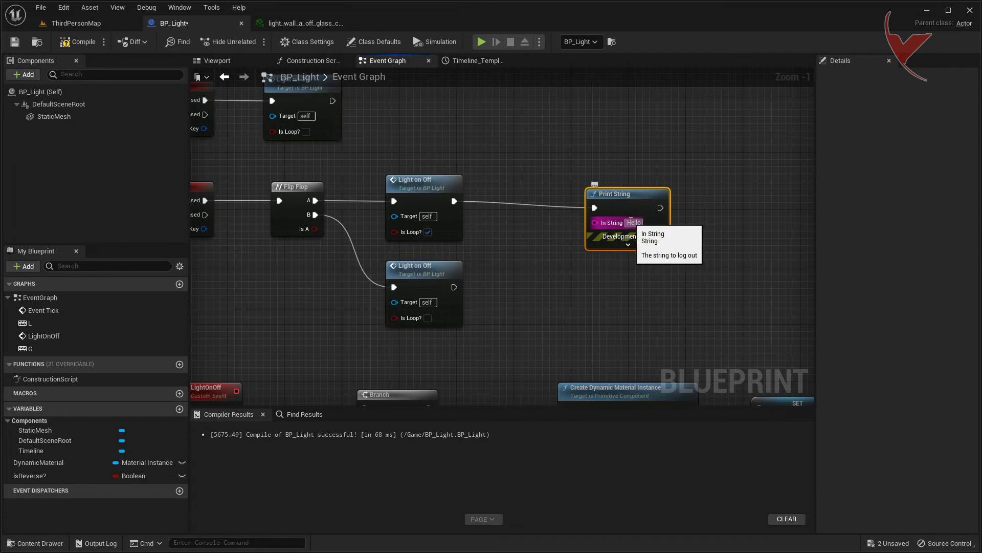
pyautogui.write('Keyboard G')
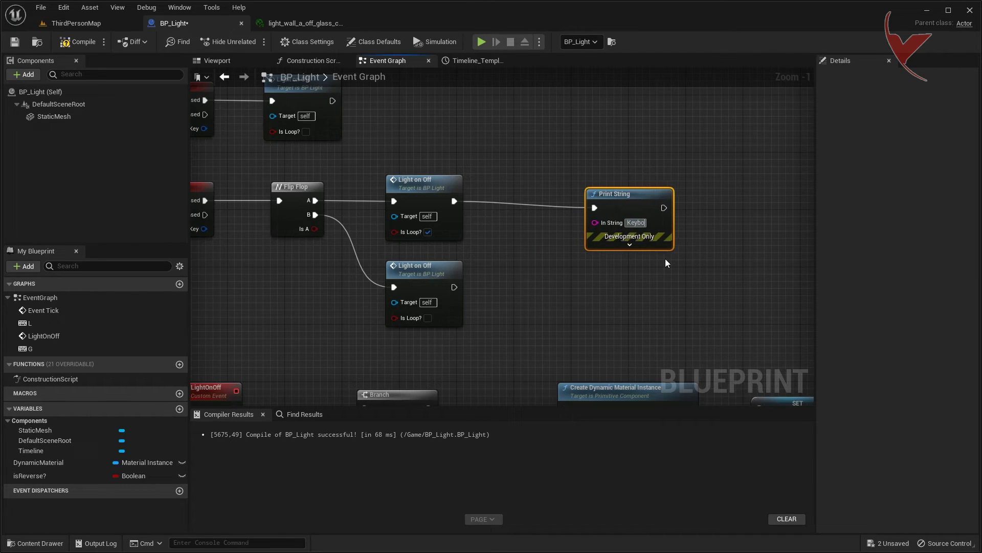
pyautogui.click(643, 265)
pyautogui.moveTo(455, 287); pyautogui.dragTo(594, 207)
# Make the Print String text colour fully saturated red and start playing ThirdPersonMap.
pyautogui.click(637, 245)
pyautogui.click(634, 268)
pyautogui.click(737, 358)
pyautogui.click(762, 335)
pyautogui.moveTo(763, 336); pyautogui.dragTo(768, 310)
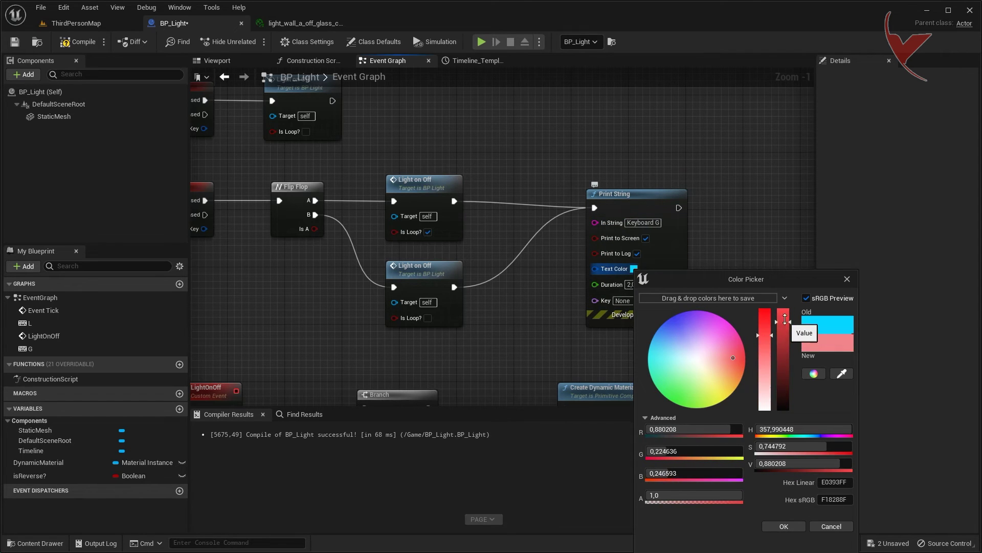
pyautogui.click(791, 527)
pyautogui.click(88, 25)
pyautogui.click(257, 43)
# Walk toward the lamp wall, end the play test, and bring BP_Light's Timeline nodes into view.
pyautogui.press('w')
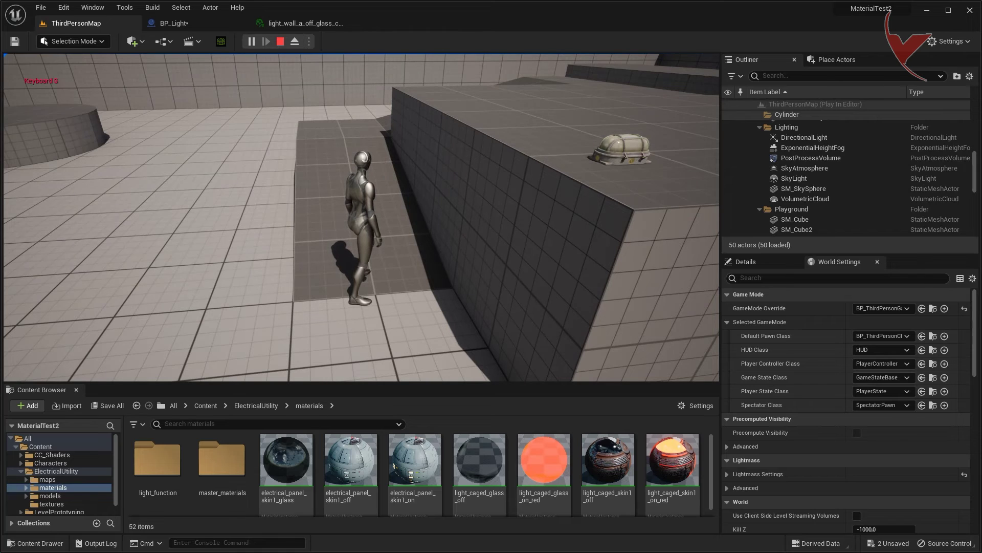
pyautogui.press('Escape')
pyautogui.click(172, 23)
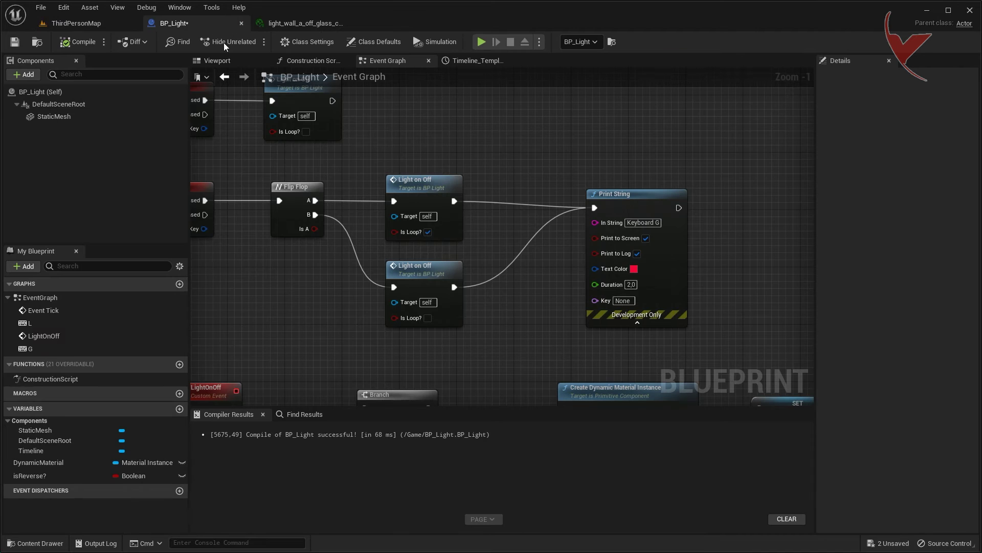
pyautogui.scroll(-3, 637, 322)
pyautogui.moveTo(543, 257); pyautogui.dragTo(192, 259, button='right')
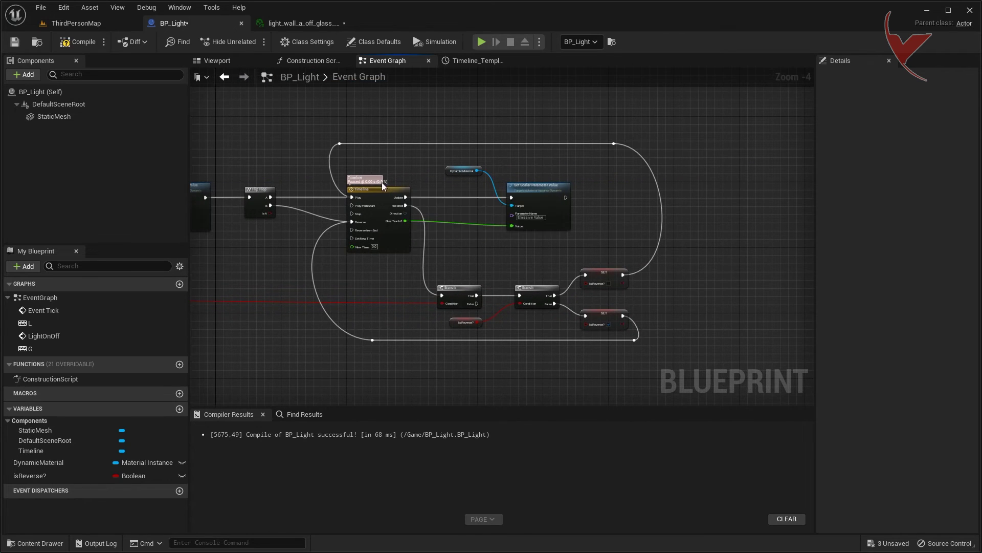
pyautogui.scroll(1, 383, 183)
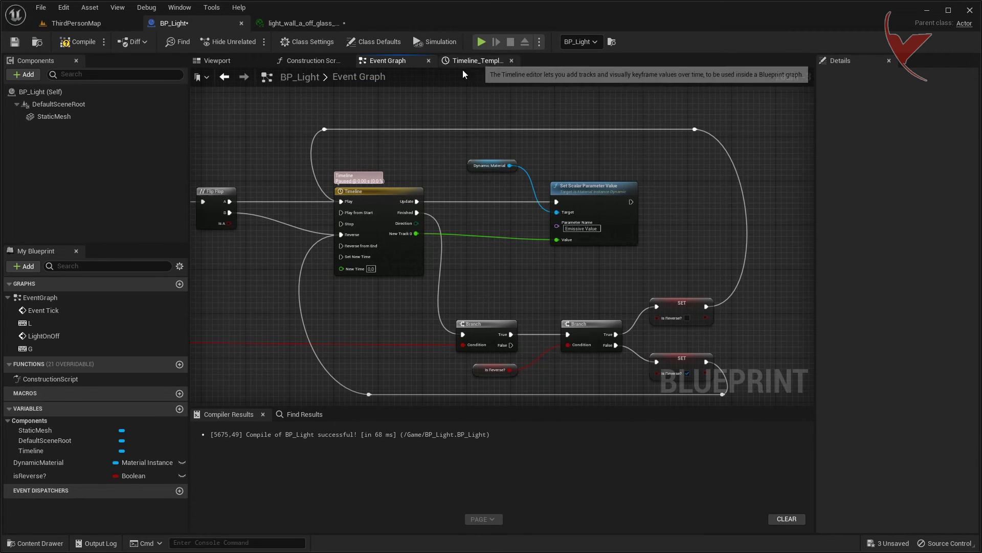
# Set the light Timeline's length to 0.30 seconds.
pyautogui.click(466, 61)
pyautogui.click(285, 90)
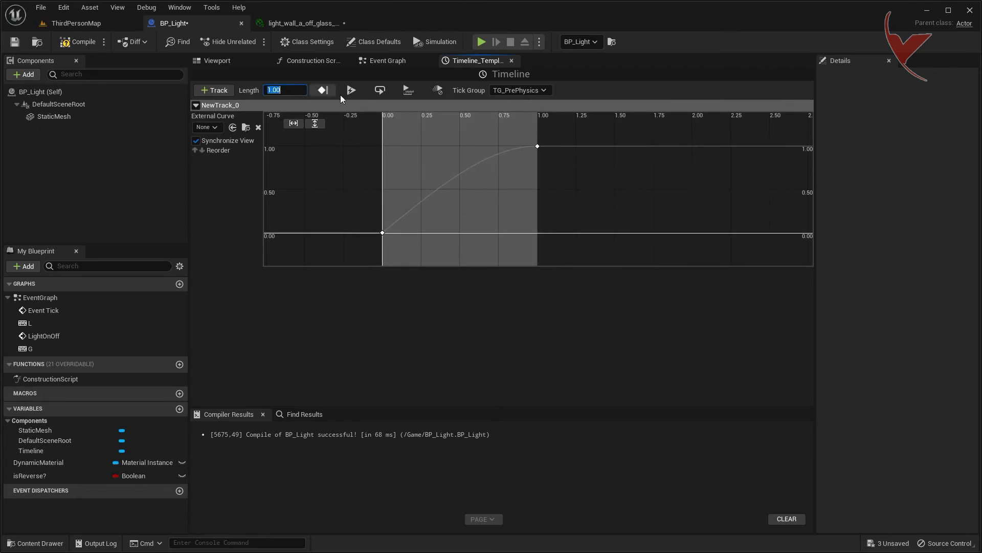
pyautogui.write('0')
pyautogui.press('Return')
pyautogui.click(292, 89)
pyautogui.write('.3')
pyautogui.press('Return')
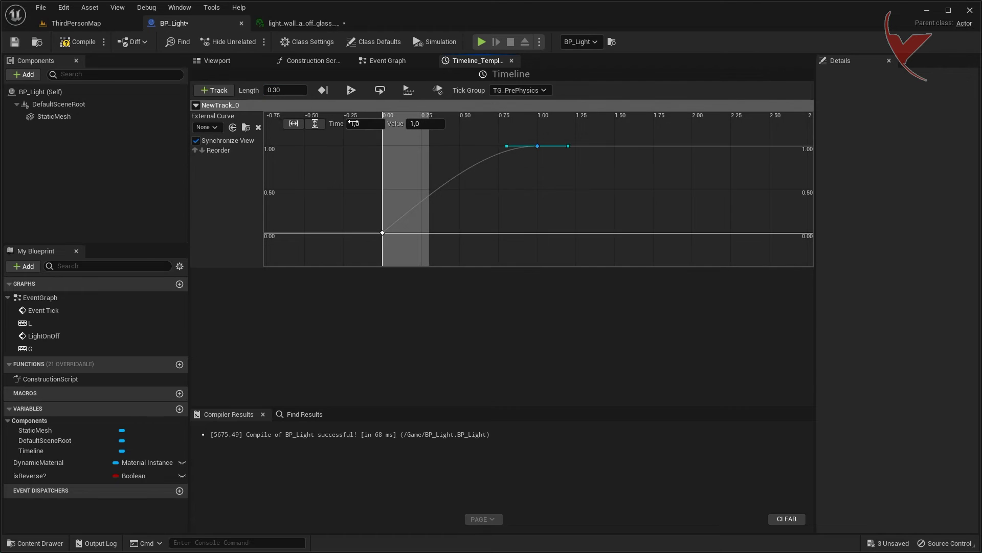
# Move the end key to 0.3 and give the curve keys Linear interpolation.
pyautogui.write('0')
pyautogui.press('Return')
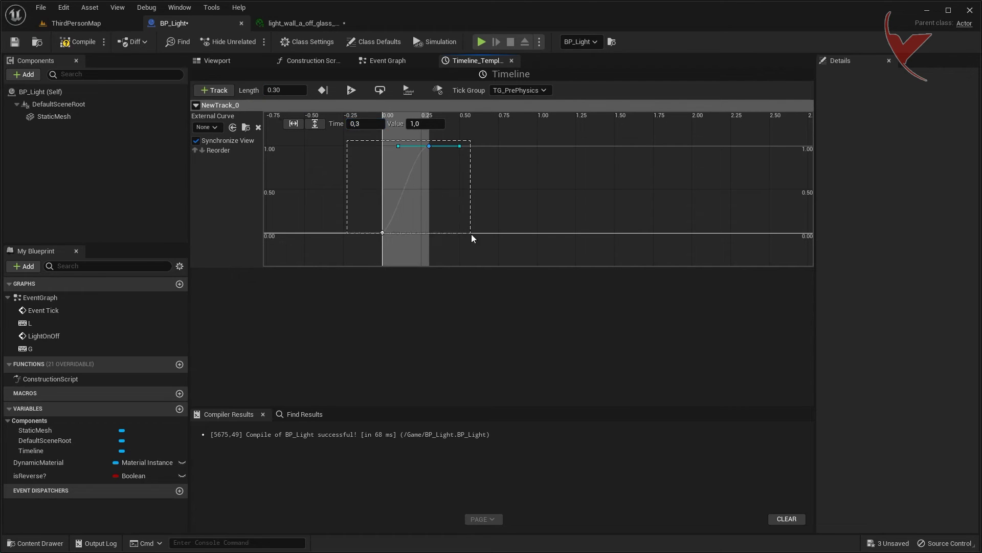
pyautogui.moveTo(472, 234); pyautogui.dragTo(474, 238)
pyautogui.rightClick(429, 147)
pyautogui.click(441, 207)
pyautogui.click(548, 189)
# Play-test the level, running the character toward the wall.
pyautogui.hotkey('alt', 'p')
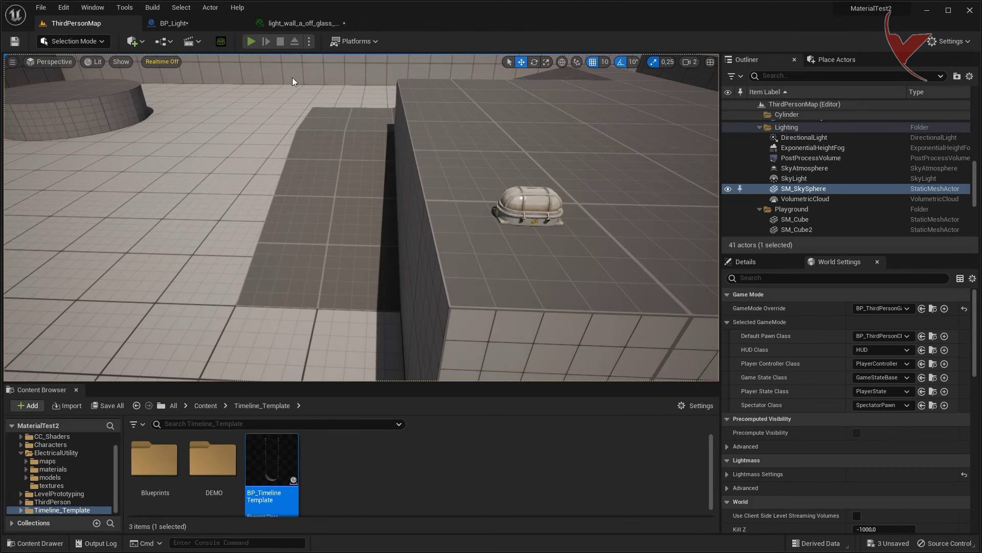
pyautogui.press('w')
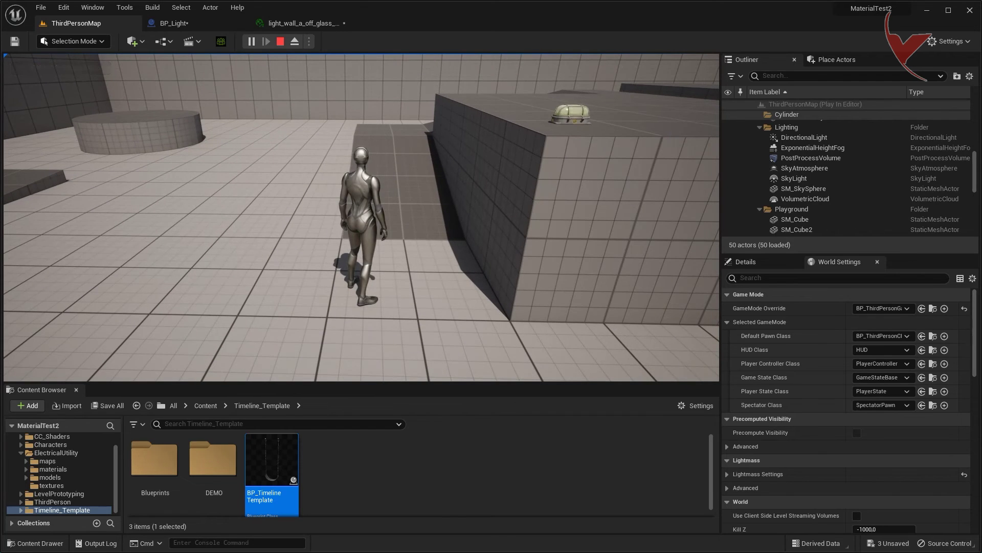
pyautogui.press('Escape')
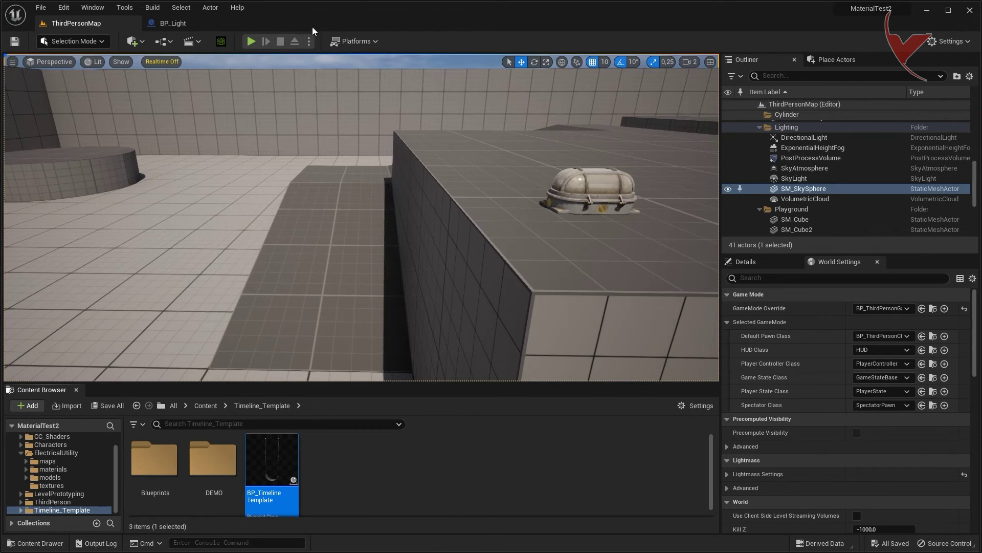
# Mount the lamp on the block's side wall, rotated 90° to face outward.
pyautogui.click(353, 162)
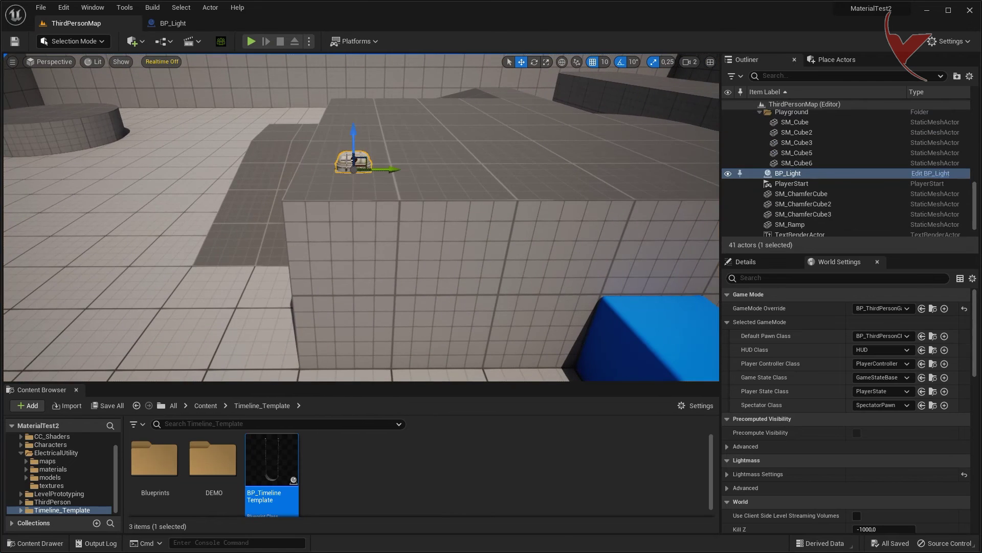
pyautogui.moveTo(417, 138); pyautogui.dragTo(376, 187)
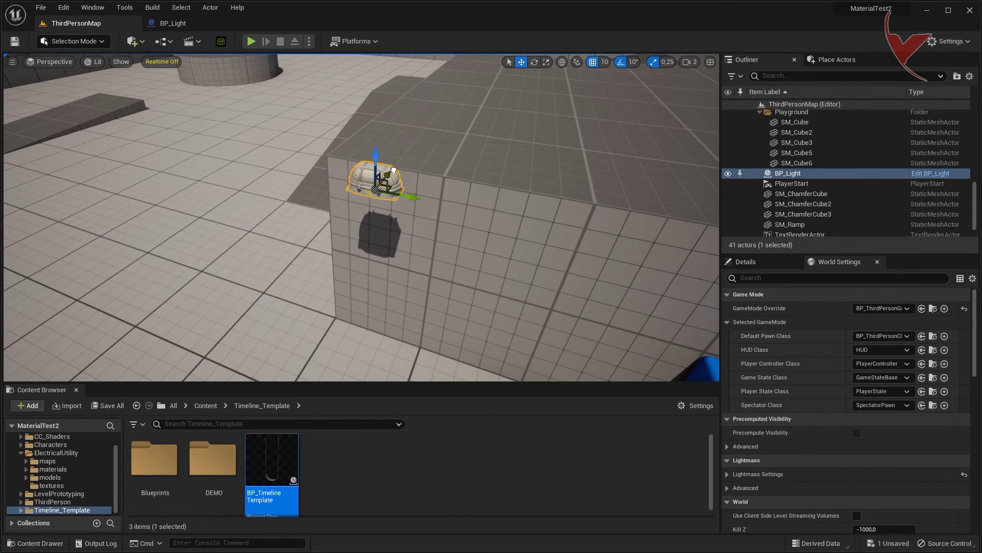
pyautogui.click(534, 61)
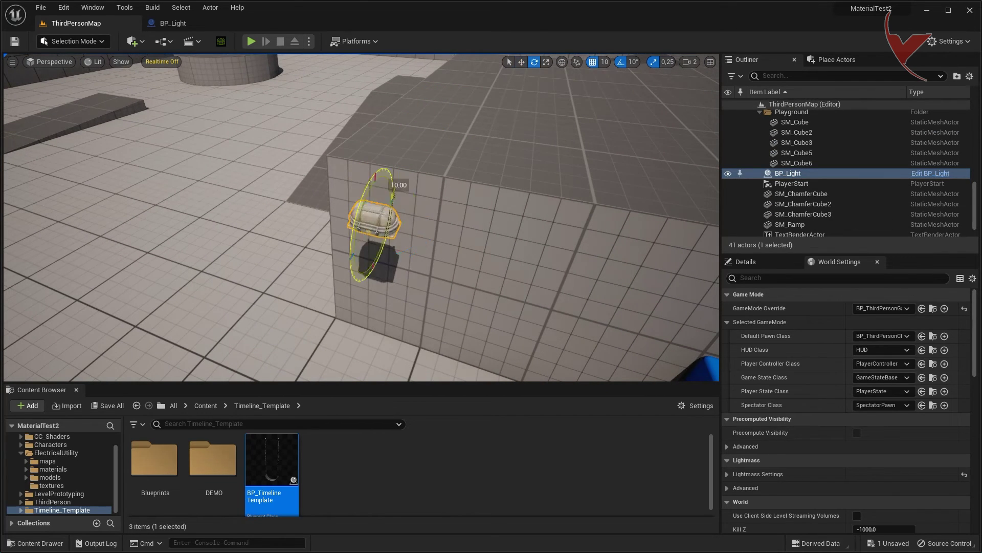
pyautogui.moveTo(376, 172); pyautogui.dragTo(393, 175)
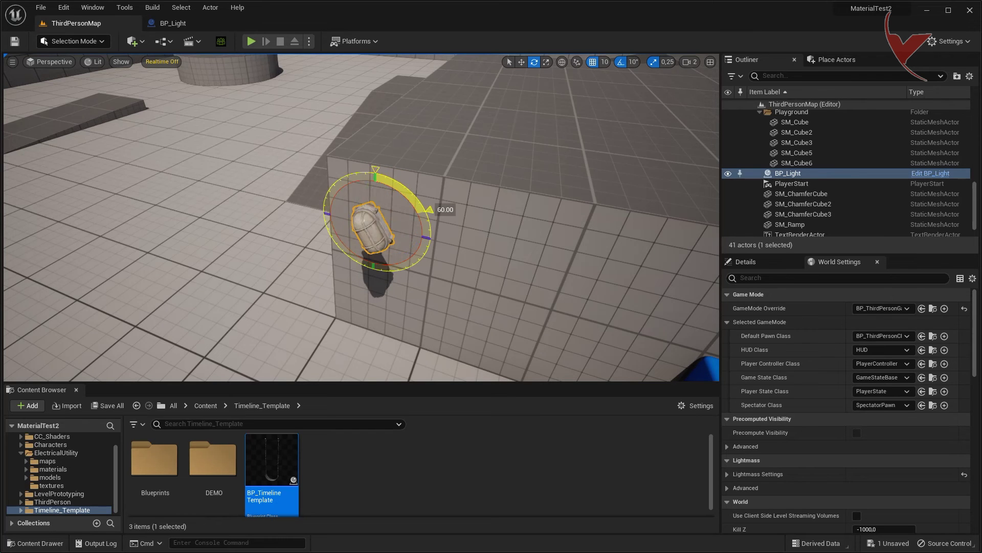
pyautogui.click(521, 62)
pyautogui.moveTo(460, 169); pyautogui.dragTo(481, 164, button='right')
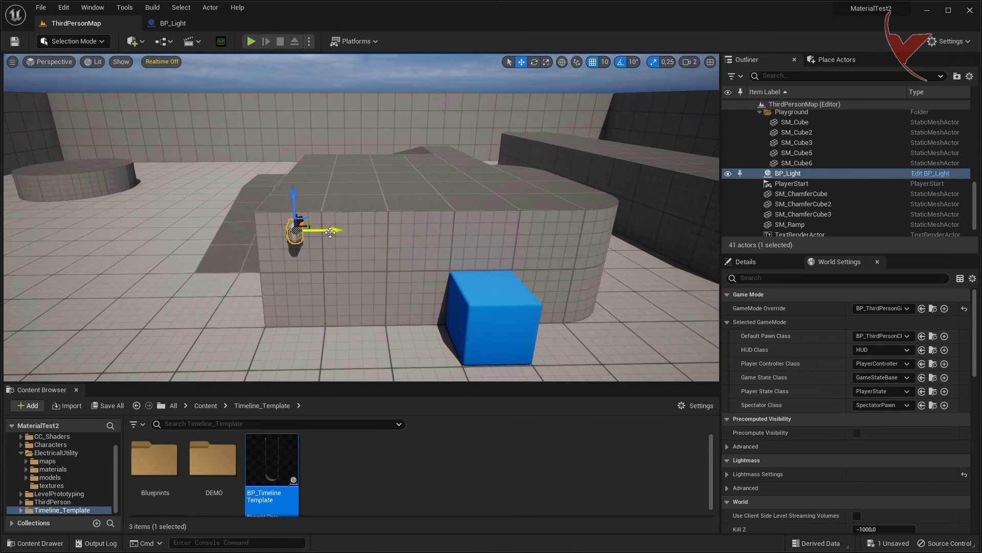
# Delete the blue cube and Alt-drag copies of the lamp along the wall.
pyautogui.click(498, 297)
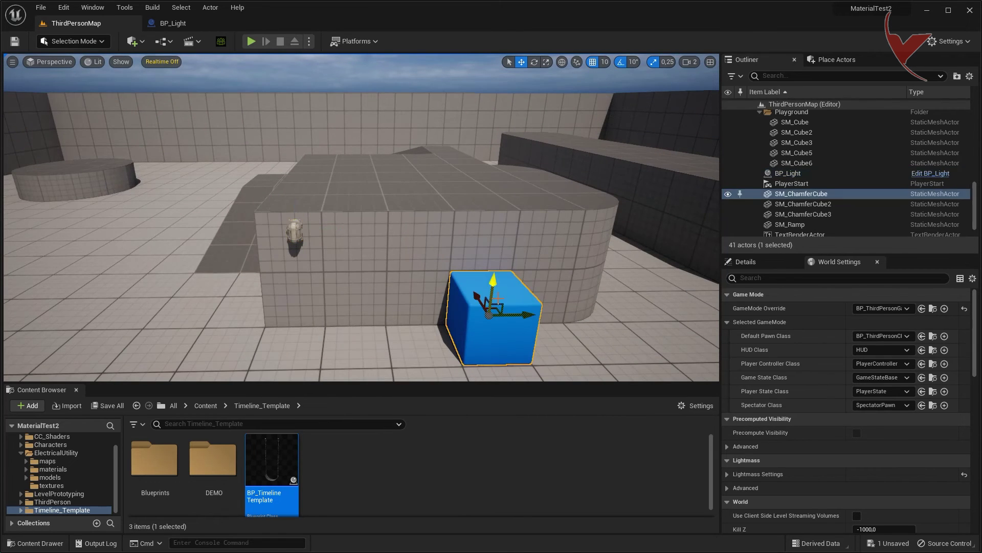
pyautogui.press('Delete')
pyautogui.keyDown('alt'); pyautogui.moveTo(333, 231); pyautogui.dragTo(578, 232); pyautogui.keyUp('alt')
pyautogui.click(173, 23)
# Add an Event BeginPlay node below the Flip Flop to drive Light on Off.
pyautogui.scroll(-8, 365, 174)
pyautogui.scroll(3, 344, 165)
pyautogui.scroll(4, 385, 175)
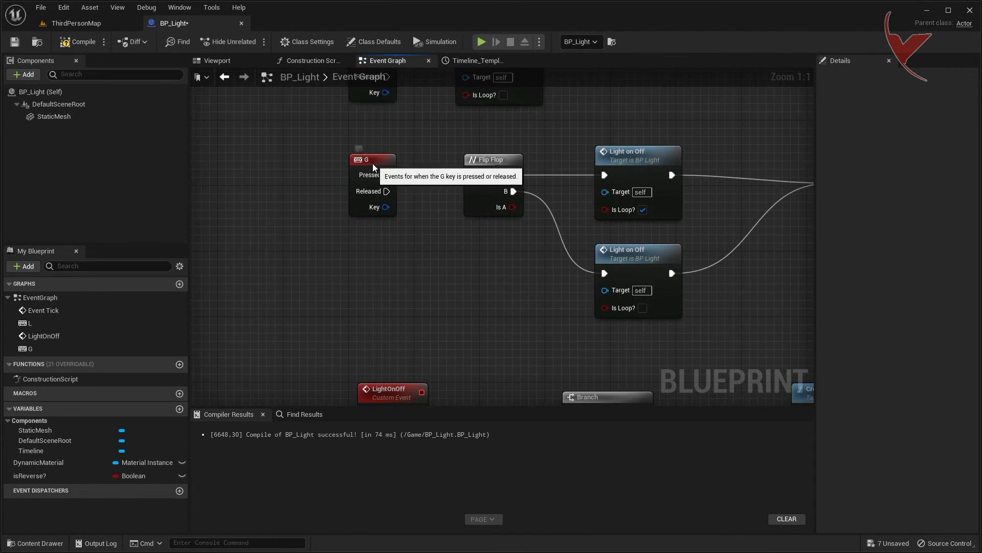
pyautogui.moveTo(373, 163); pyautogui.dragTo(216, 190)
pyautogui.rightClick(313, 221)
pyautogui.write('event begin')
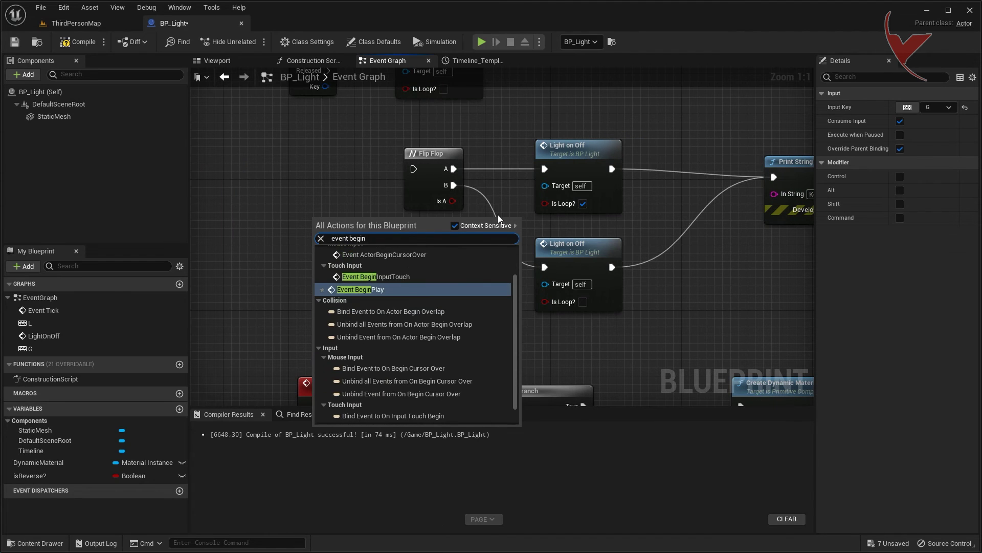
pyautogui.click(374, 292)
pyautogui.moveTo(383, 243)
pyautogui.mouseDown()
pyautogui.moveTo(427, 266)
pyautogui.moveTo(374, 248)
pyautogui.mouseUp()
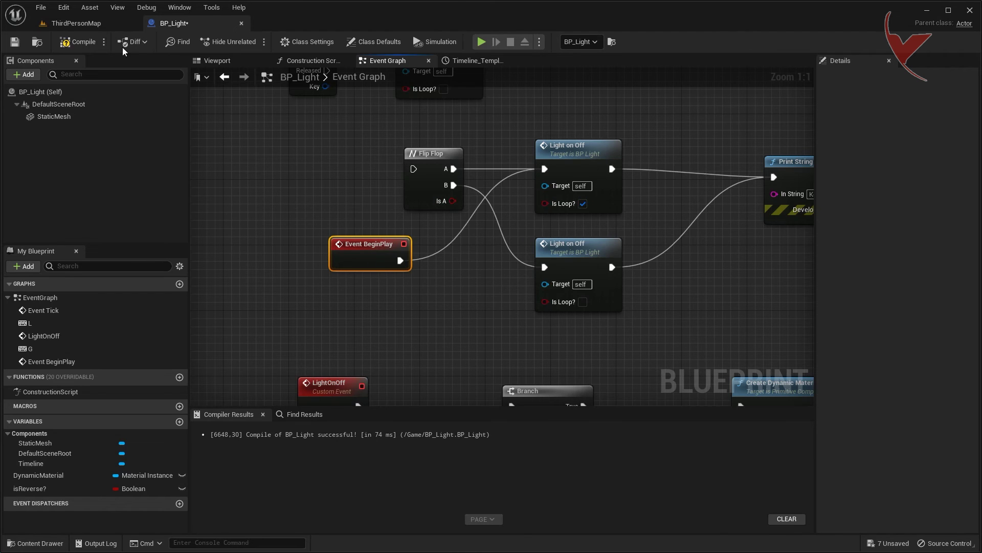
# Play ThirdPersonMap and walk to the wall to see the lamps glowing.
pyautogui.click(77, 23)
pyautogui.click(251, 41)
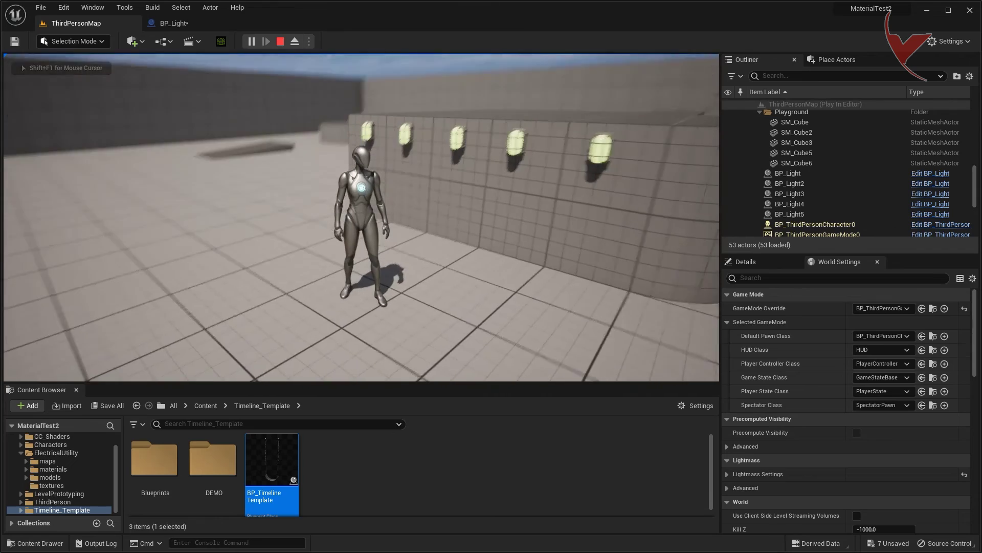
pyautogui.press('w')
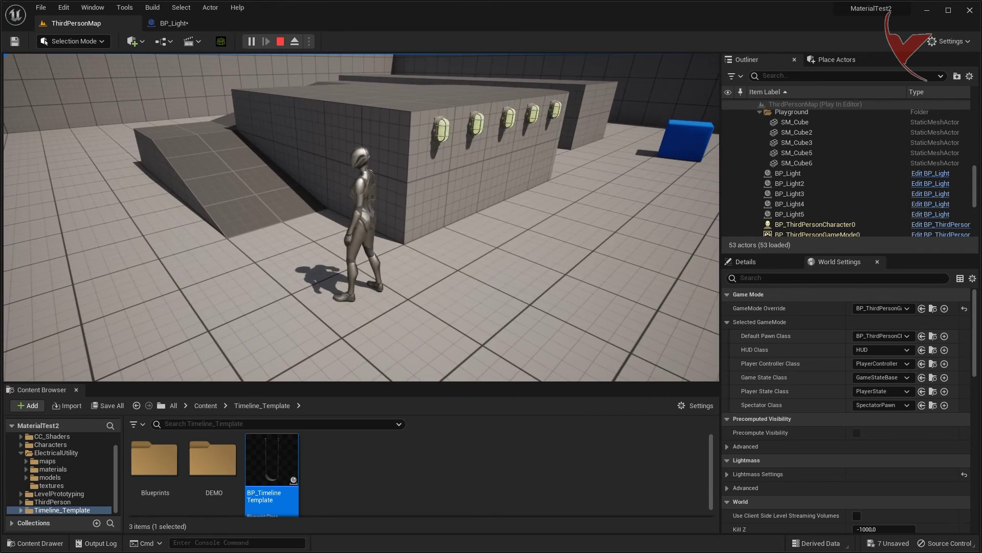
pyautogui.press('Escape')
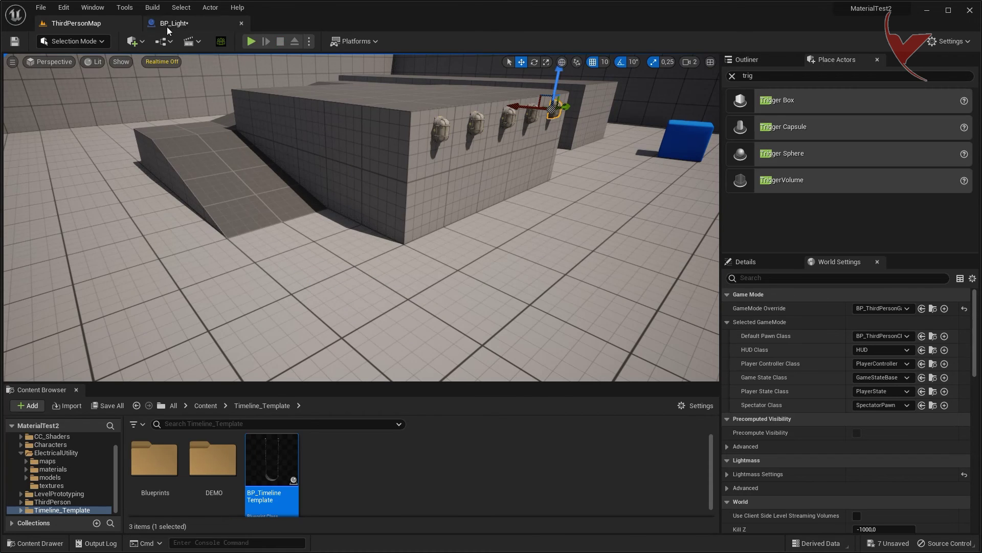
# Add a Box Collision component under BP_Light's StaticMesh and inspect it in the preview.
pyautogui.click(171, 23)
pyautogui.click(217, 61)
pyautogui.click(54, 116)
pyautogui.click(23, 74)
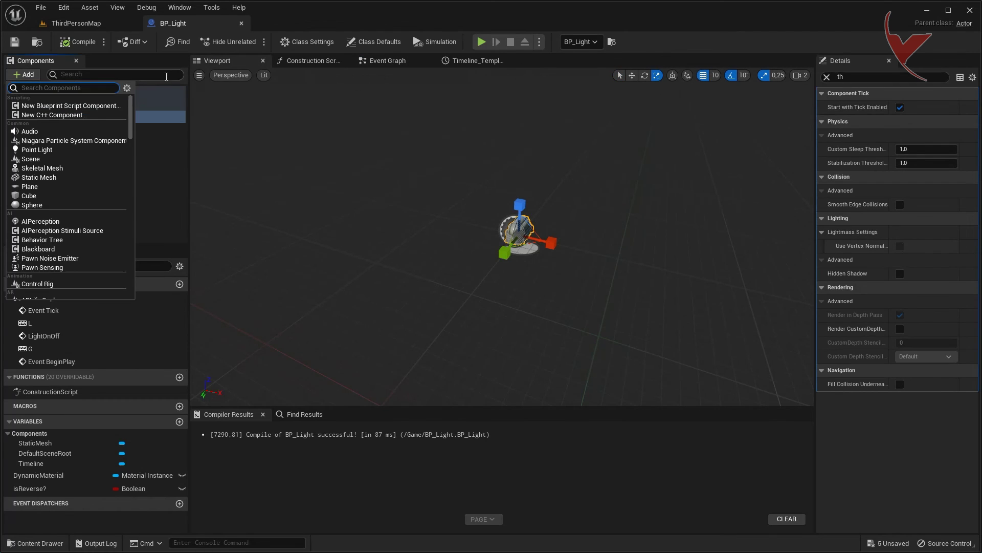
pyautogui.write('box')
pyautogui.click(55, 114)
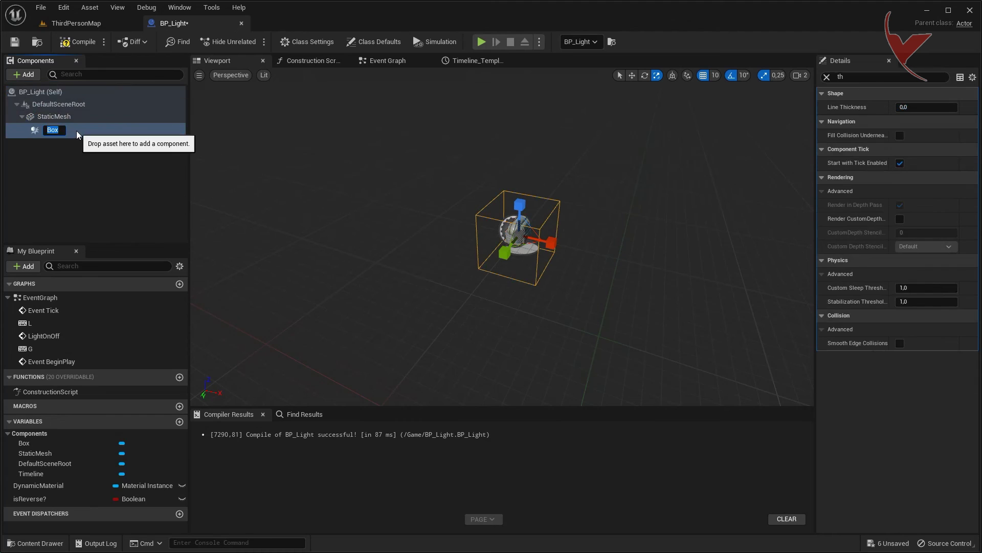
pyautogui.moveTo(361, 191); pyautogui.dragTo(328, 191, button='right')
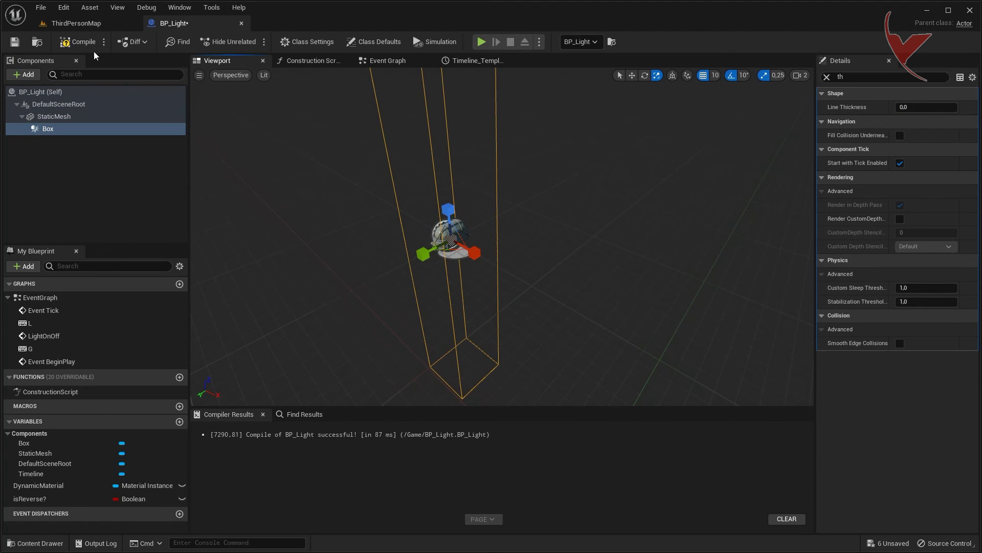
# Compare the box volumes around the lamps in ThirdPersonMap with the blueprint preview.
pyautogui.click(75, 23)
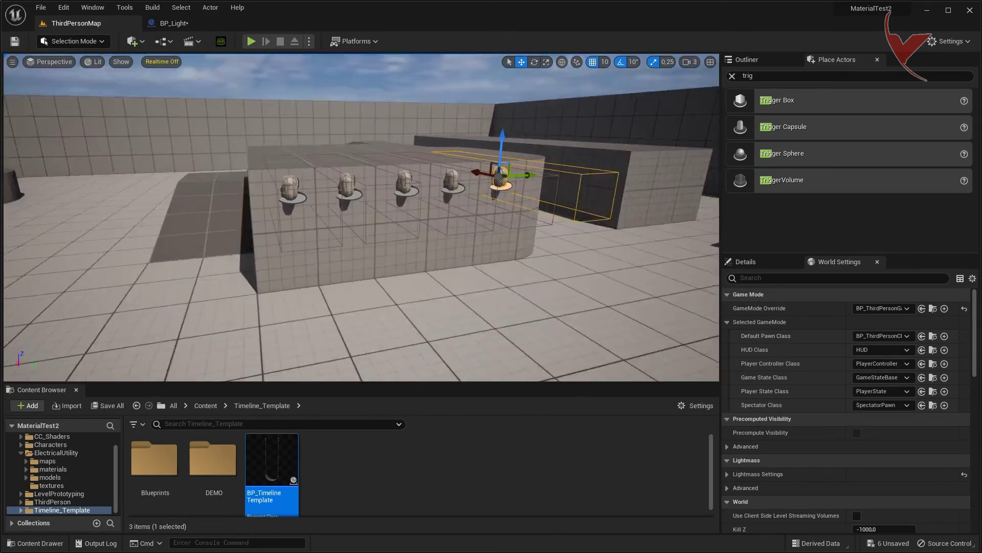
pyautogui.moveTo(361, 218); pyautogui.dragTo(353, 245, button='right')
pyautogui.click(176, 23)
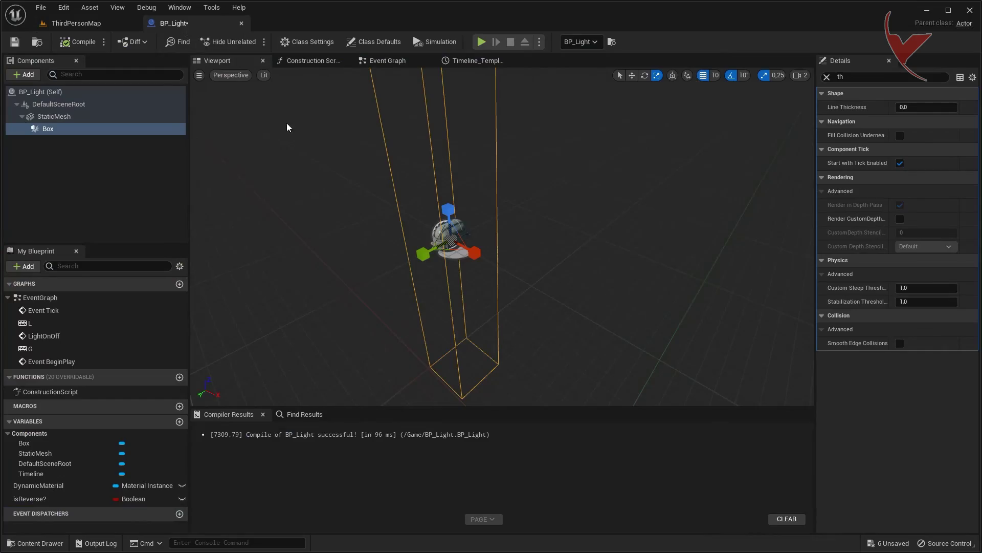
pyautogui.moveTo(285, 126); pyautogui.dragTo(300, 150, button='right')
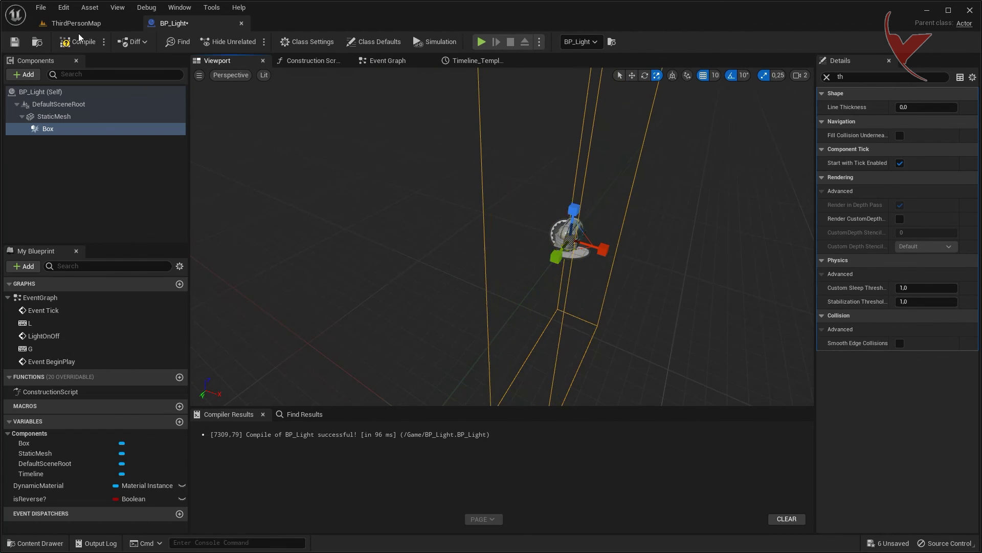
pyautogui.click(65, 22)
pyautogui.moveTo(358, 215); pyautogui.dragTo(368, 220, button='right')
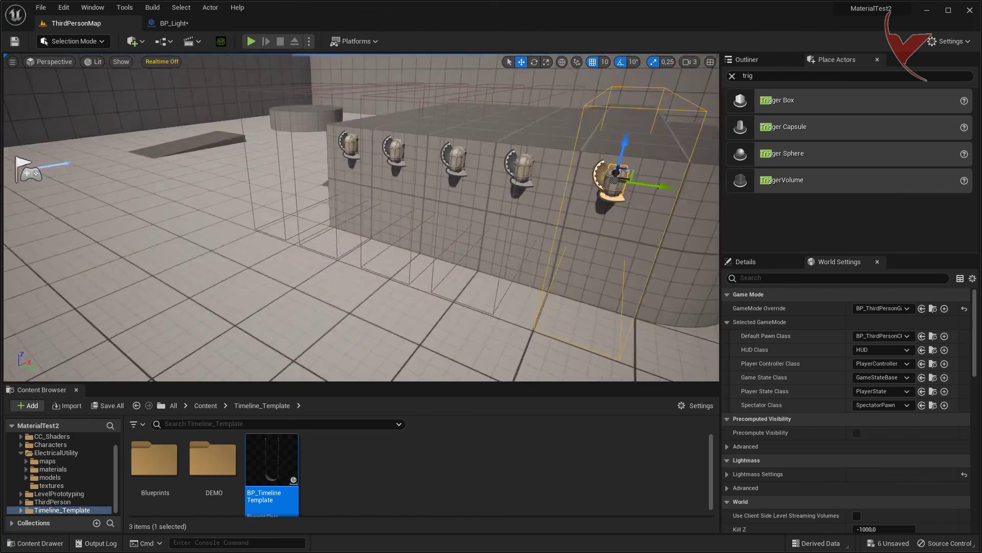
# Back in BP_Light, add On Component Begin Overlap and End Overlap events for the Box.
pyautogui.click(174, 23)
pyautogui.scroll(-10, 975, 131)
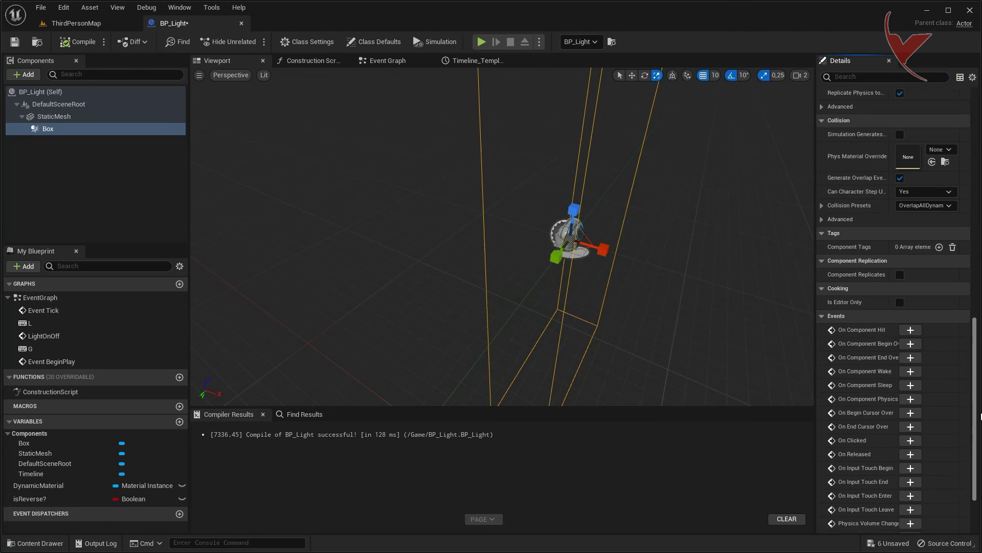
pyautogui.click(908, 348)
pyautogui.scroll(-4, 693, 235)
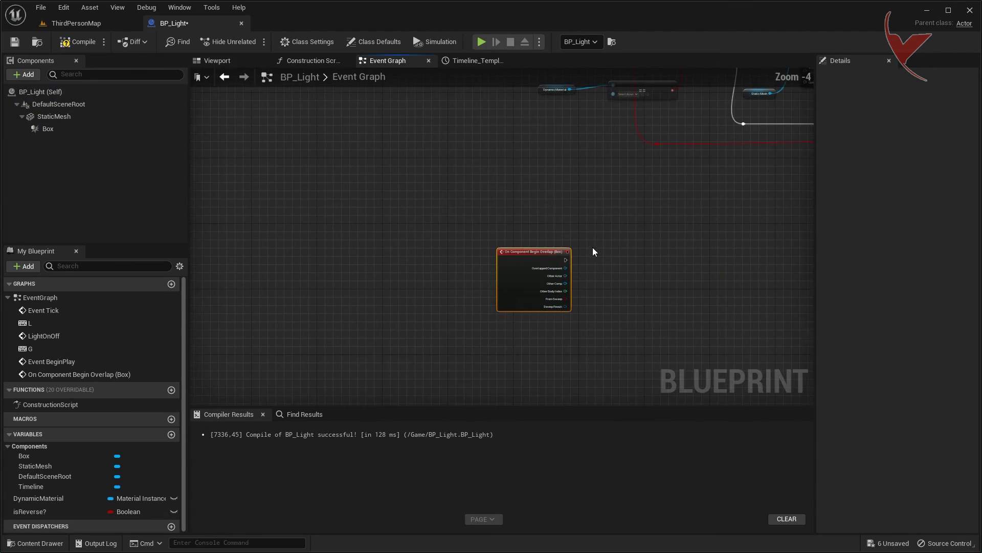
pyautogui.click(47, 128)
pyautogui.click(908, 362)
# Paste two Light on Off calls beside the overlap events, wiring End Overlap to one.
pyautogui.scroll(4, 560, 203)
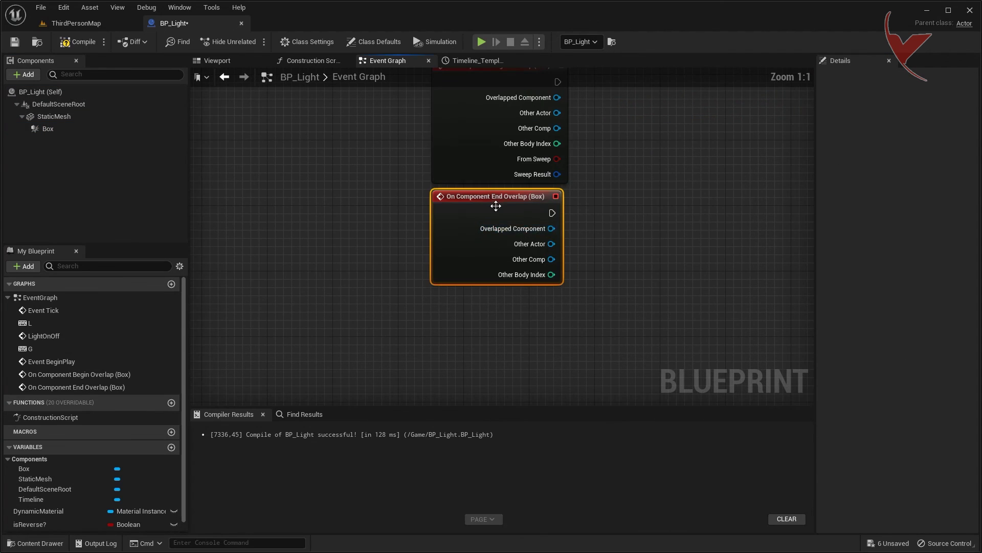
pyautogui.scroll(-7, 563, 203)
pyautogui.moveTo(592, 188); pyautogui.dragTo(559, 236, button='right')
pyautogui.scroll(6, 559, 237)
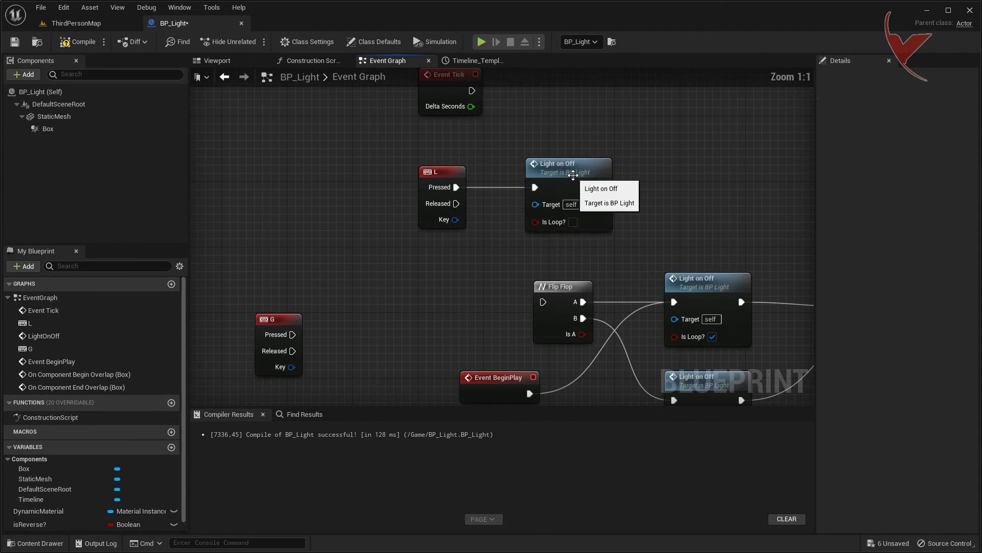
pyautogui.moveTo(592, 351); pyautogui.dragTo(564, 233, button='right')
pyautogui.moveTo(530, 171); pyautogui.dragTo(581, 32, button='right')
pyautogui.hotkey('ctrl', 'v')
pyautogui.moveTo(550, 204); pyautogui.dragTo(569, 145)
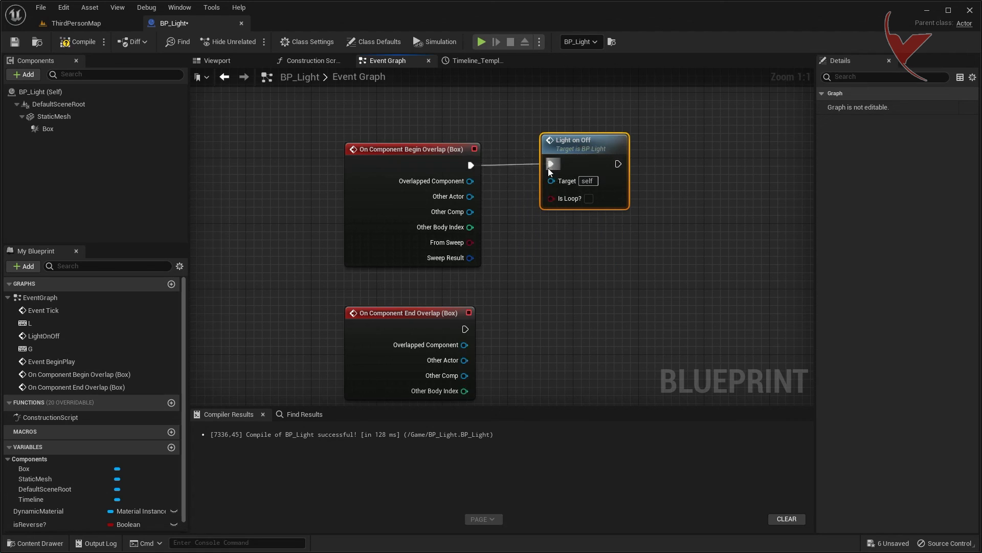
pyautogui.hotkey('ctrl', 'v')
pyautogui.moveTo(492, 322)
pyautogui.mouseDown()
pyautogui.moveTo(571, 311)
pyautogui.moveTo(551, 335)
pyautogui.mouseUp()
pyautogui.moveTo(571, 331); pyautogui.dragTo(575, 322)
pyautogui.moveTo(517, 126)
pyautogui.mouseDown()
pyautogui.moveTo(550, 307)
pyautogui.moveTo(738, 307)
pyautogui.mouseUp()
# Insert a Cast To Character after Begin Overlap, feed Other Actor into it, and duplicate the cast.
pyautogui.moveTo(470, 164); pyautogui.dragTo(554, 161)
pyautogui.write('cast to char')
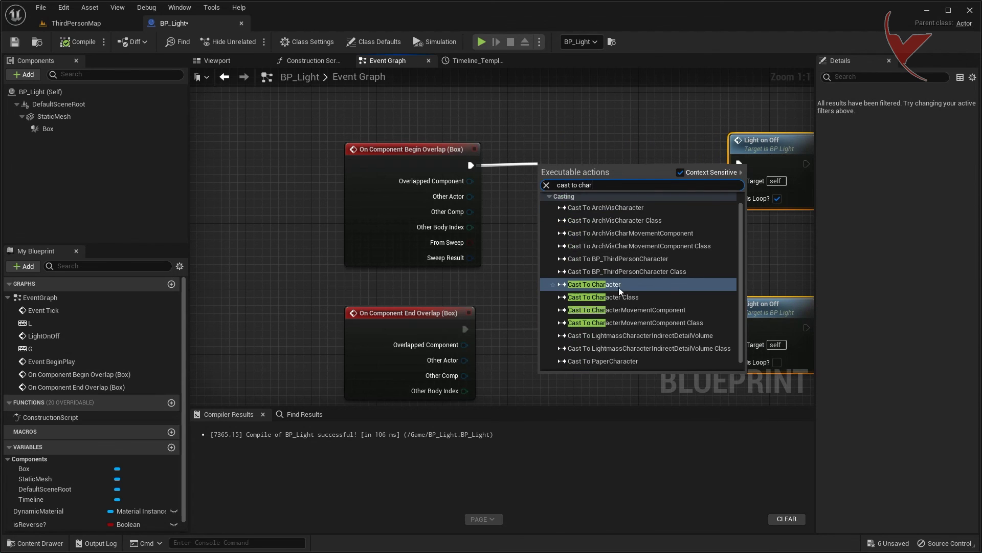
pyautogui.click(619, 285)
pyautogui.moveTo(470, 197); pyautogui.dragTo(564, 181)
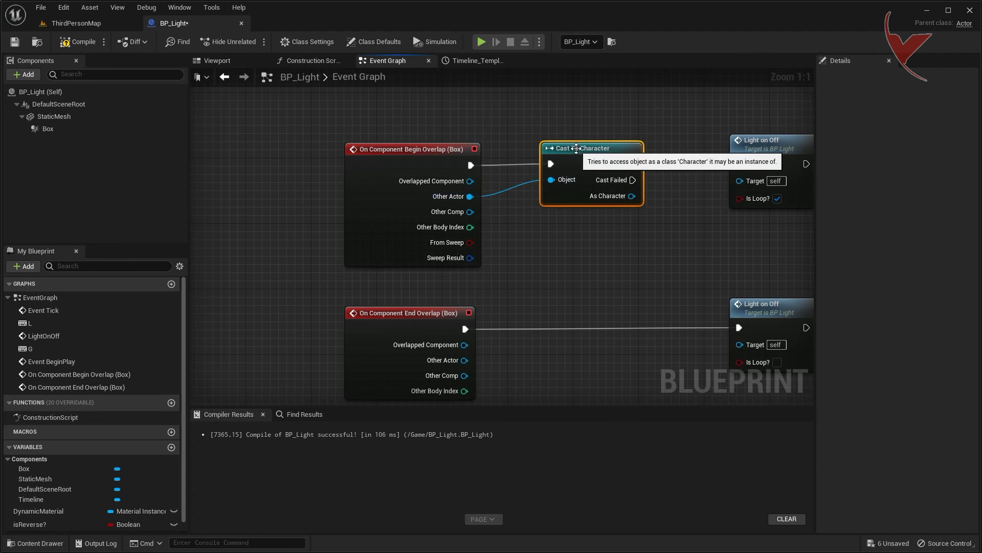
pyautogui.hotkey('ctrl', 'v')
pyautogui.moveTo(477, 333); pyautogui.dragTo(475, 251, button='right')
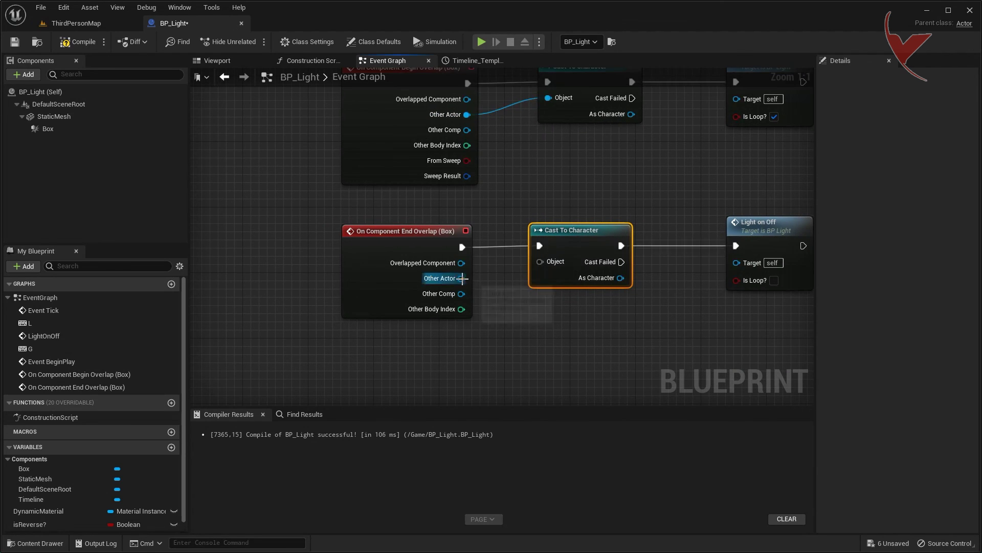
pyautogui.scroll(-5, 537, 262)
pyautogui.scroll(3, 439, 227)
pyautogui.scroll(2, 438, 226)
# Play ThirdPersonMap and walk the character forward along the wall lamps.
pyautogui.hotkey('alt', 'p')
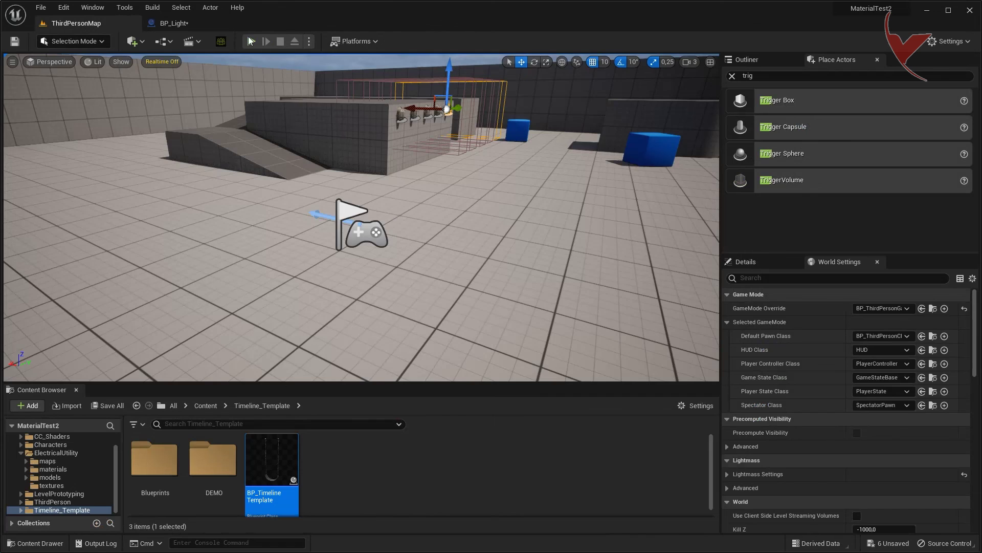
pyautogui.press('w')
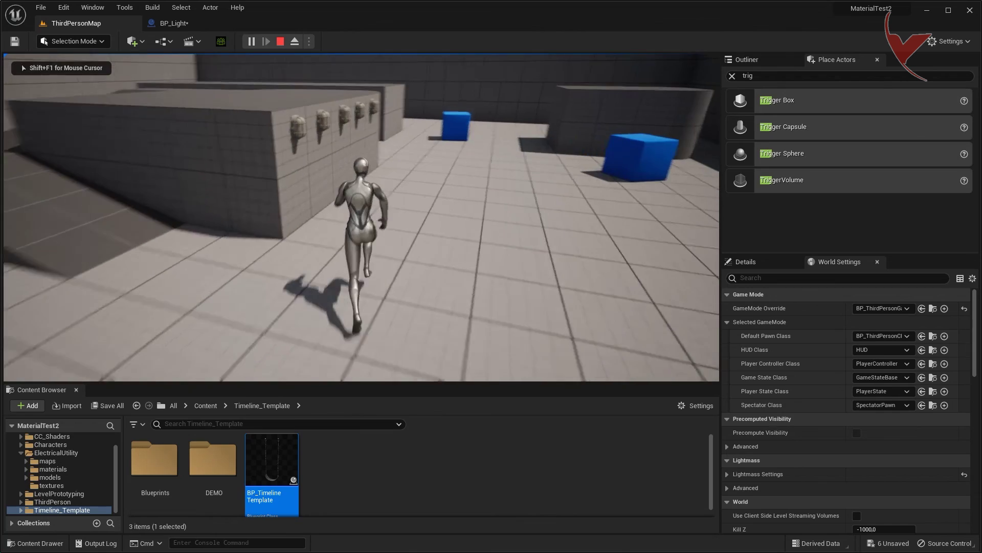
pyautogui.press('w')
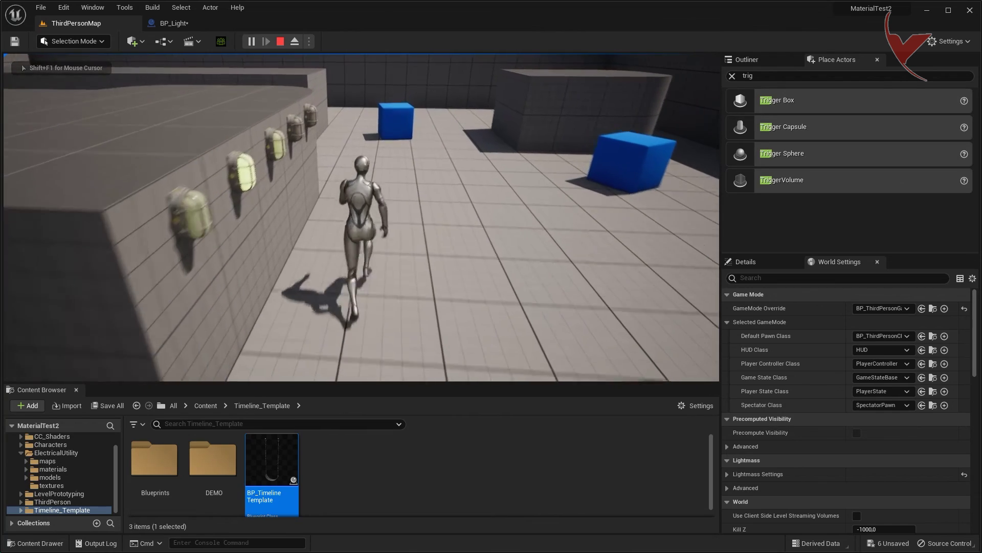
pyautogui.press('w')
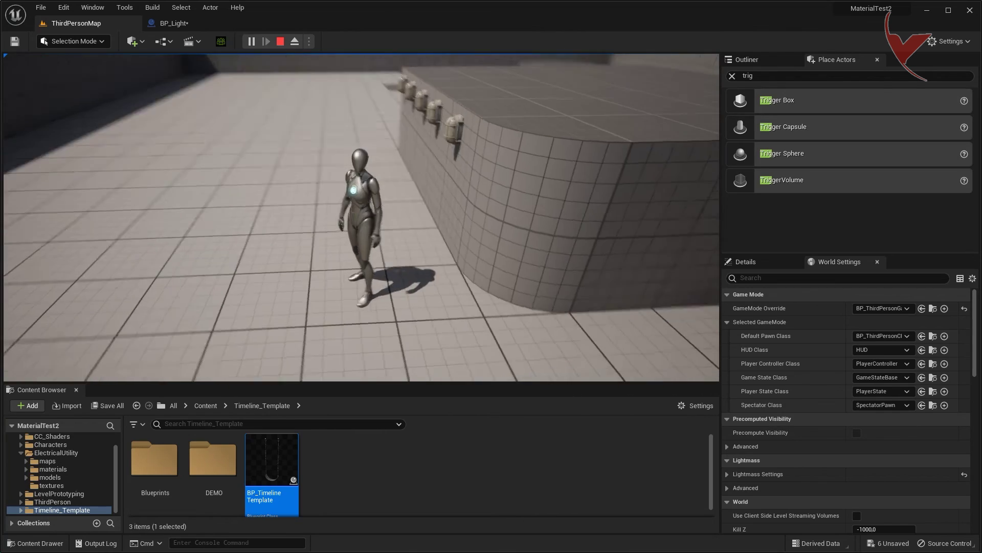